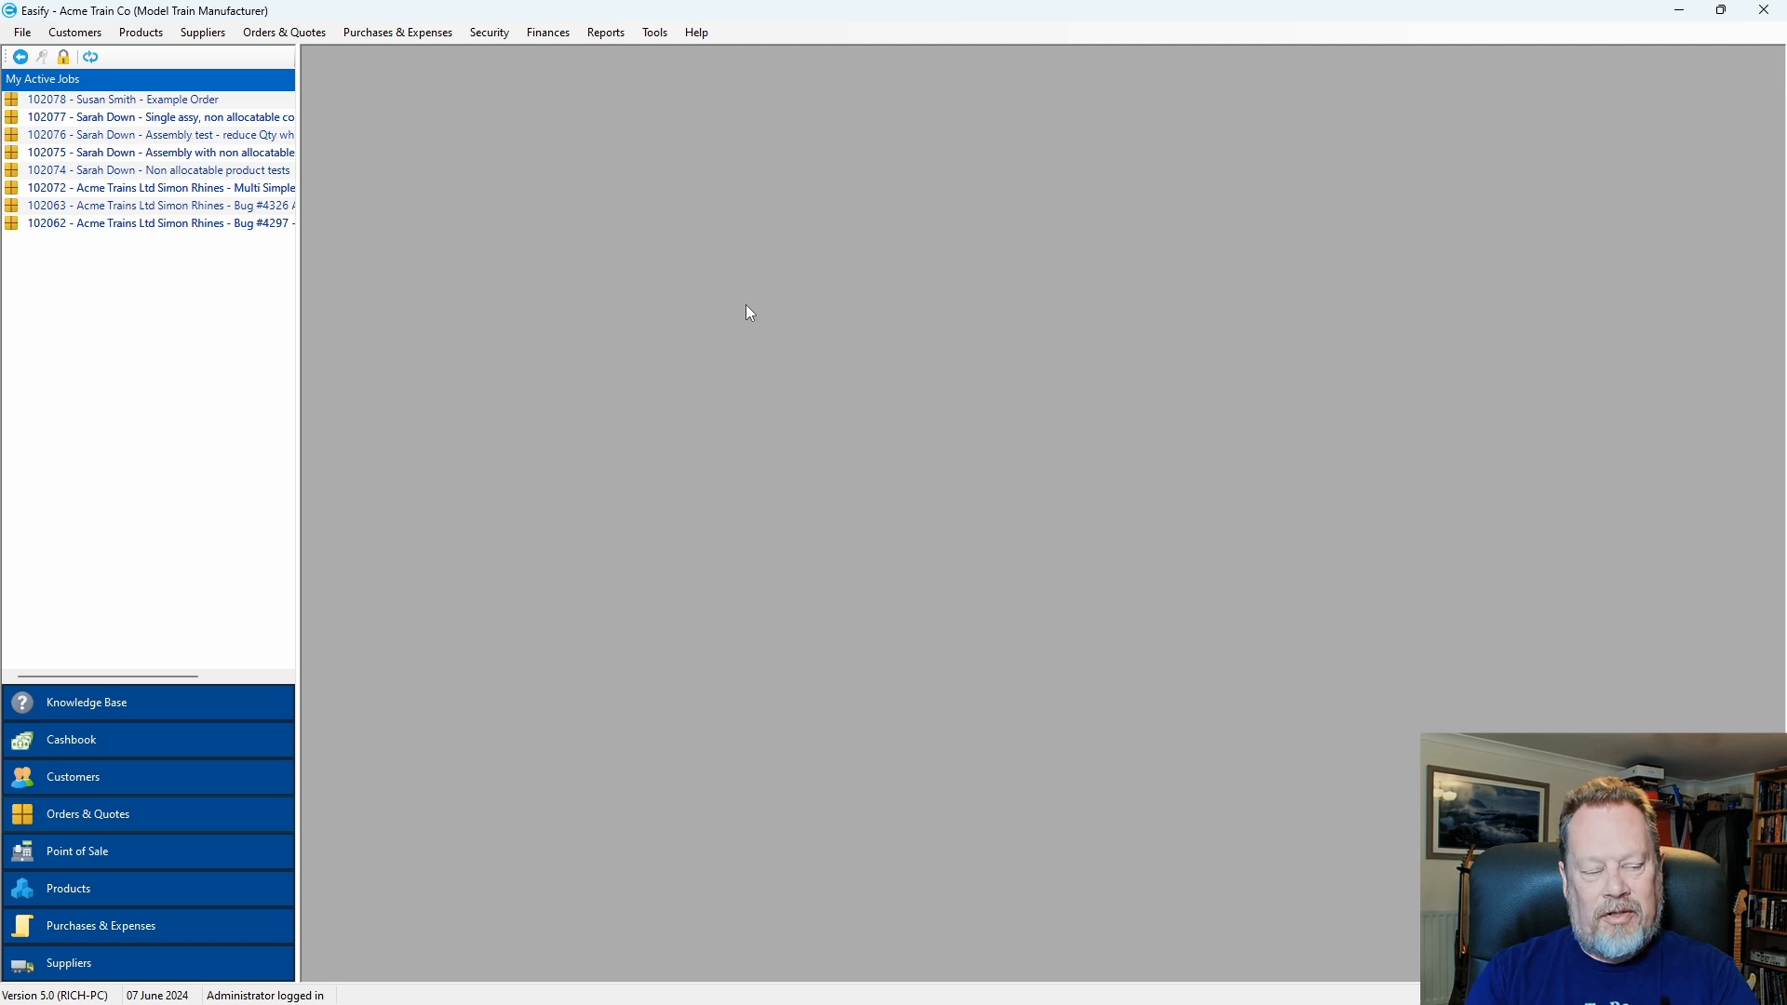
Start the New Assembly product from Products: Easify Trains, Trains > Carriages, supplier Beterfield Model Company.
click(82, 887)
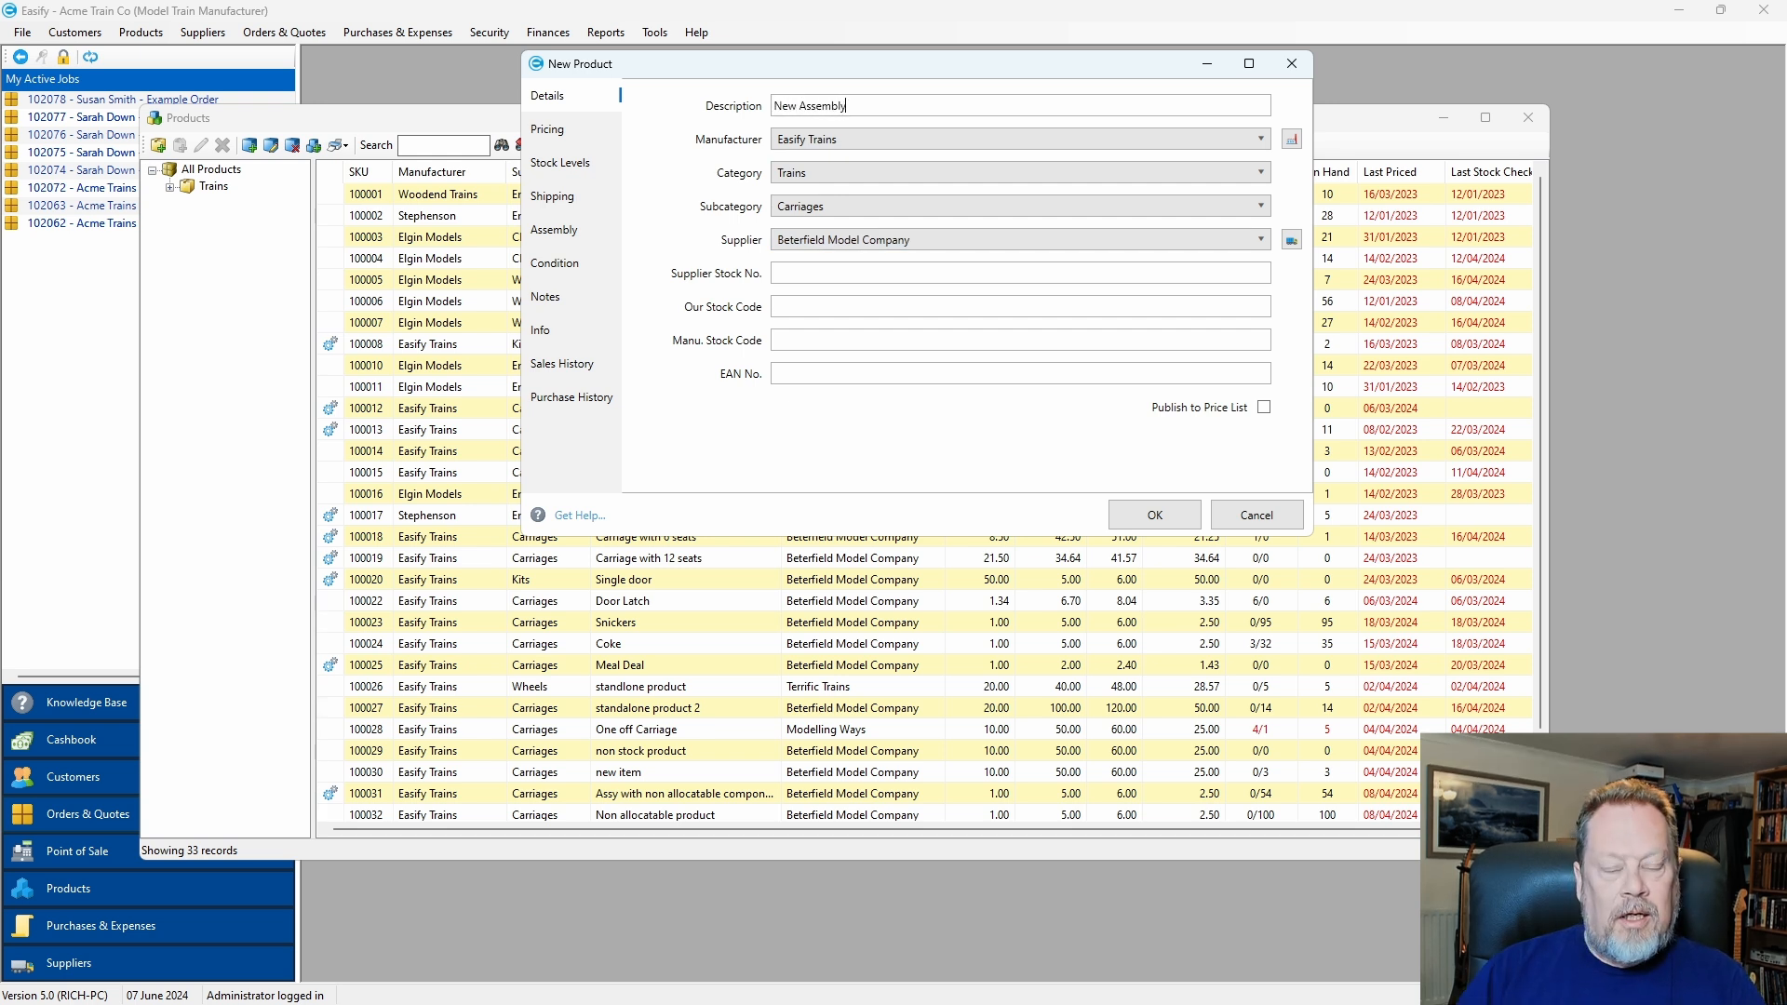
drag(890, 67, 821, 87)
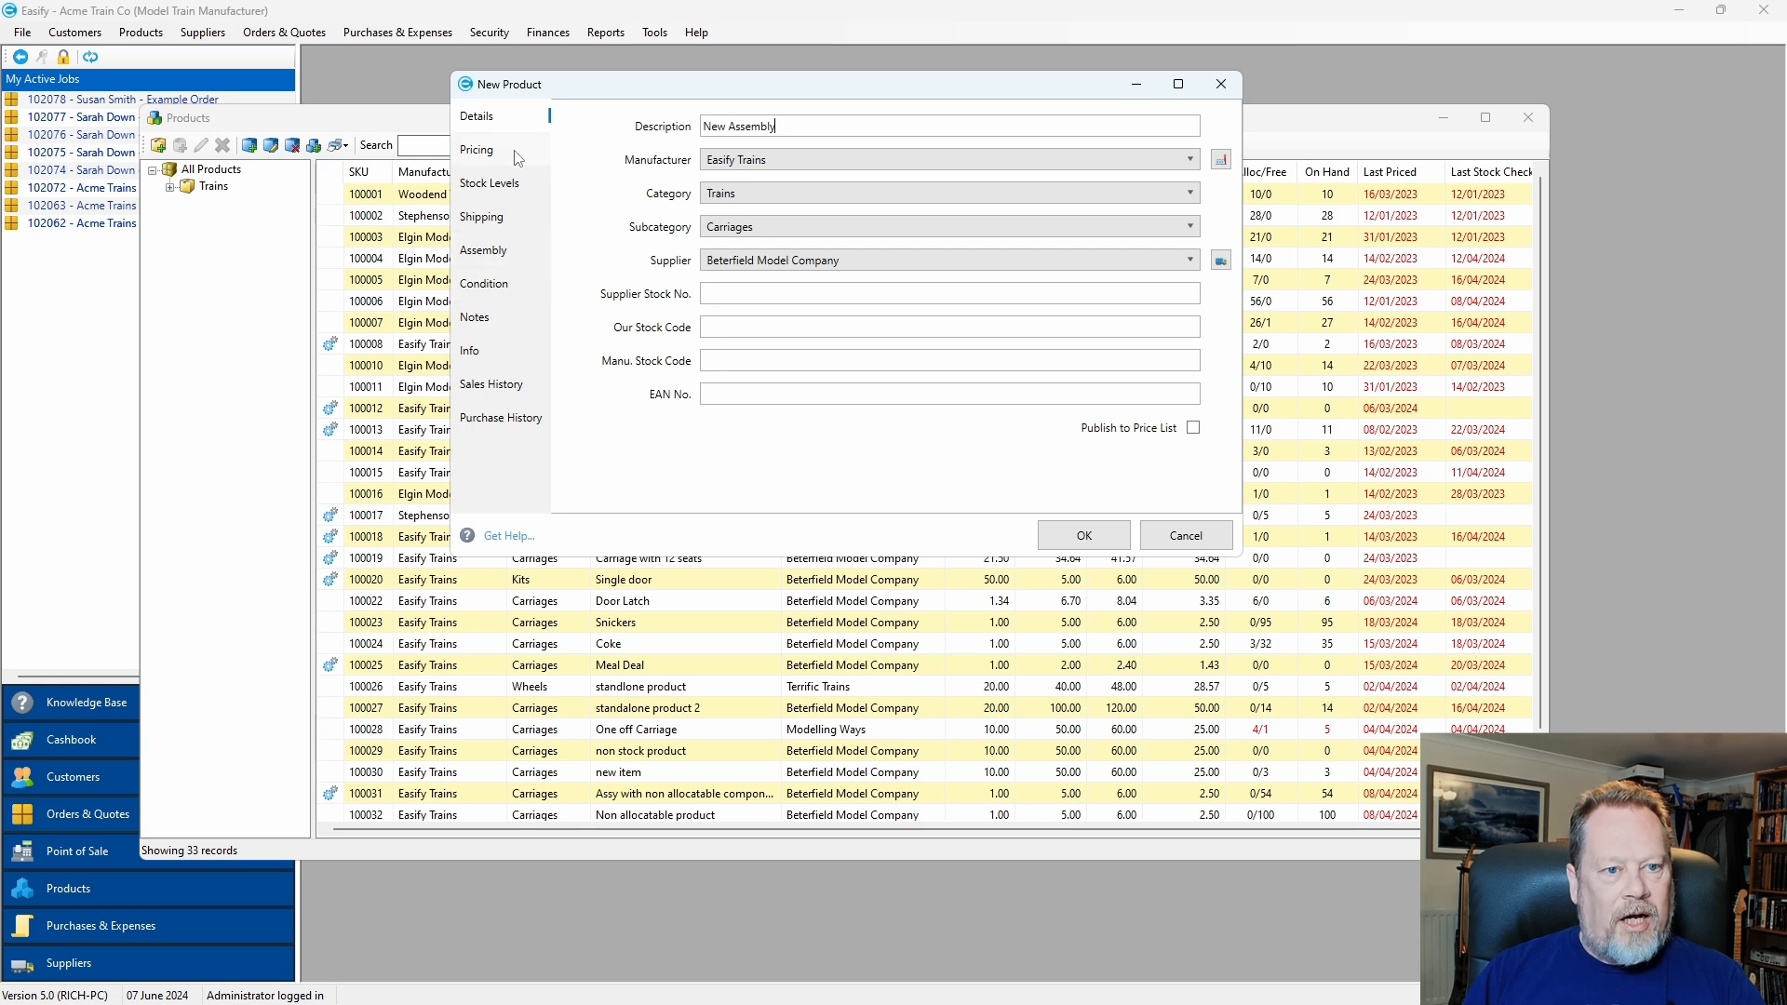
click(657, 31)
click(707, 175)
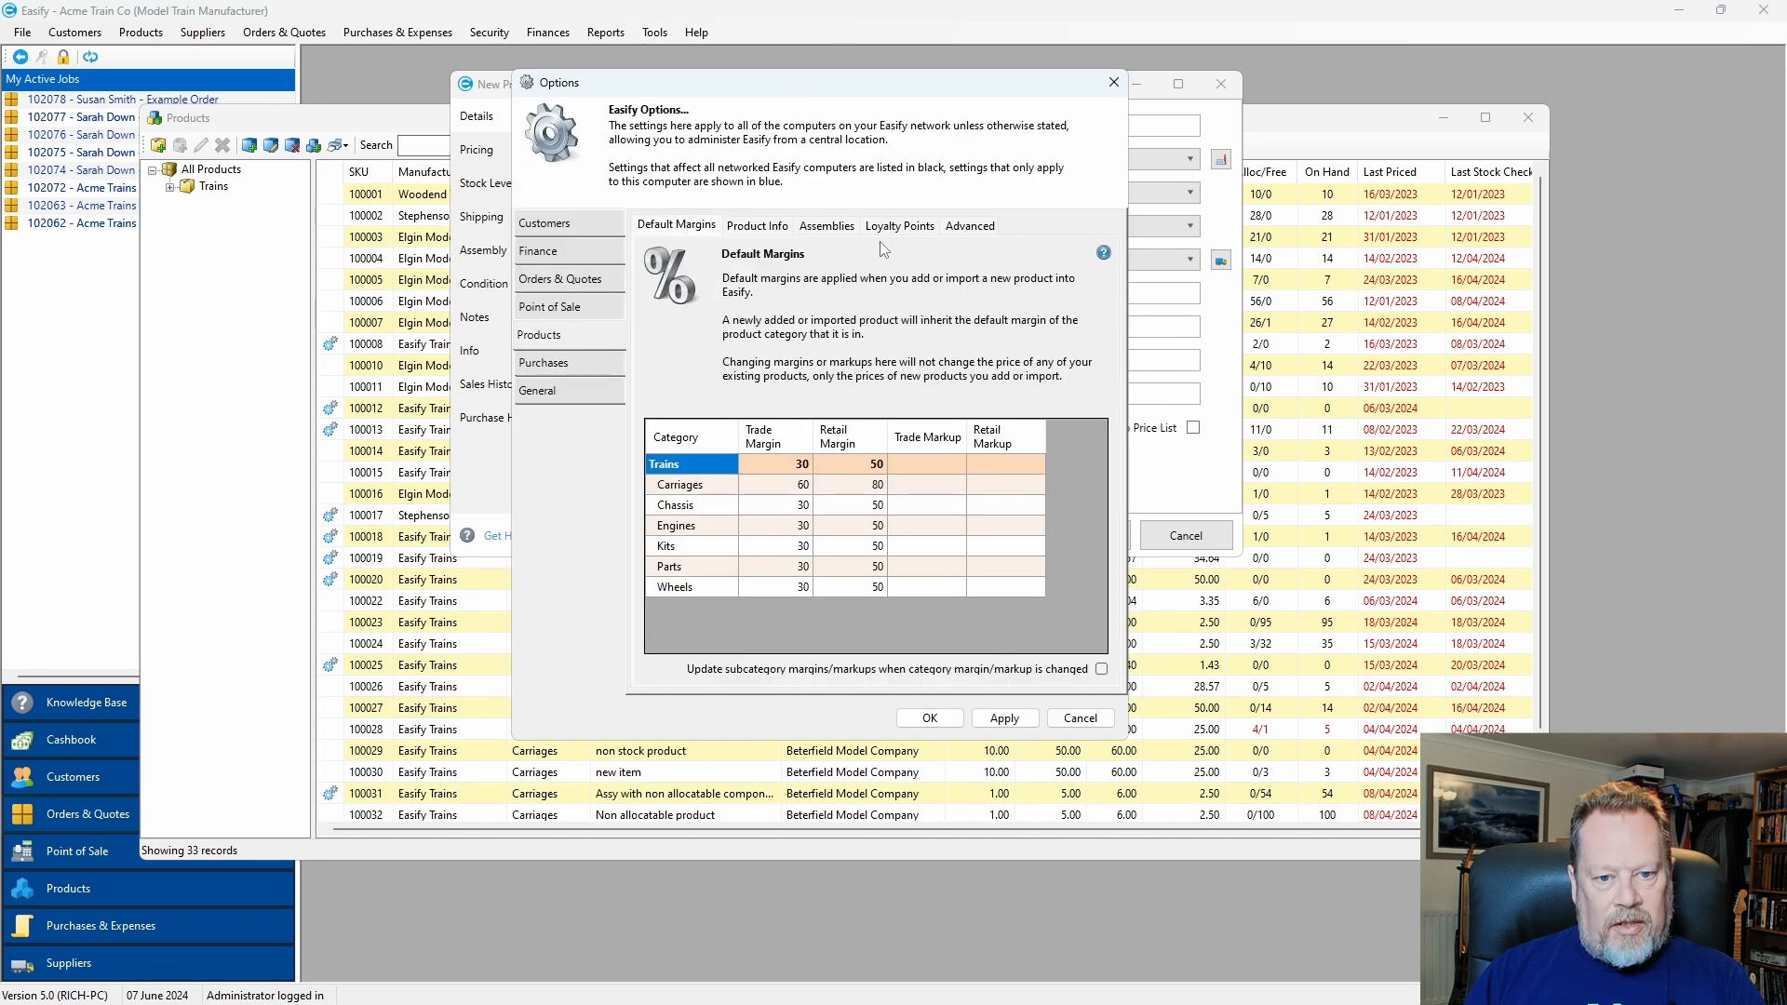
click(830, 231)
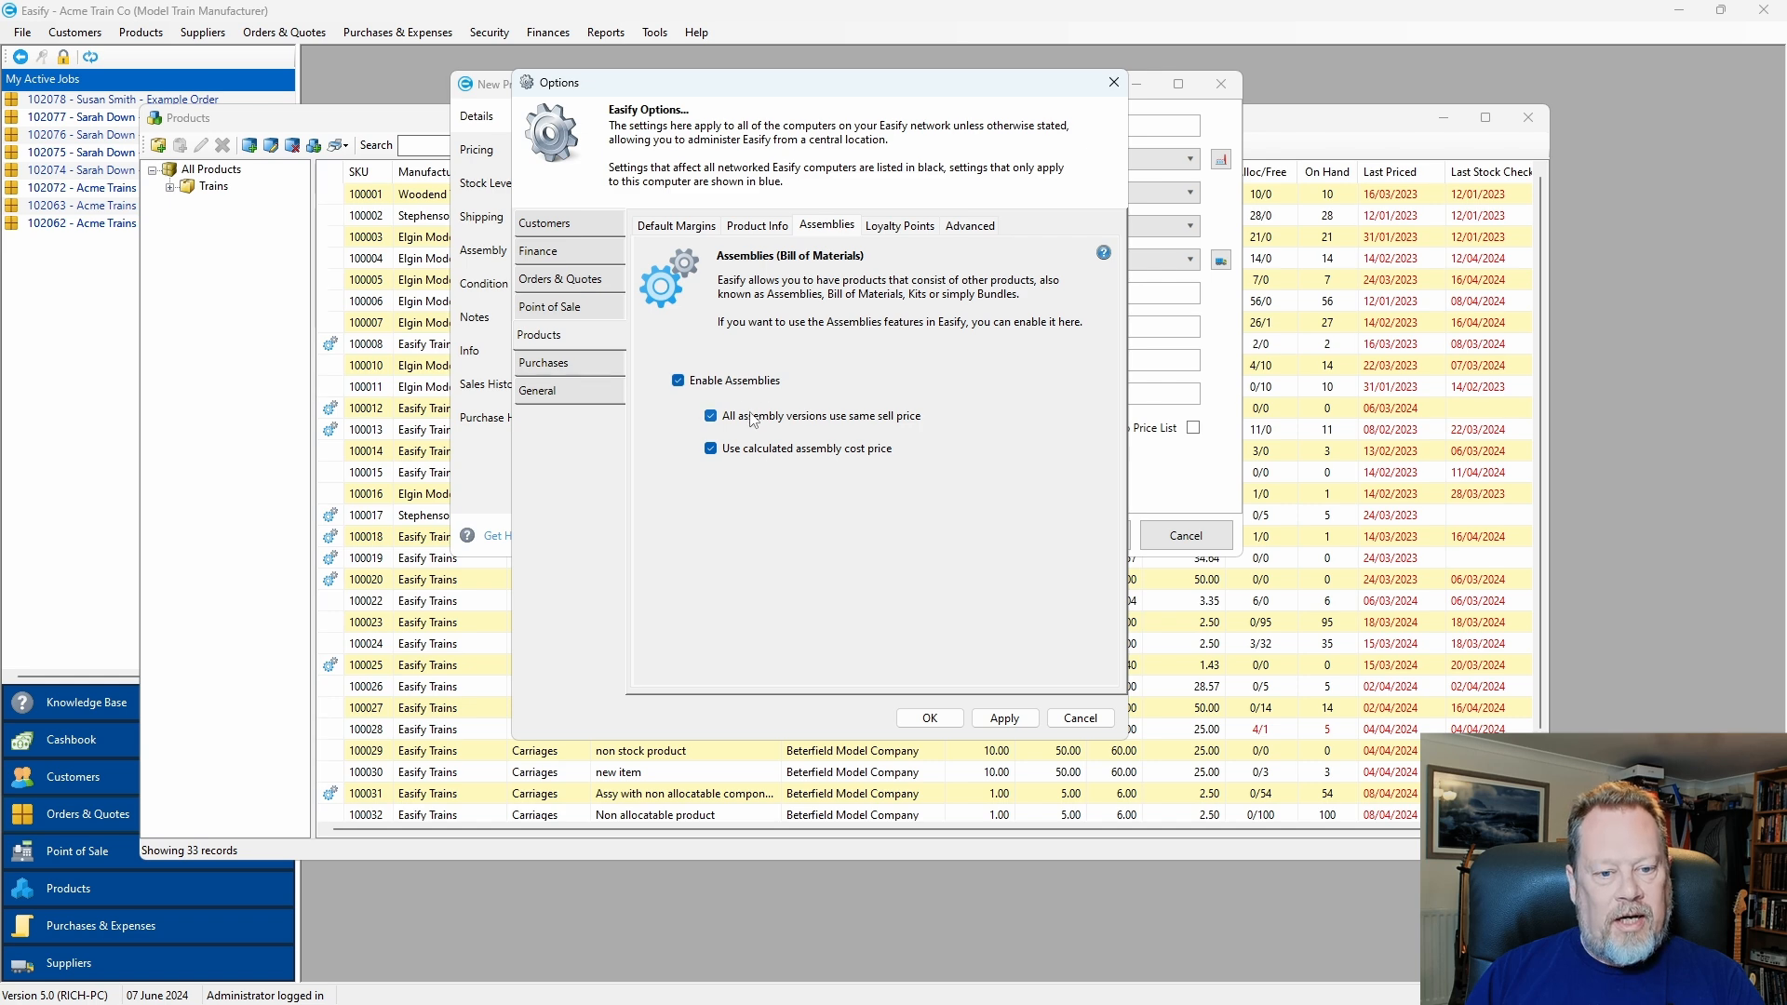
click(1107, 718)
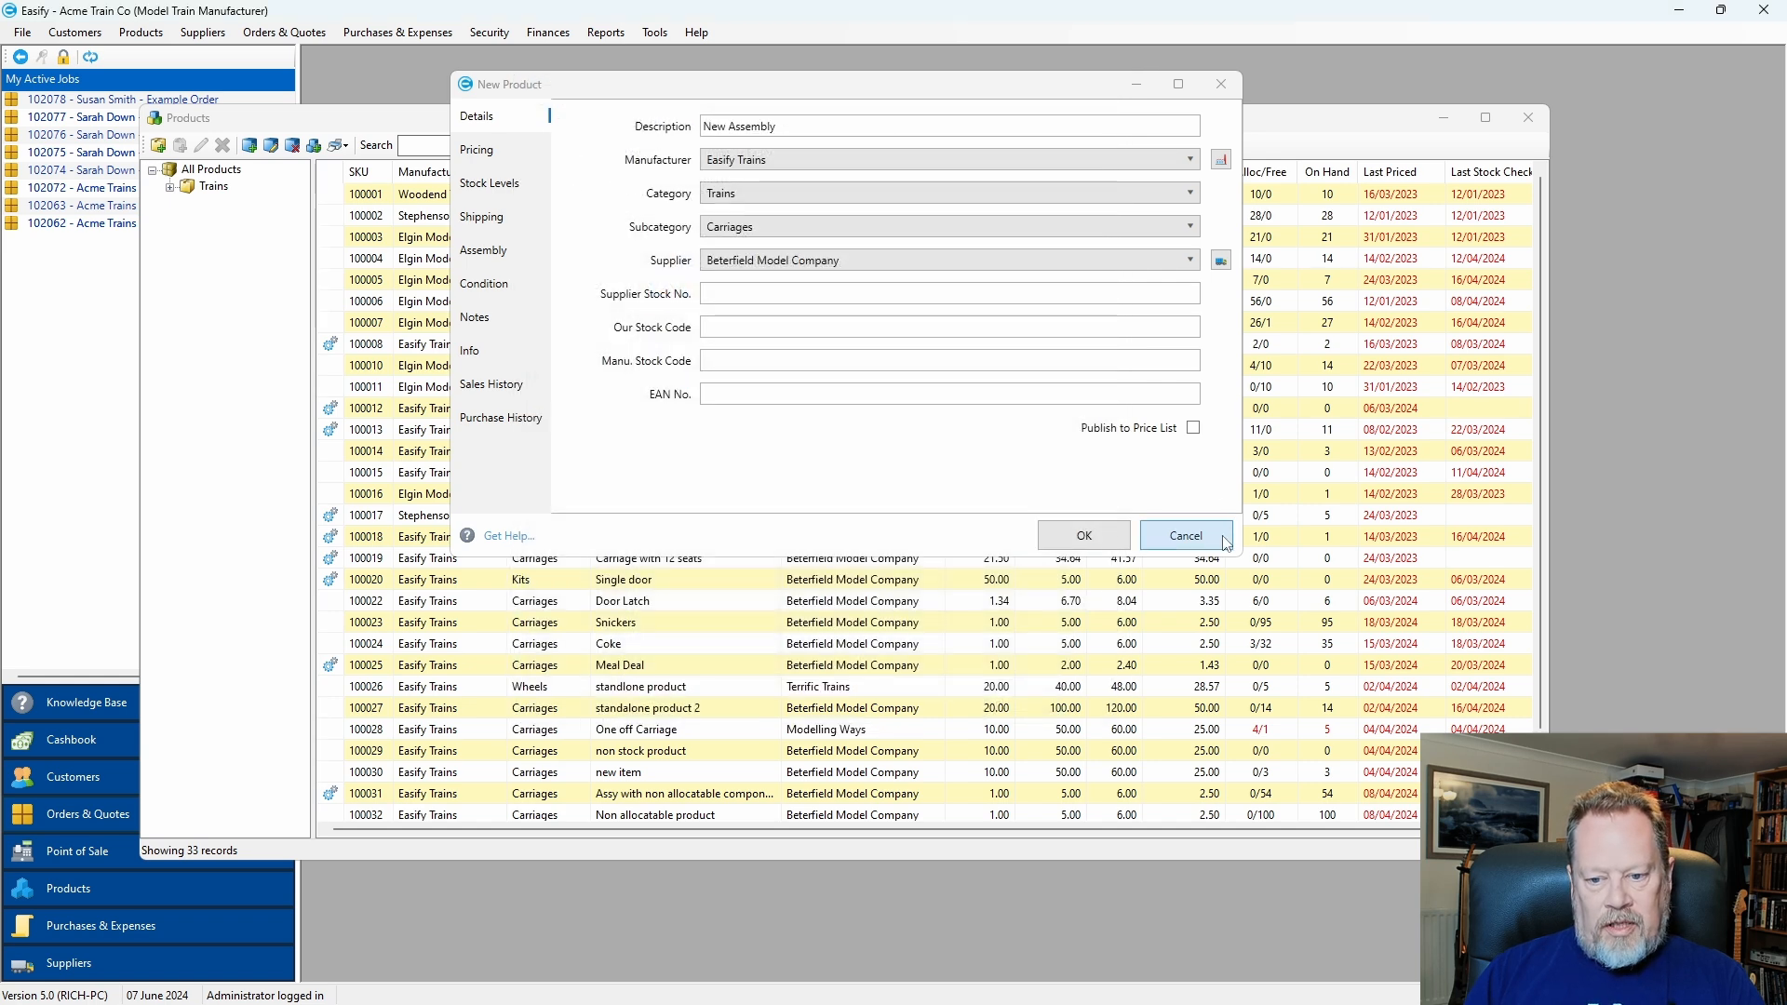
Add Short Chassis, 4cm wheels and 3cm wheels as the New Assembly's components.
drag(854, 88, 838, 91)
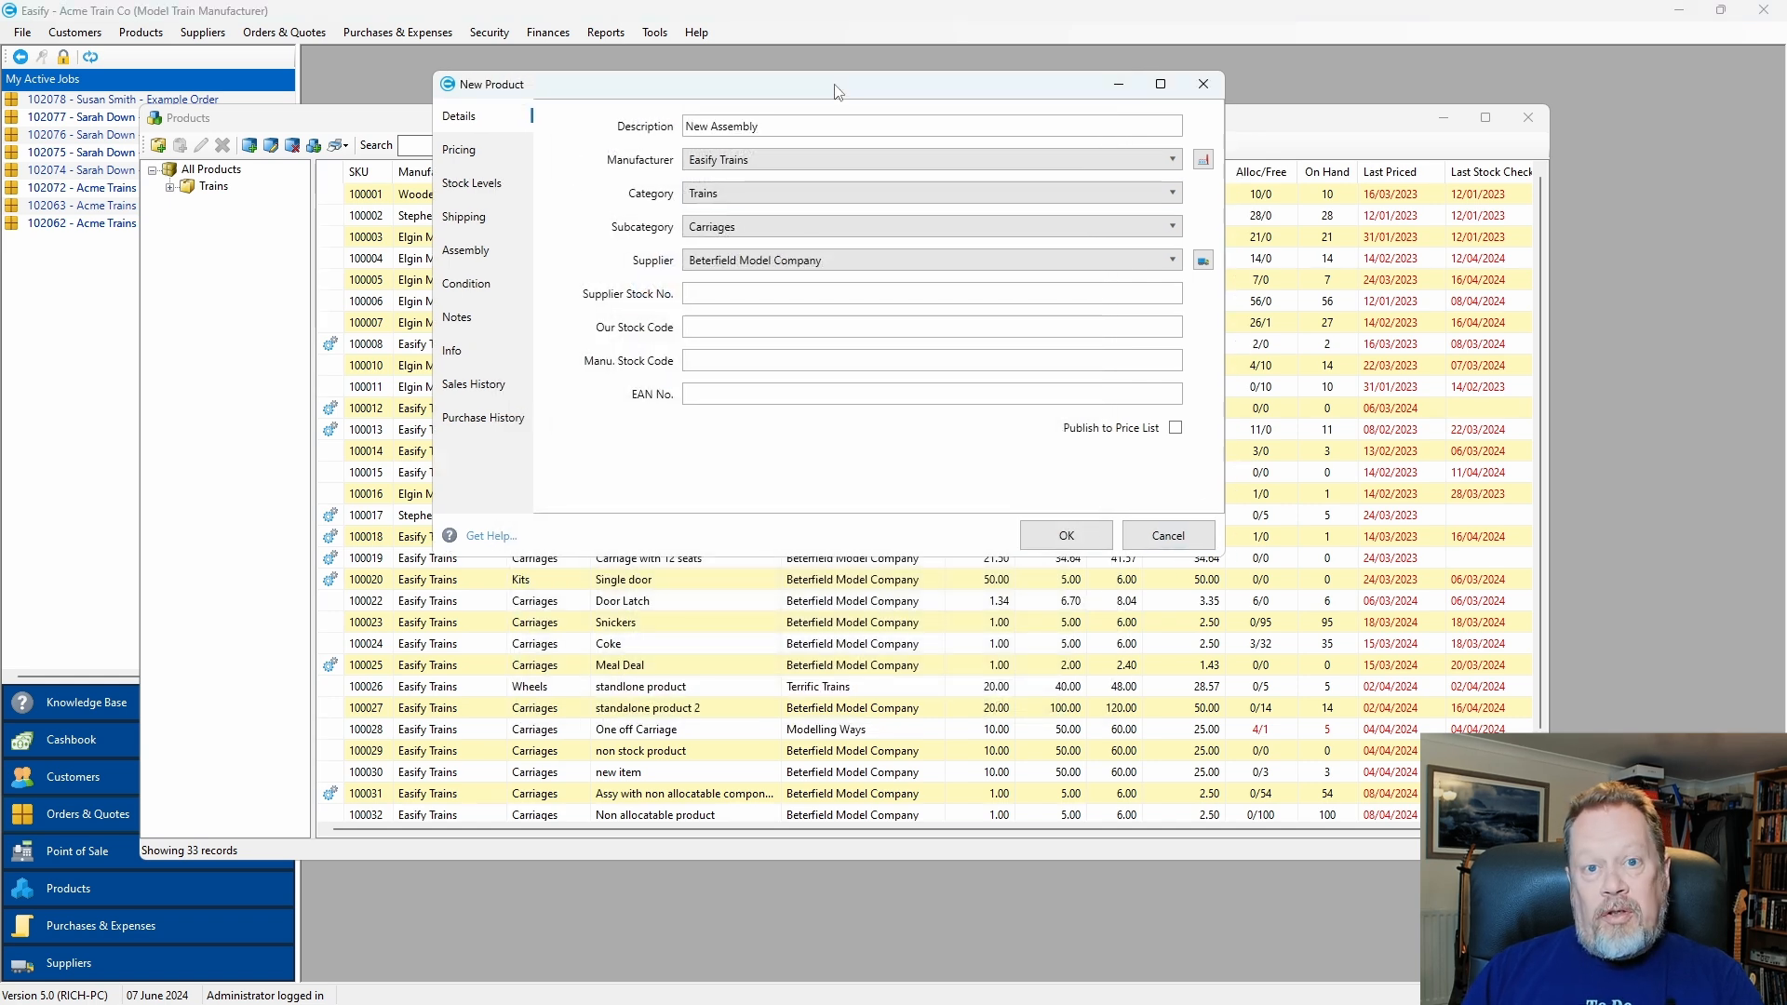
click(494, 257)
drag(719, 85, 511, 81)
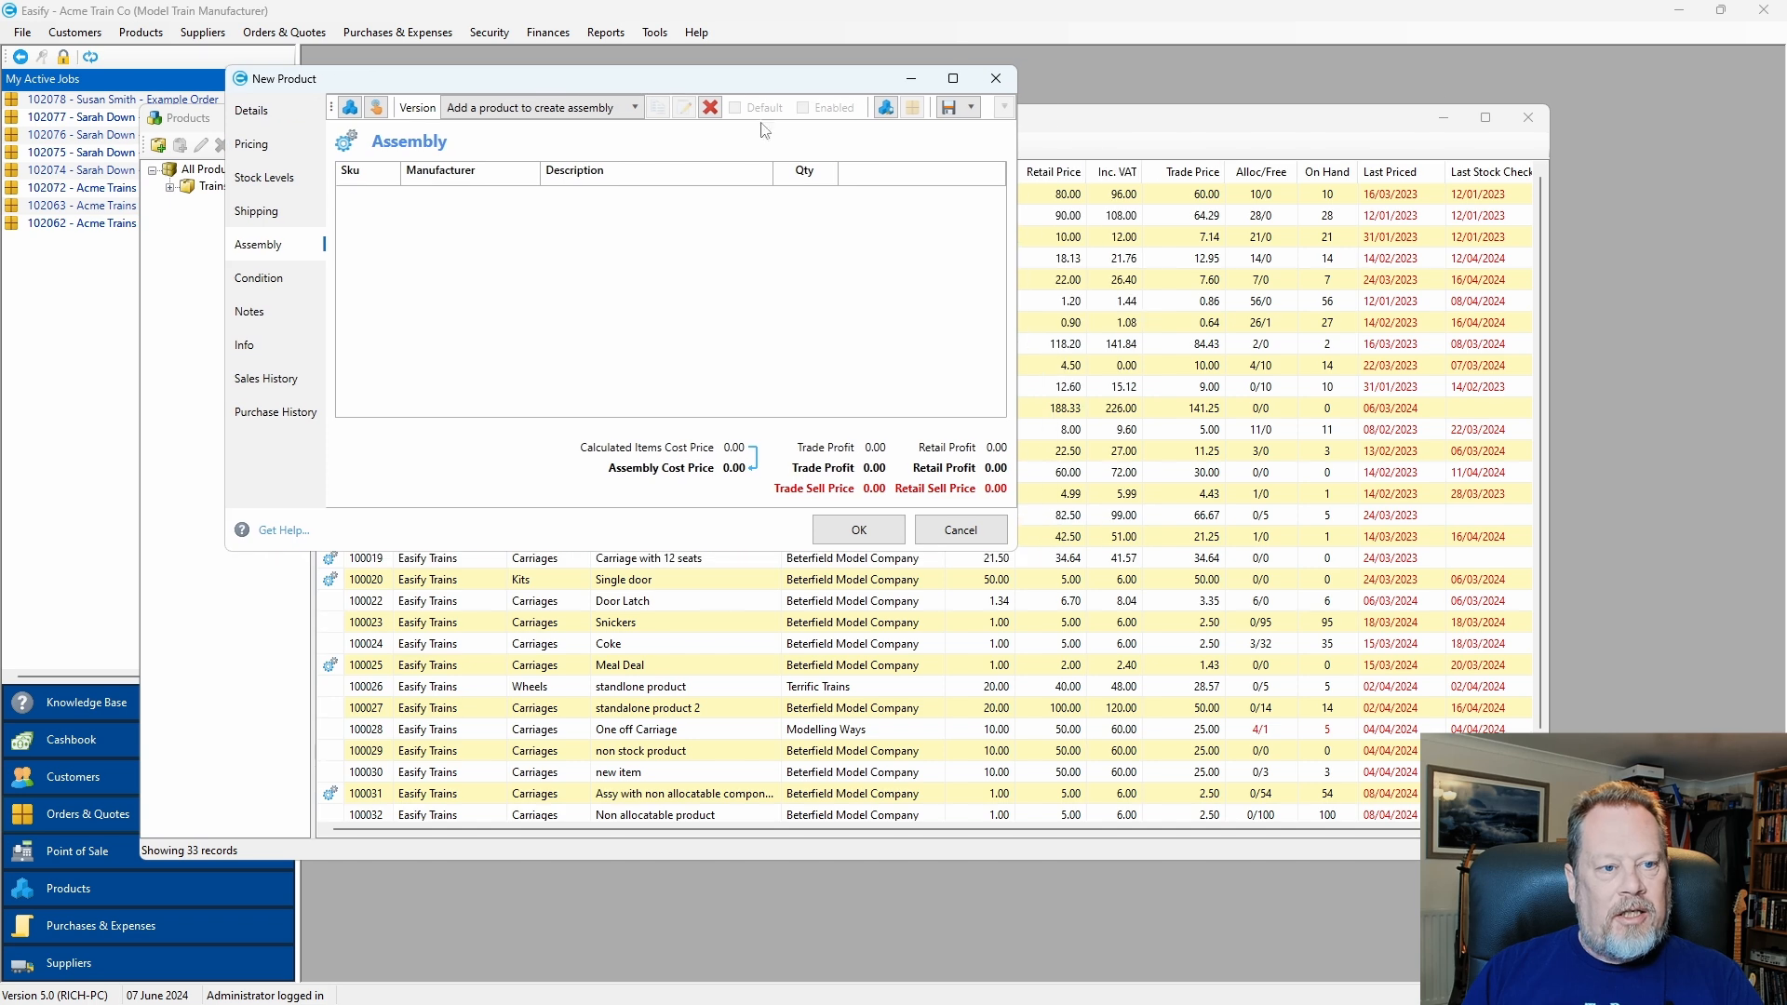
drag(1096, 126, 1290, 418)
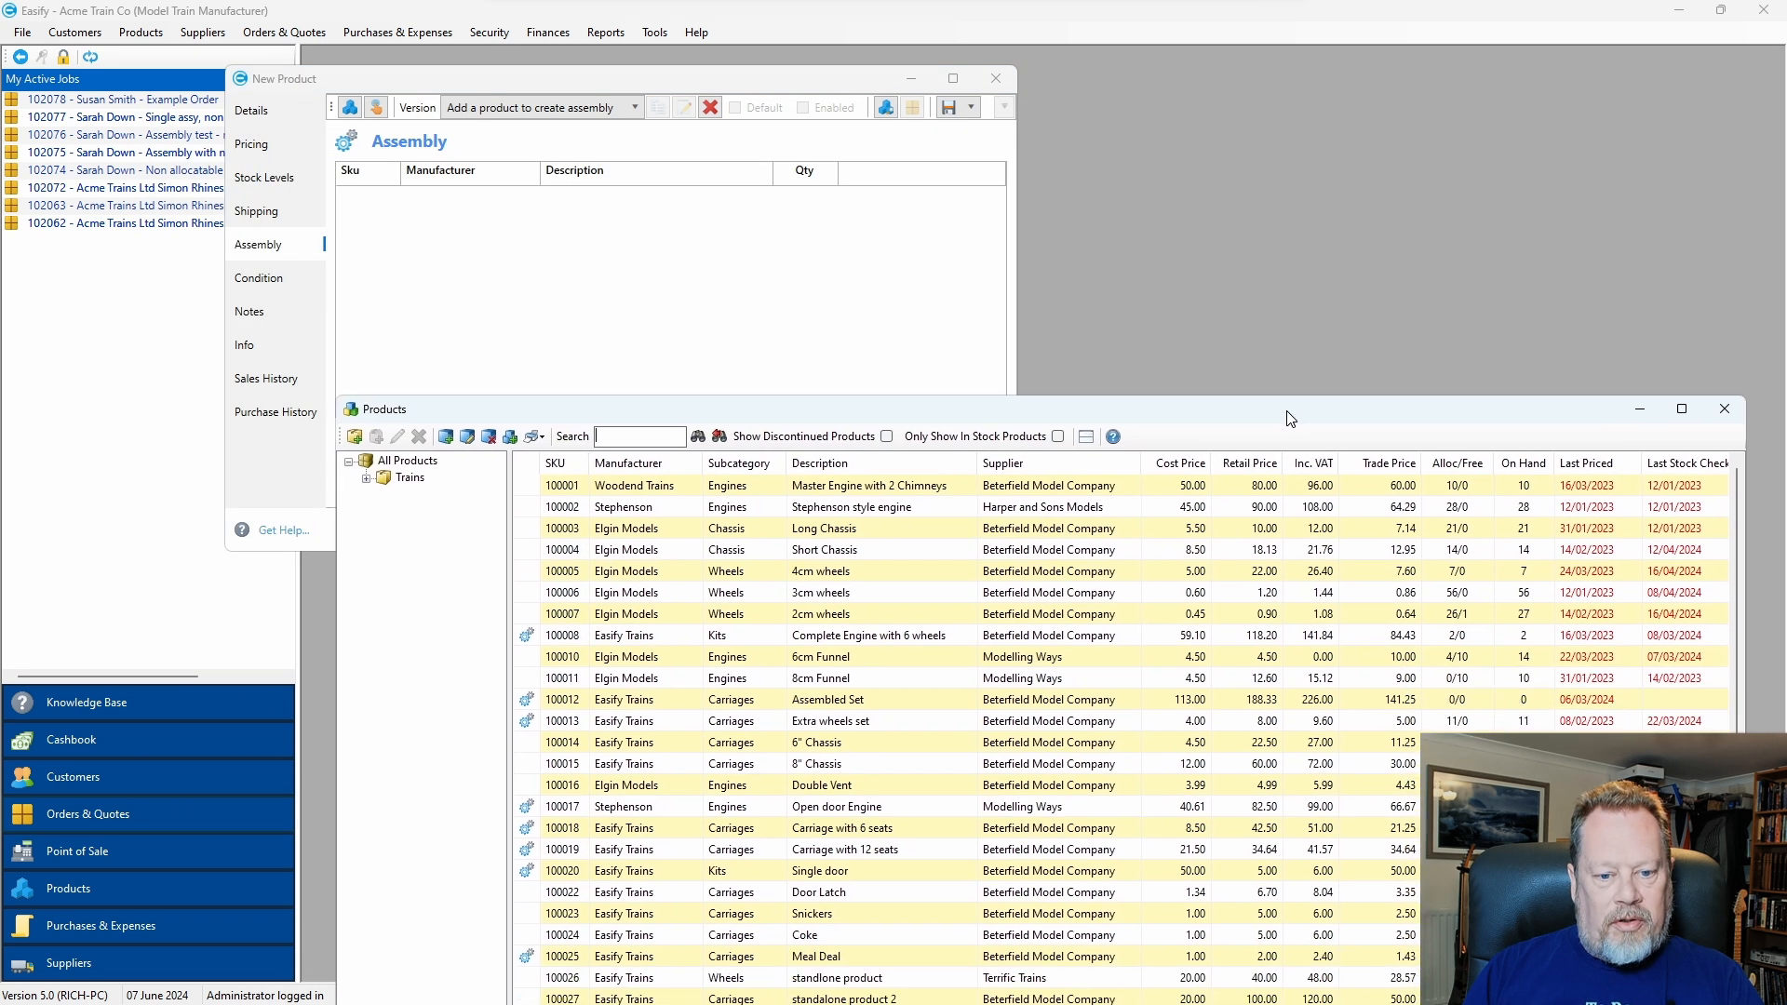
drag(653, 550, 564, 240)
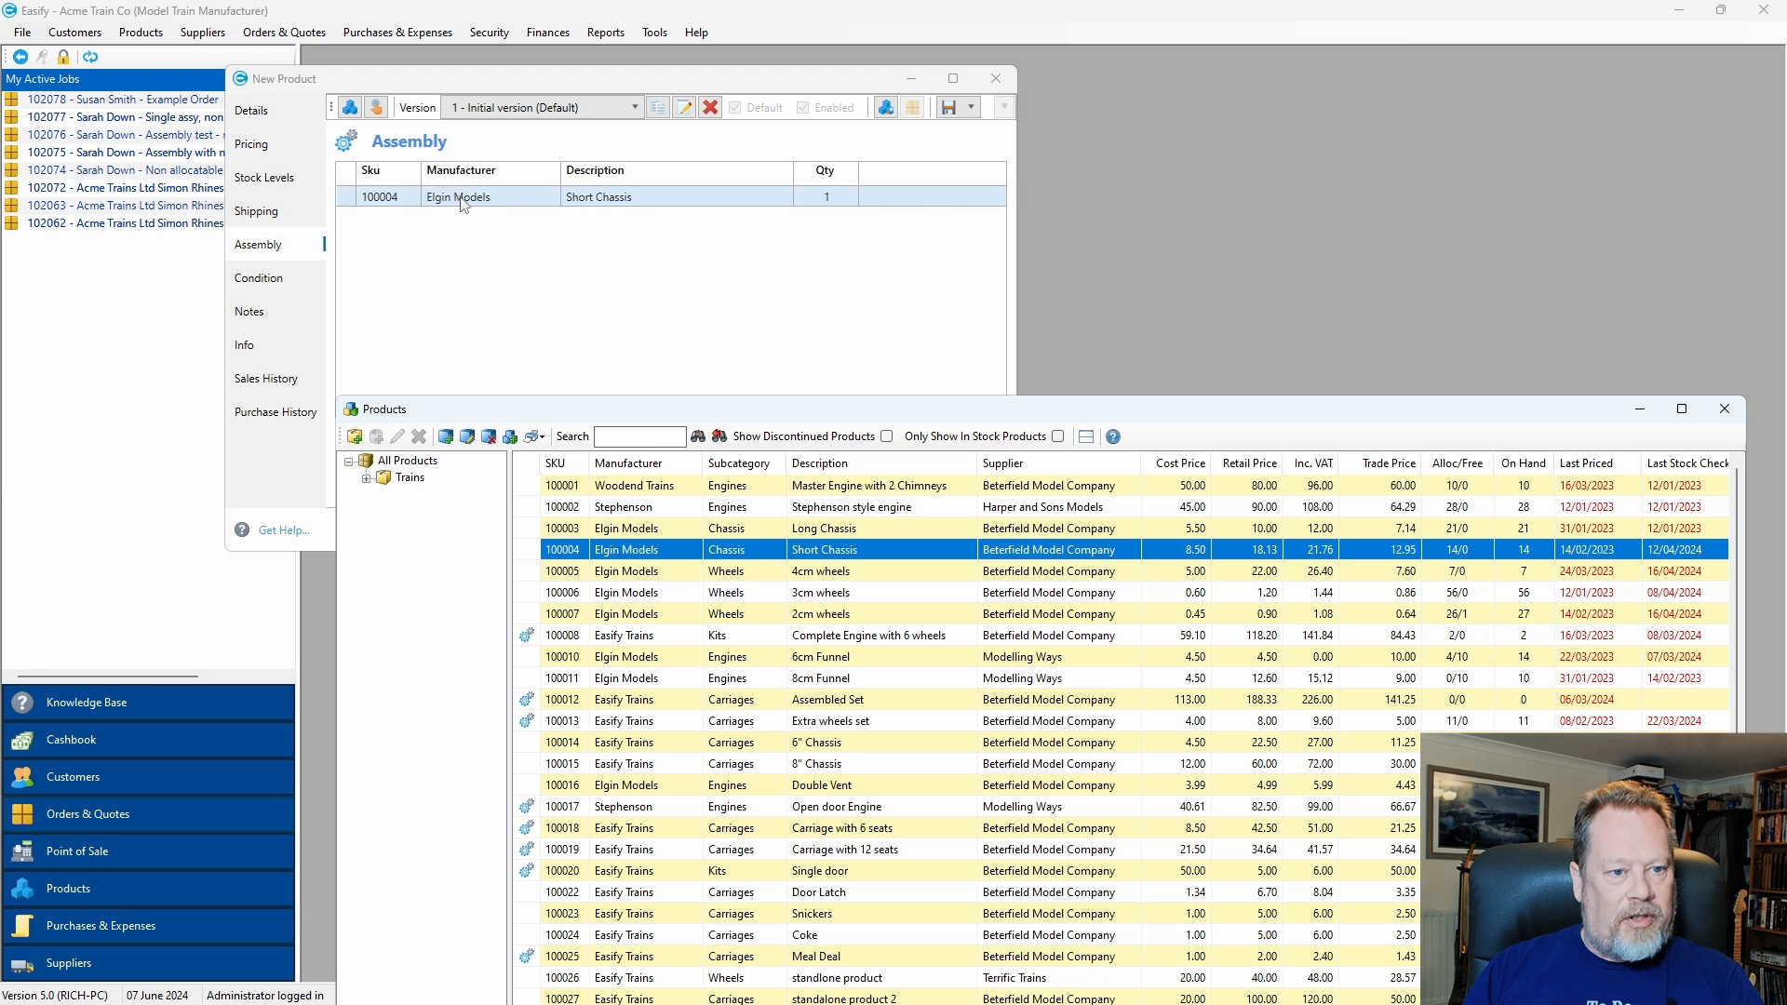
drag(846, 577, 562, 265)
drag(715, 596, 595, 326)
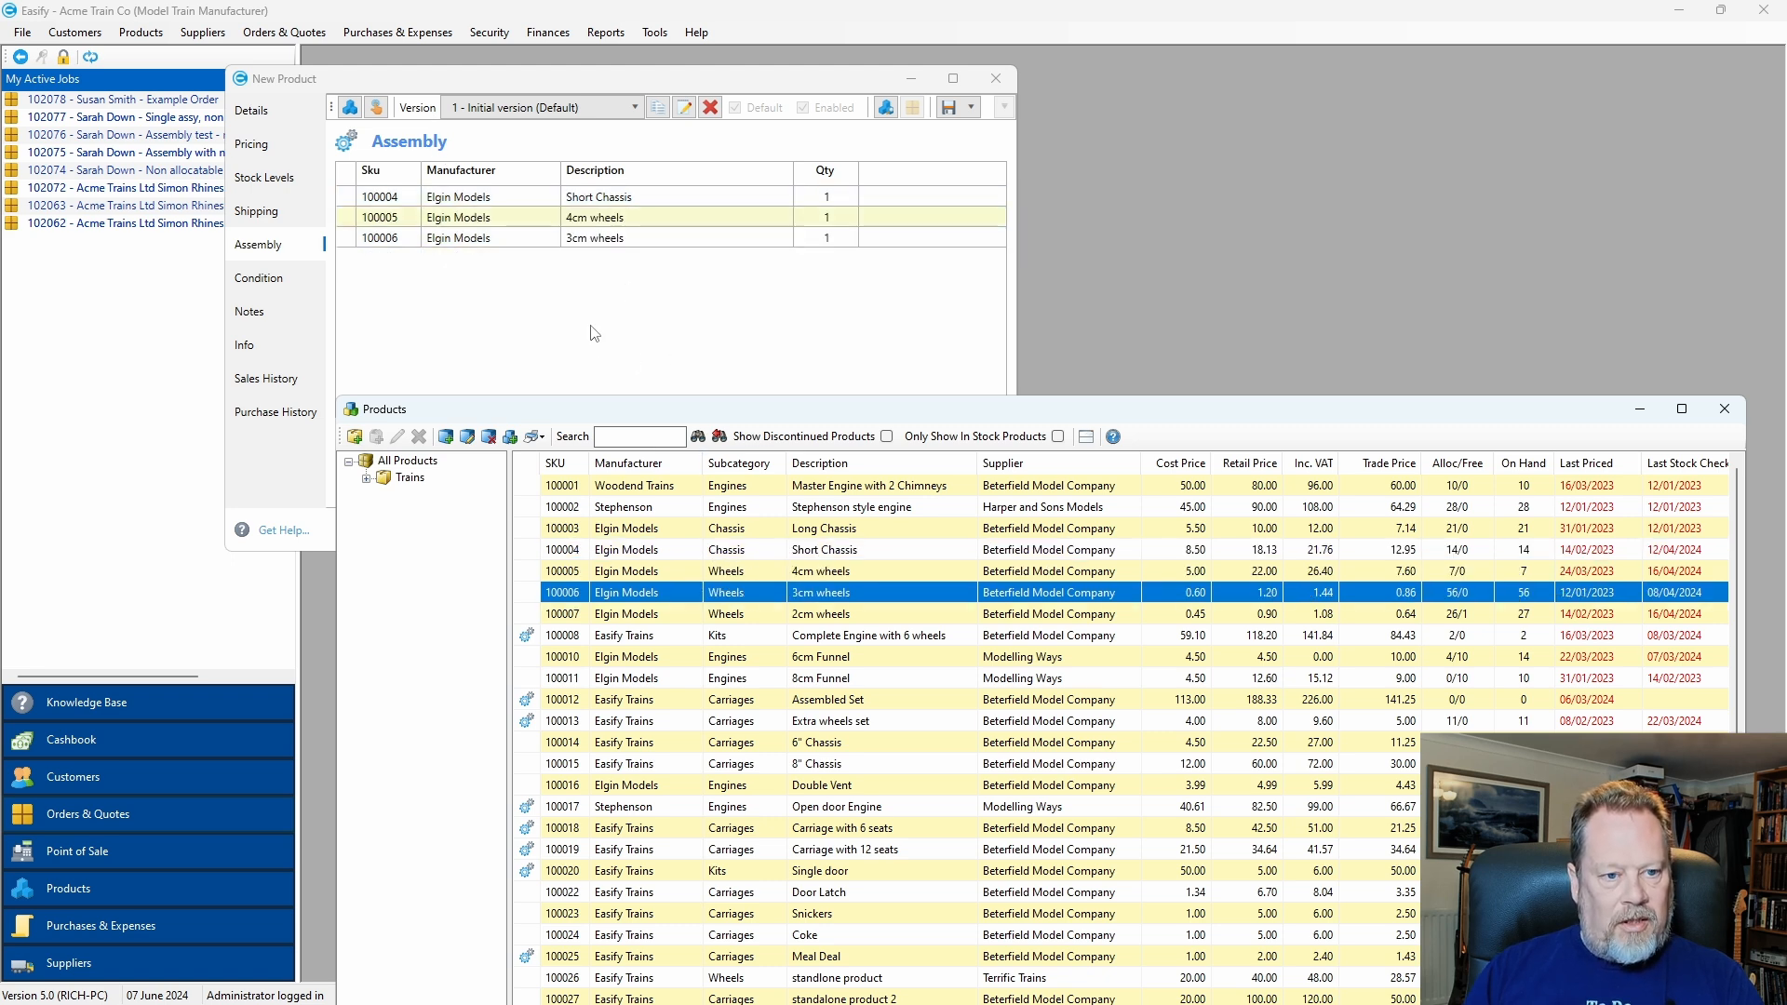
Save New Assembly as a new product, confirming the save.
drag(678, 89, 868, 88)
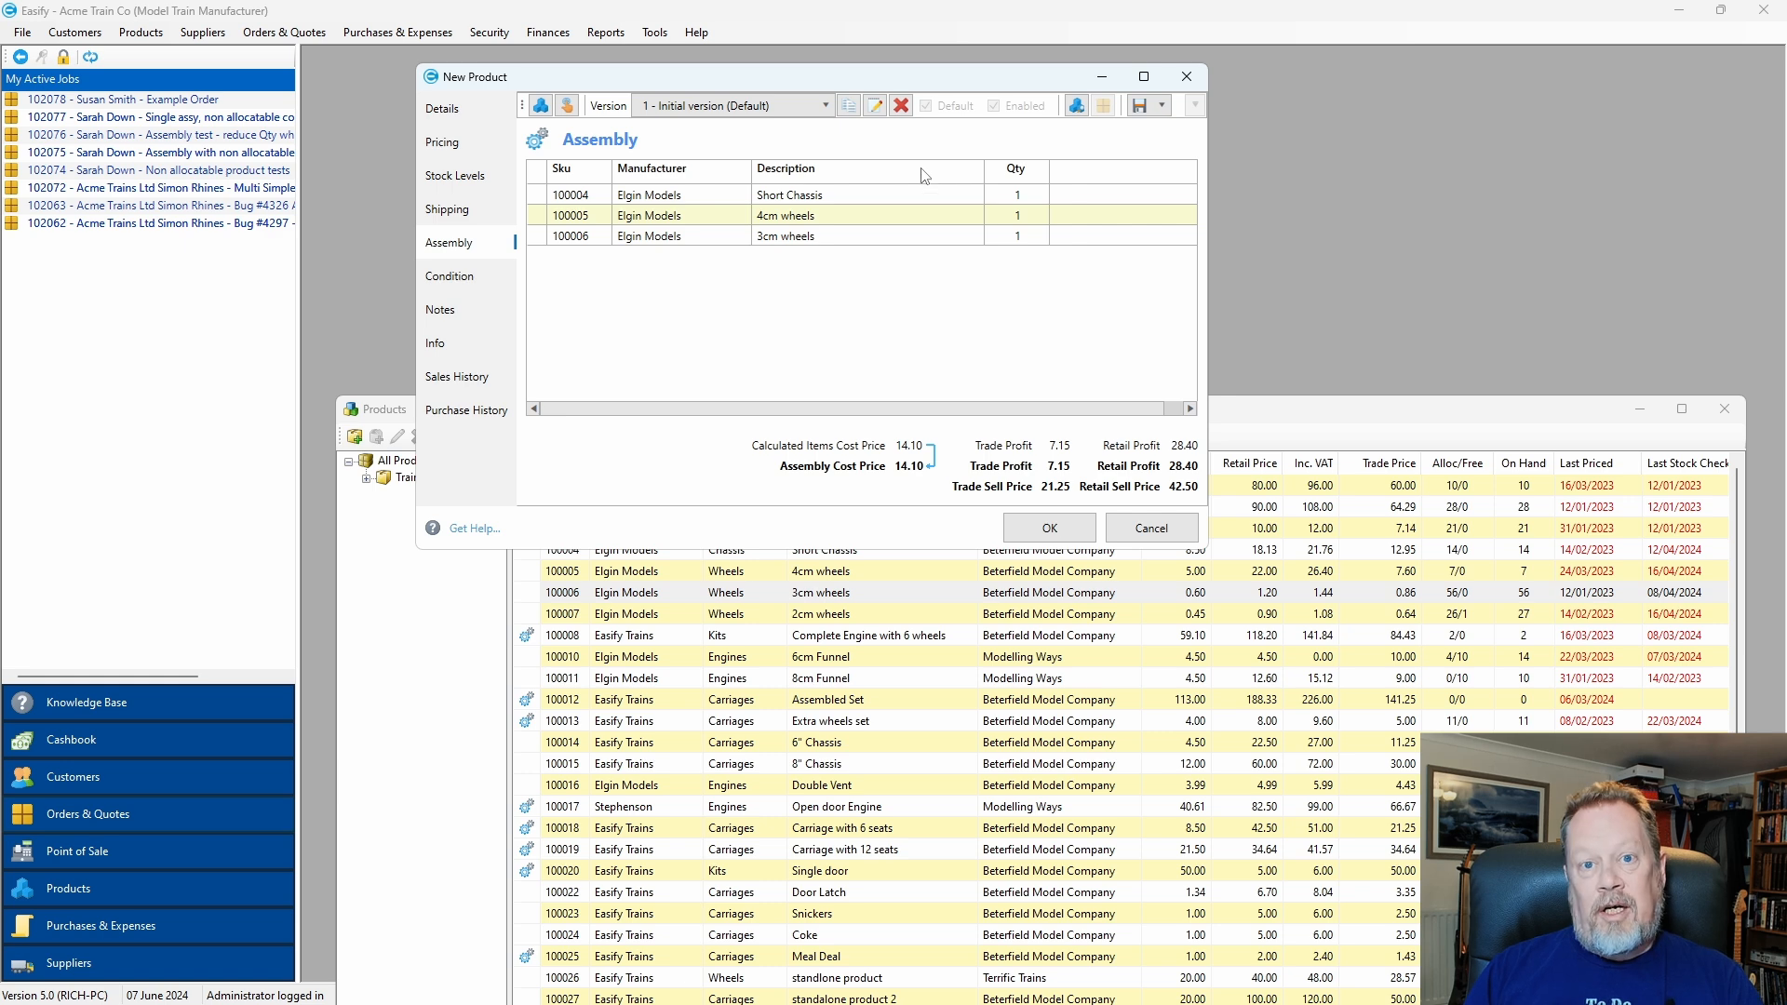
click(1049, 528)
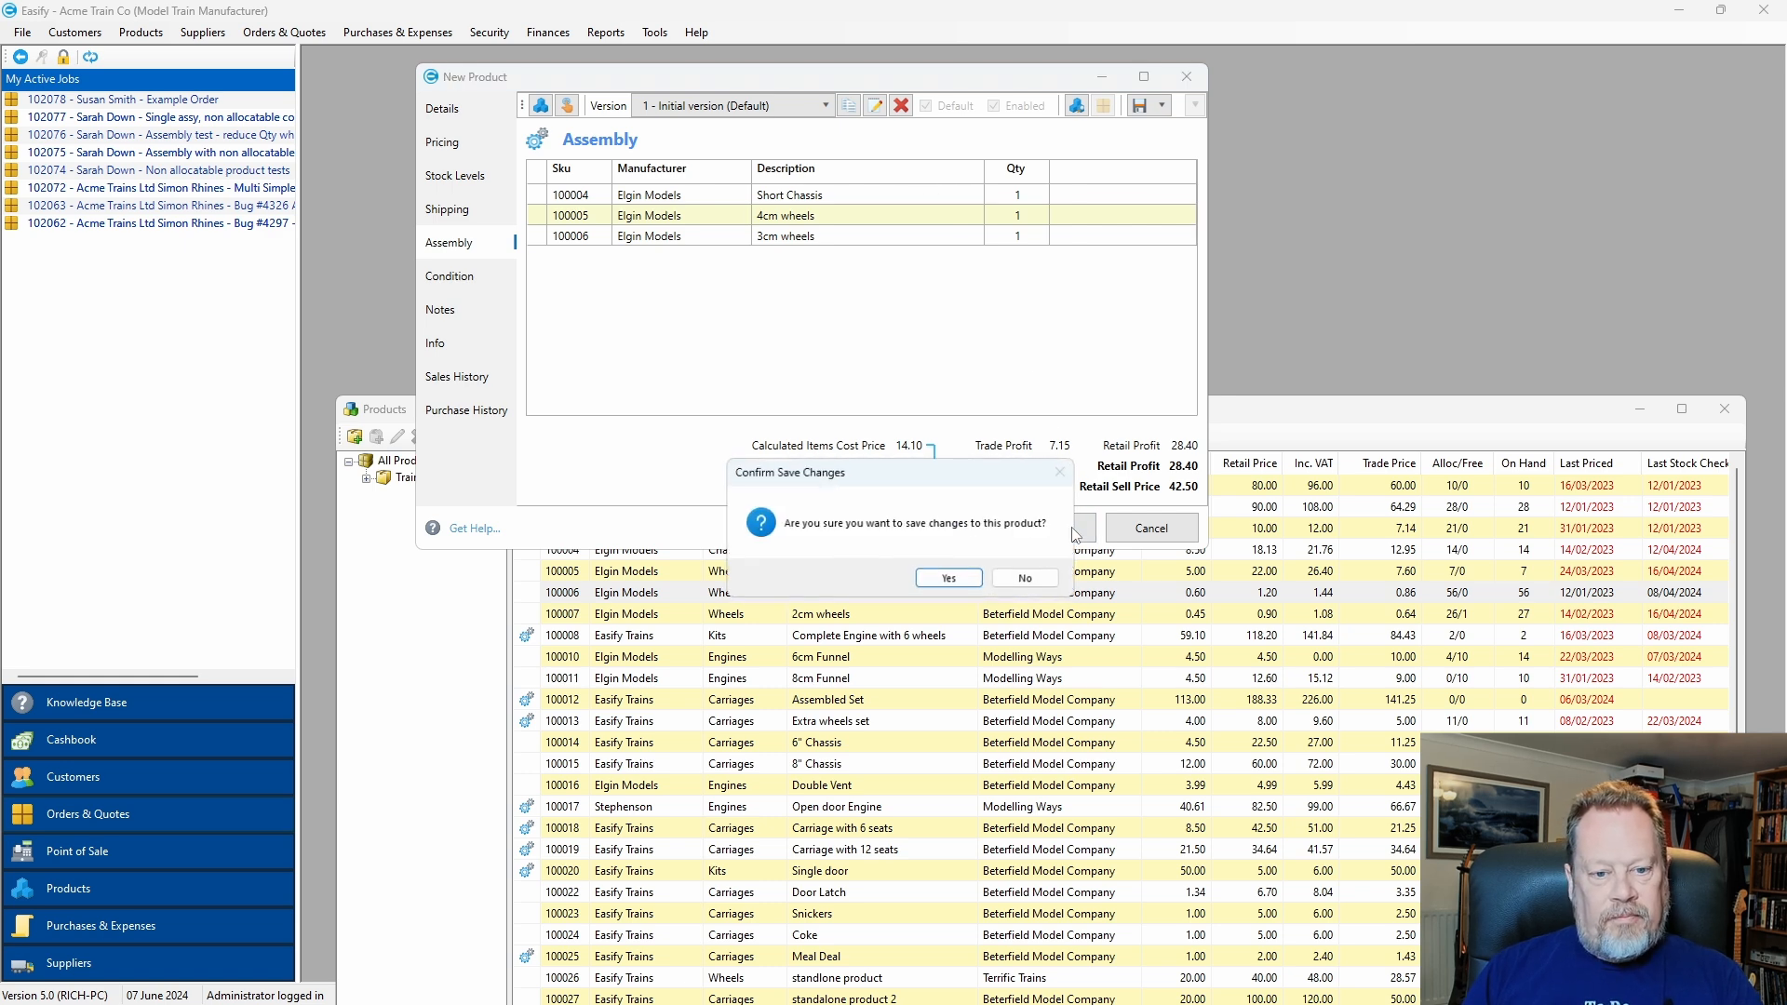
click(957, 578)
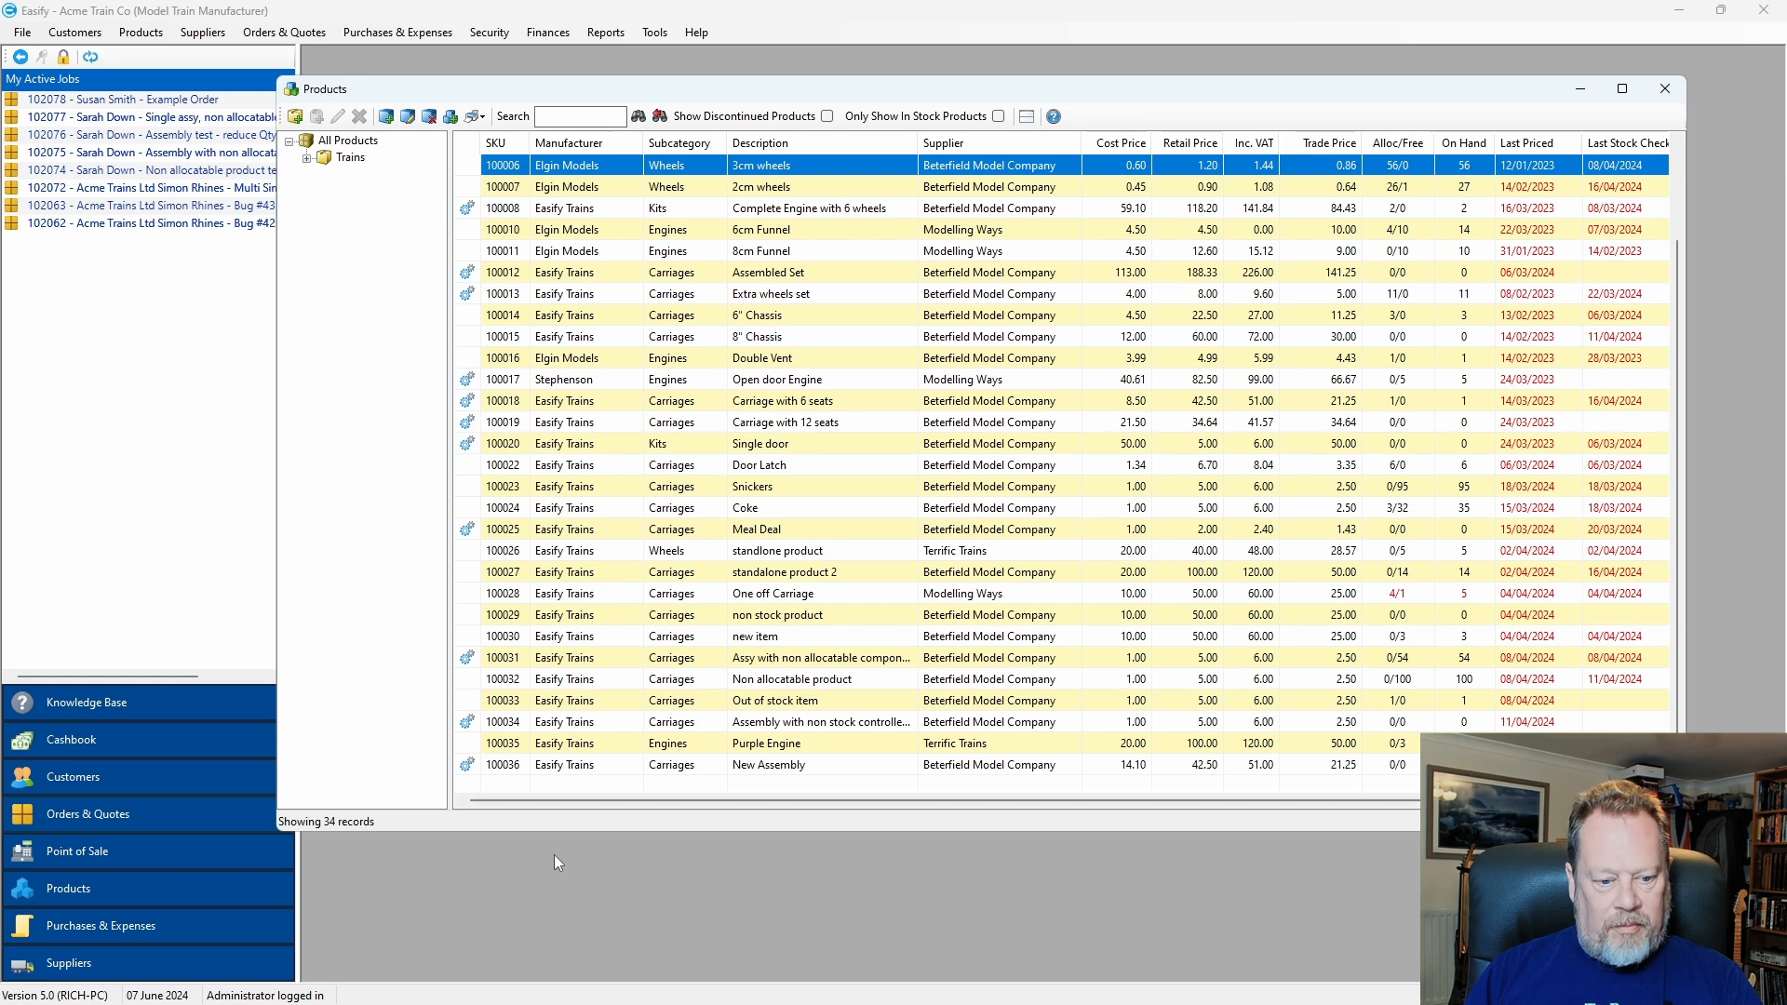
Reopen New Assembly (100036) and review its Short Chassis and 4cm wheels components and cost totals.
click(802, 769)
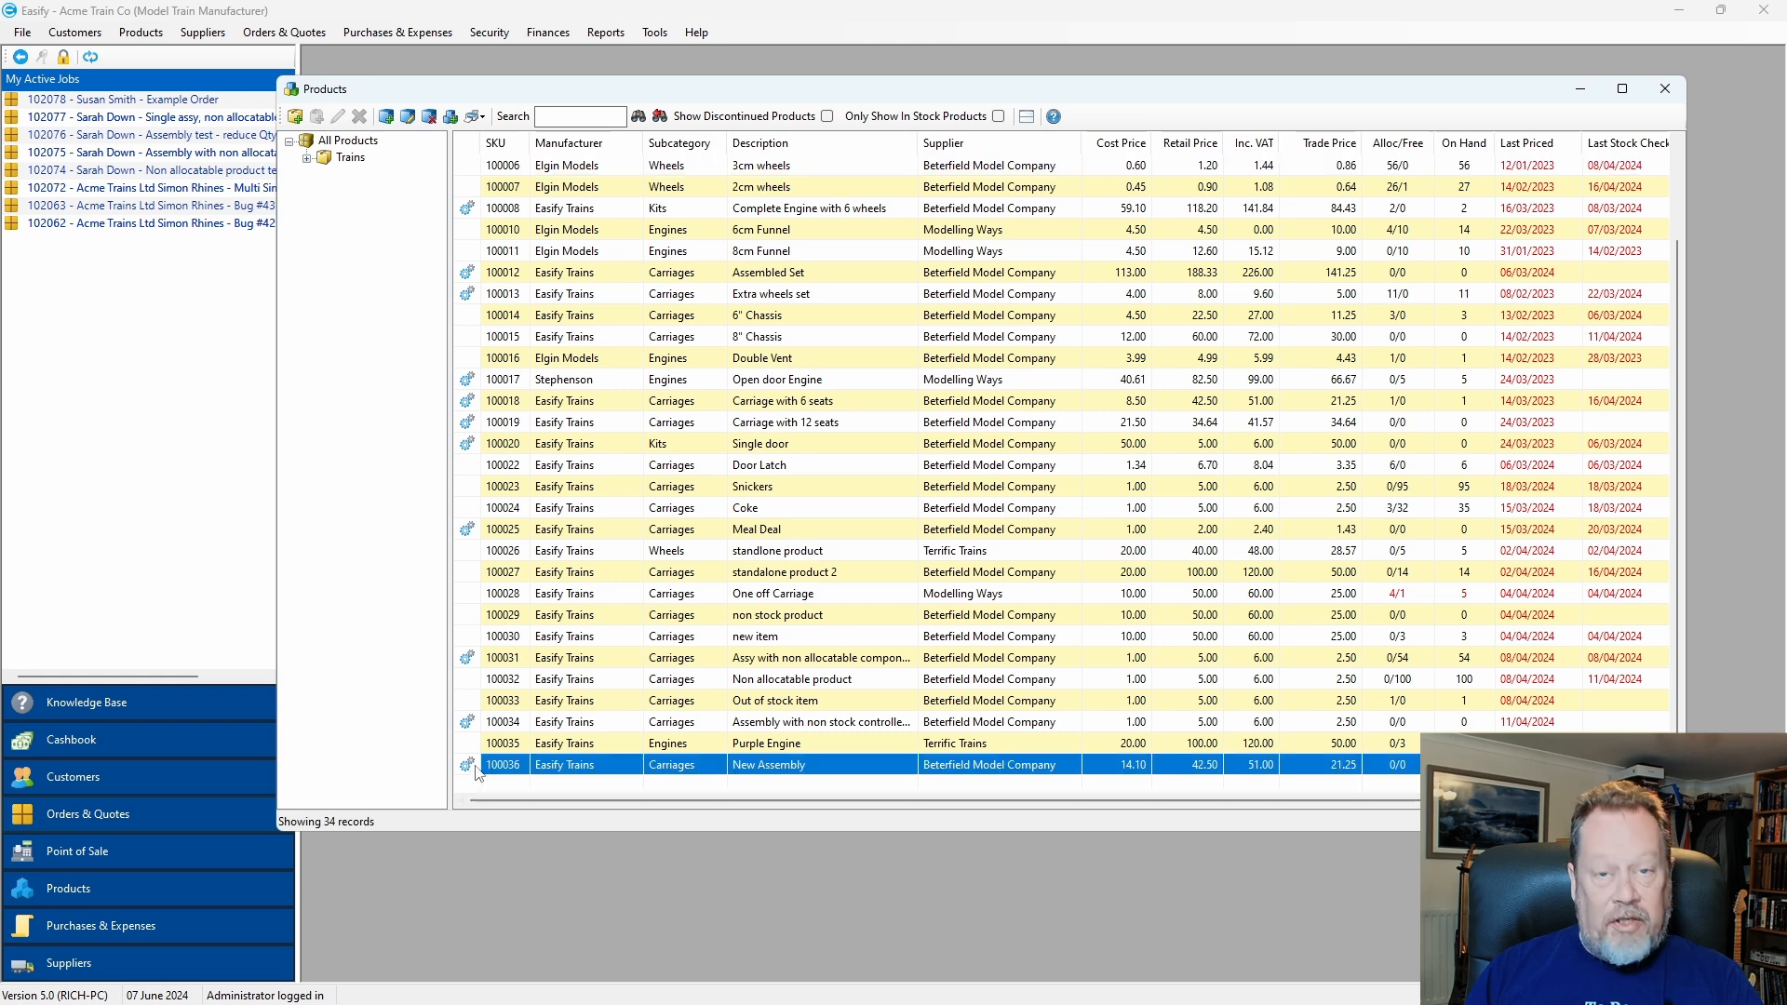
double_click(803, 773)
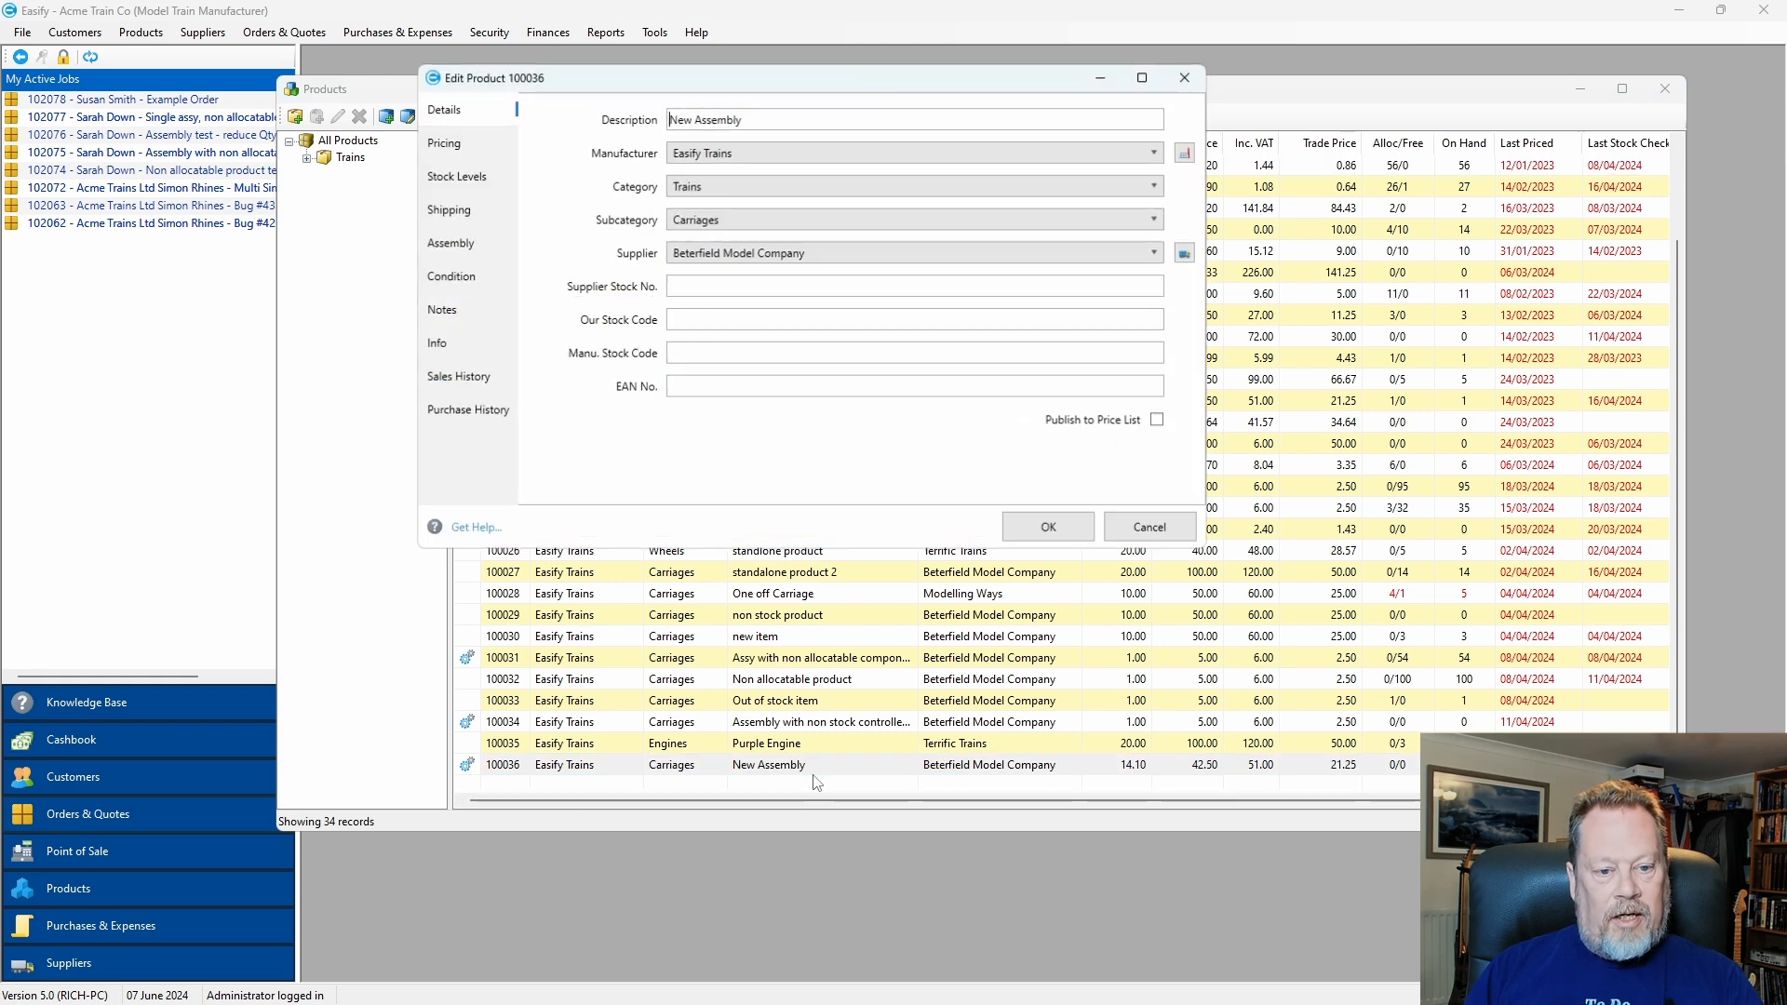
click(455, 245)
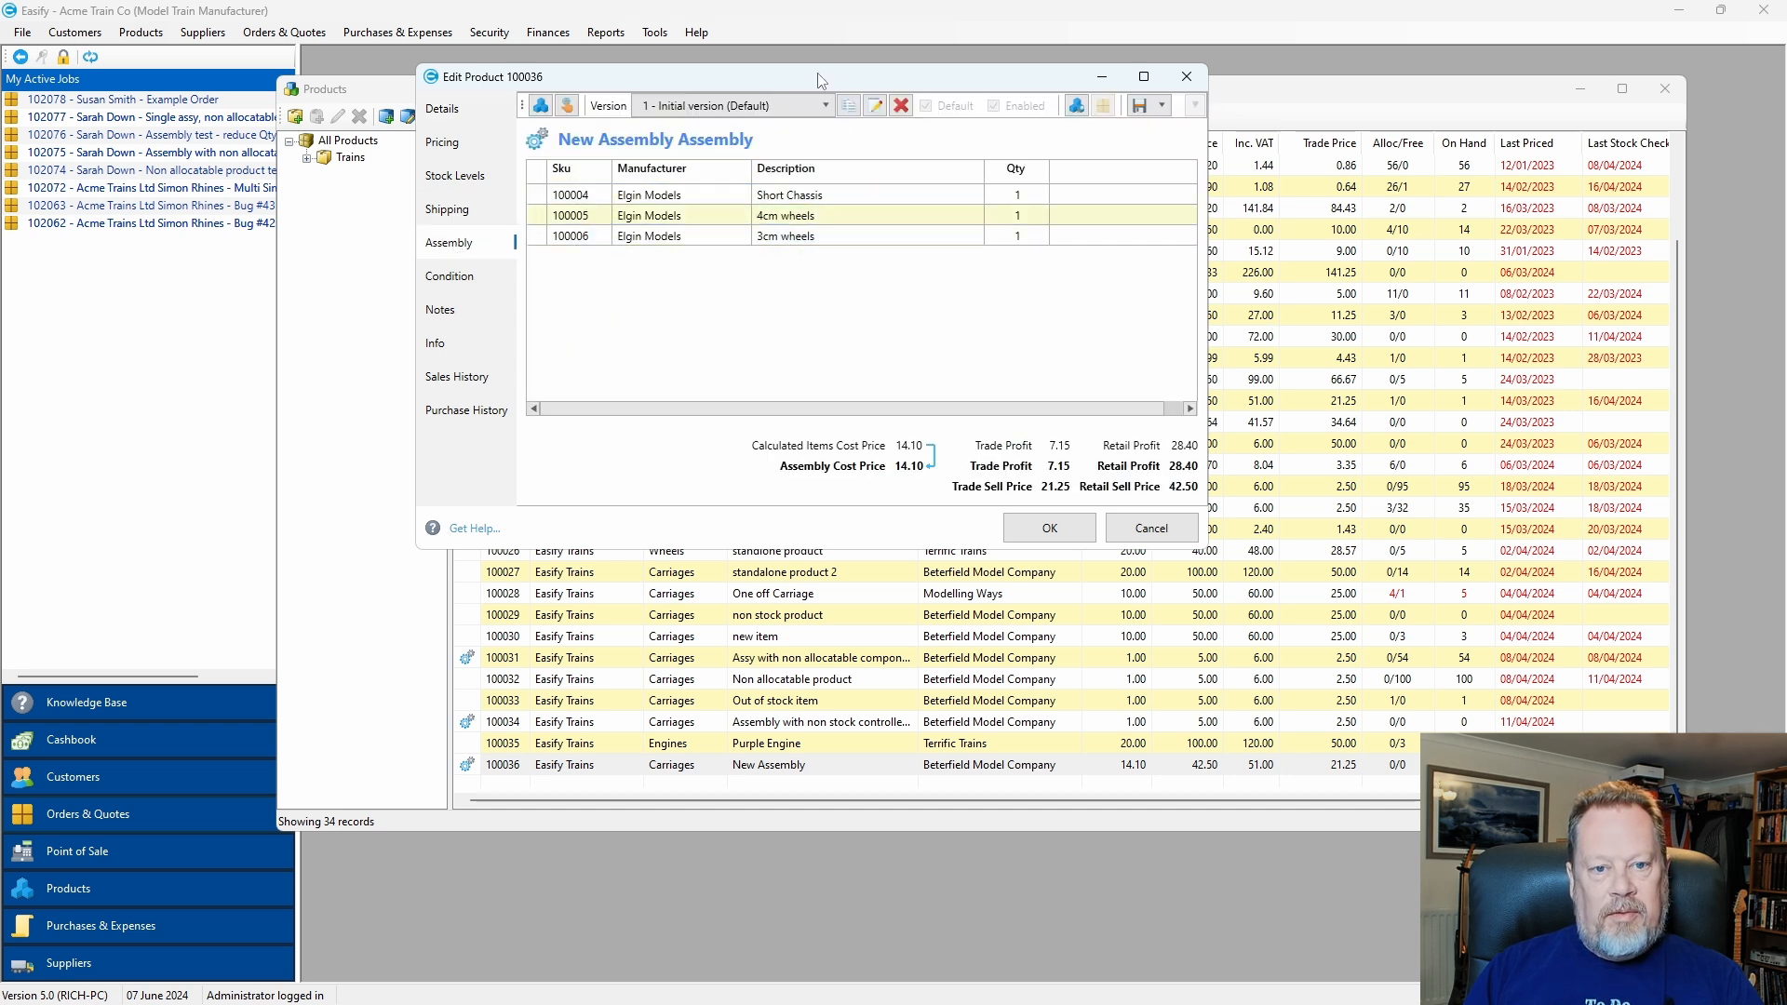
drag(819, 80, 821, 79)
click(829, 214)
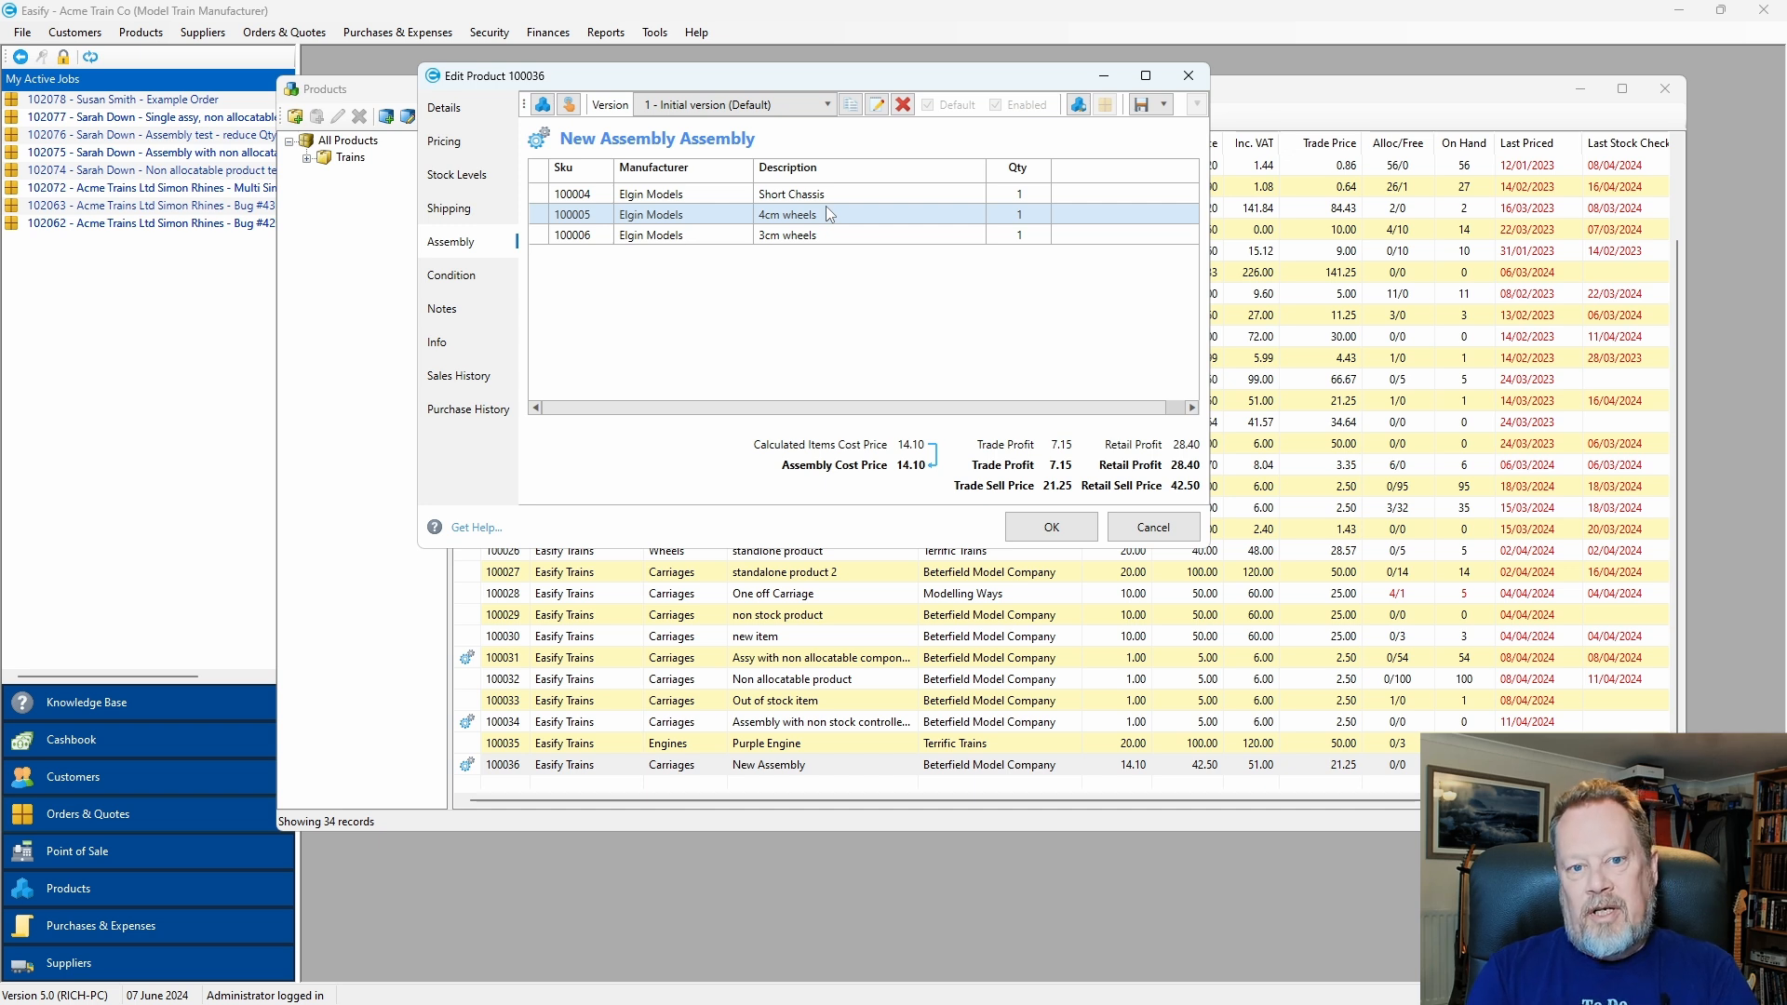
click(880, 201)
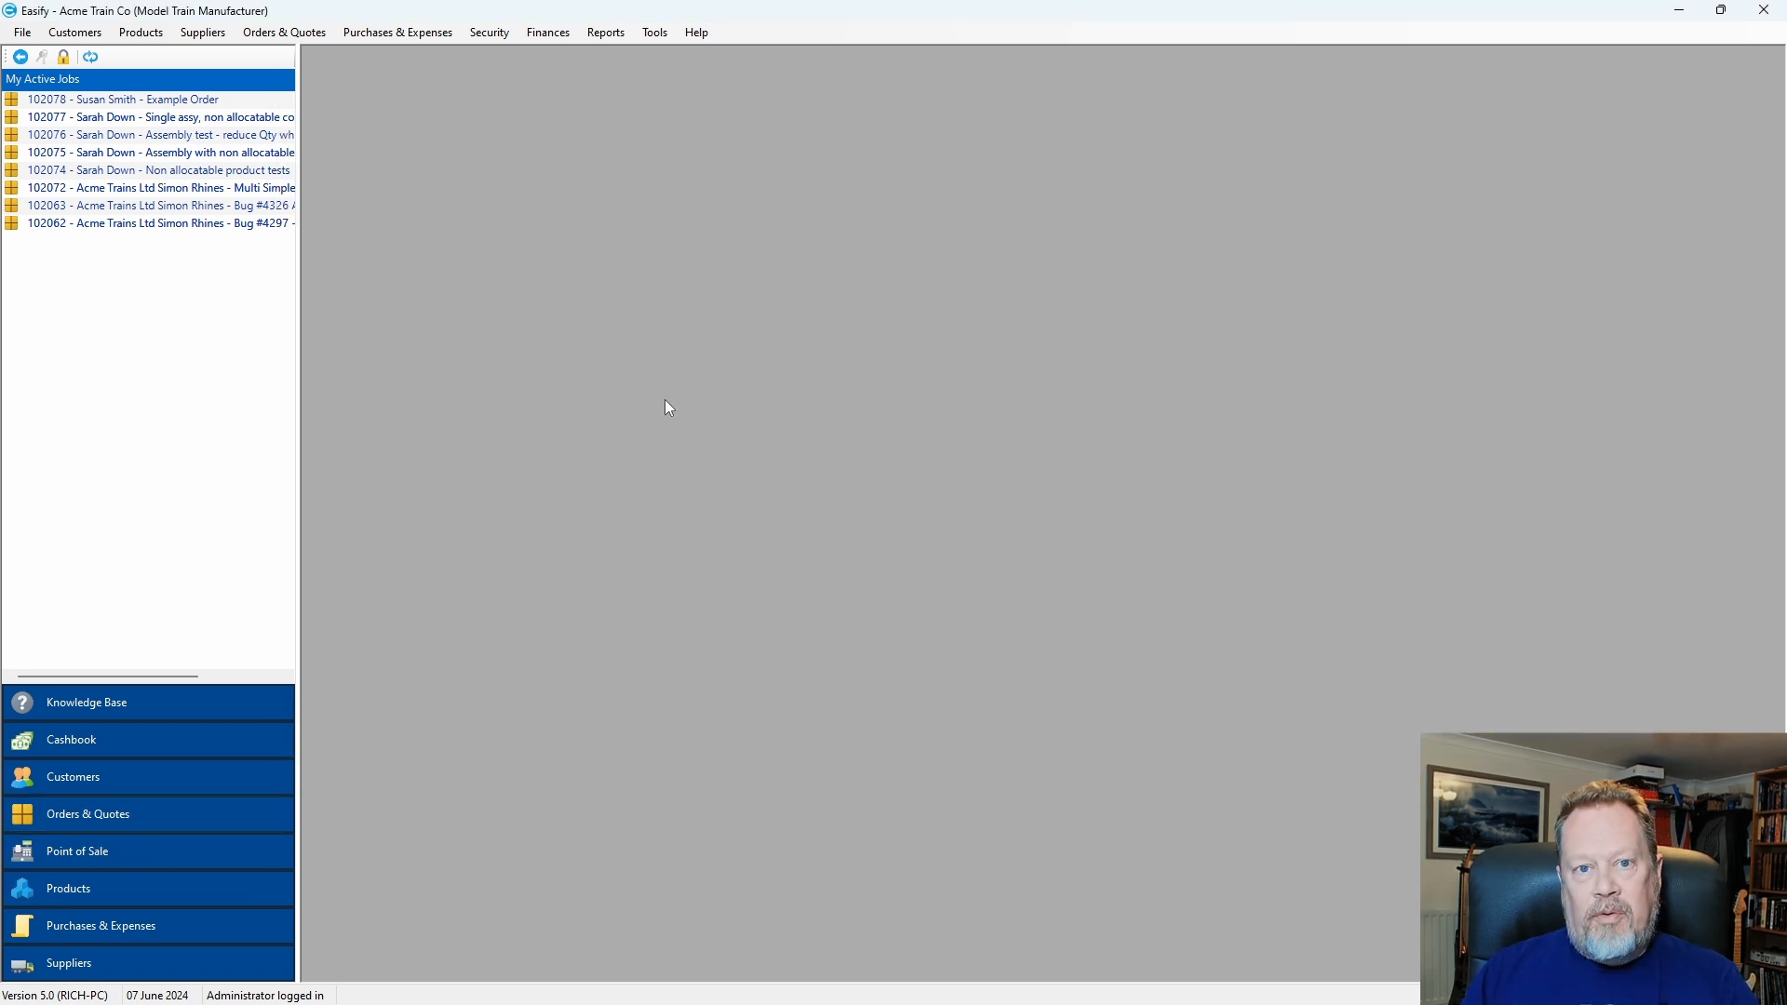
Start a new order for Ace Company with the comment 'A new order'.
click(296, 37)
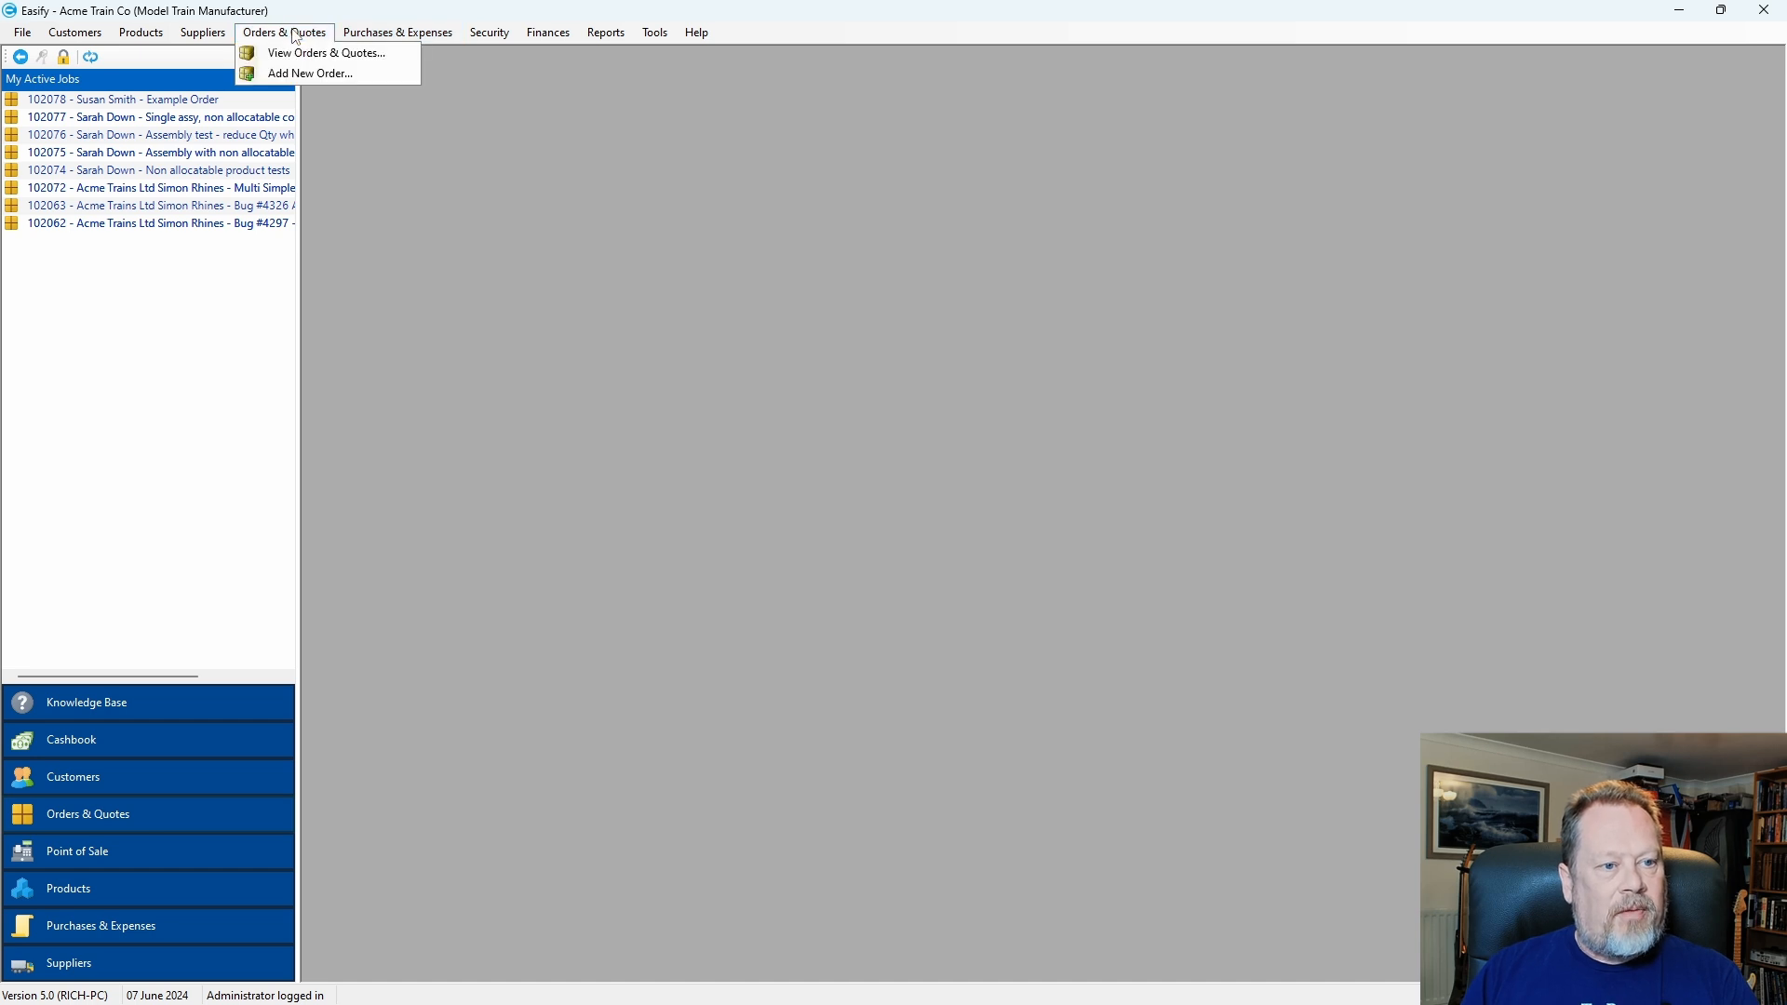
click(345, 76)
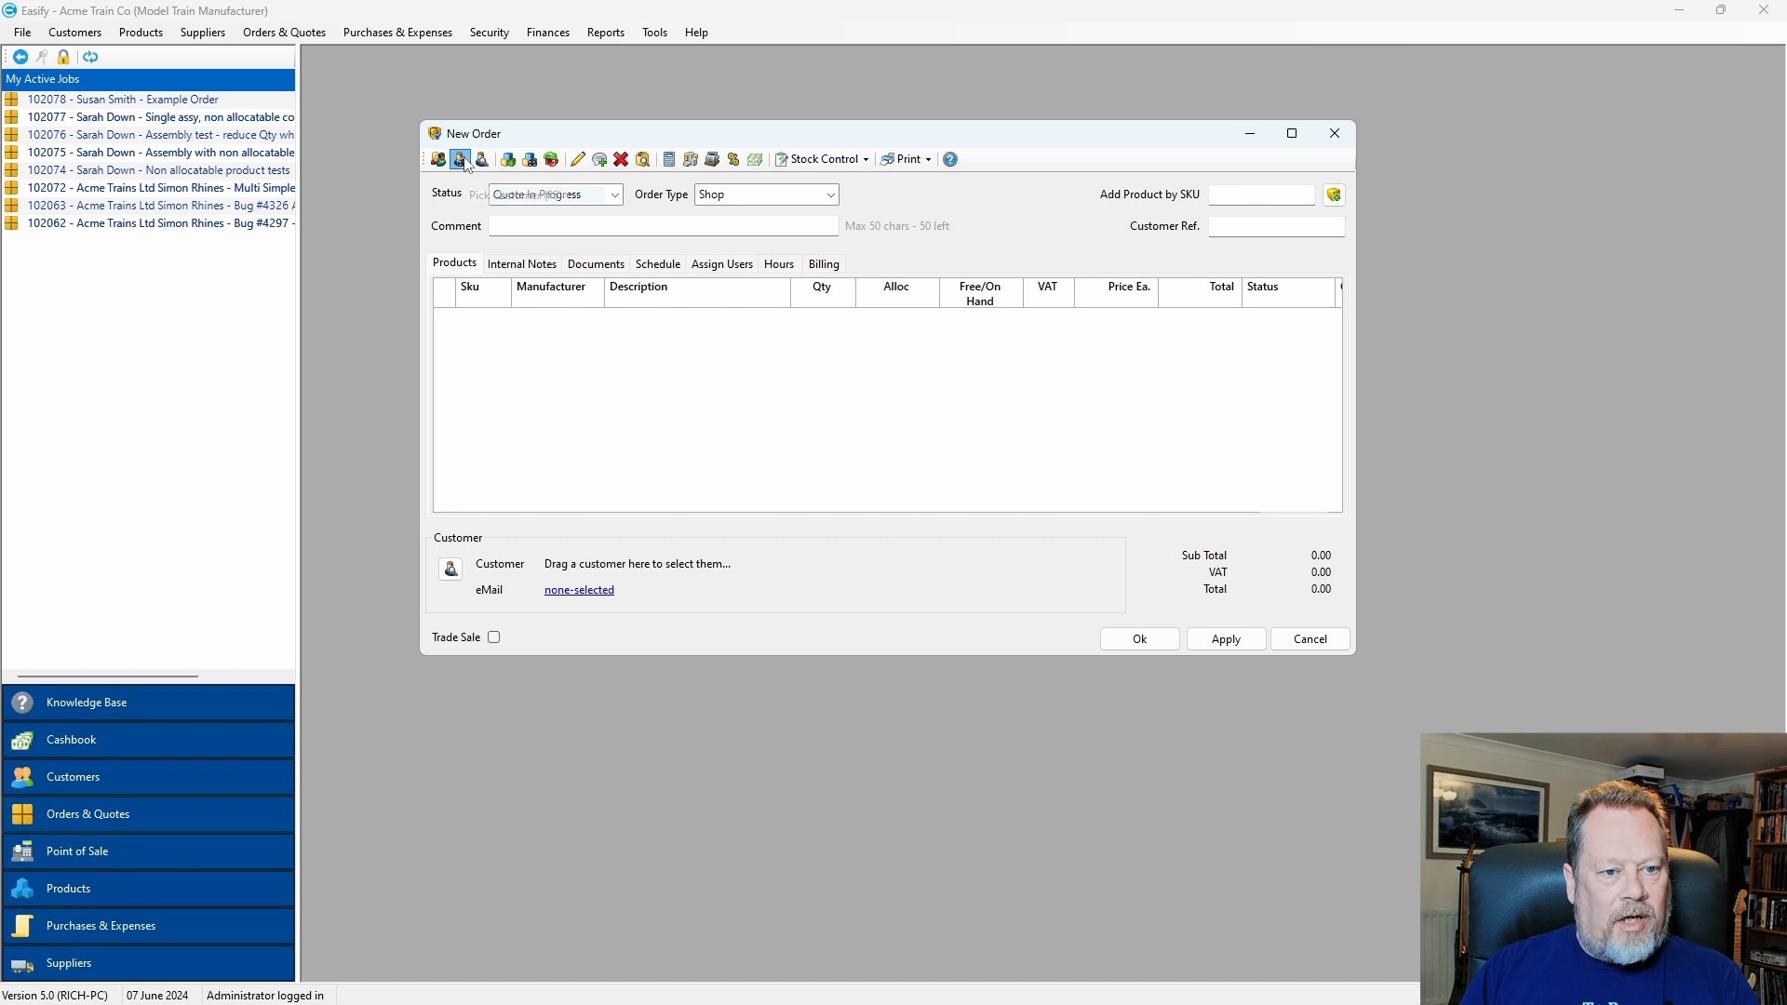
click(460, 160)
click(699, 465)
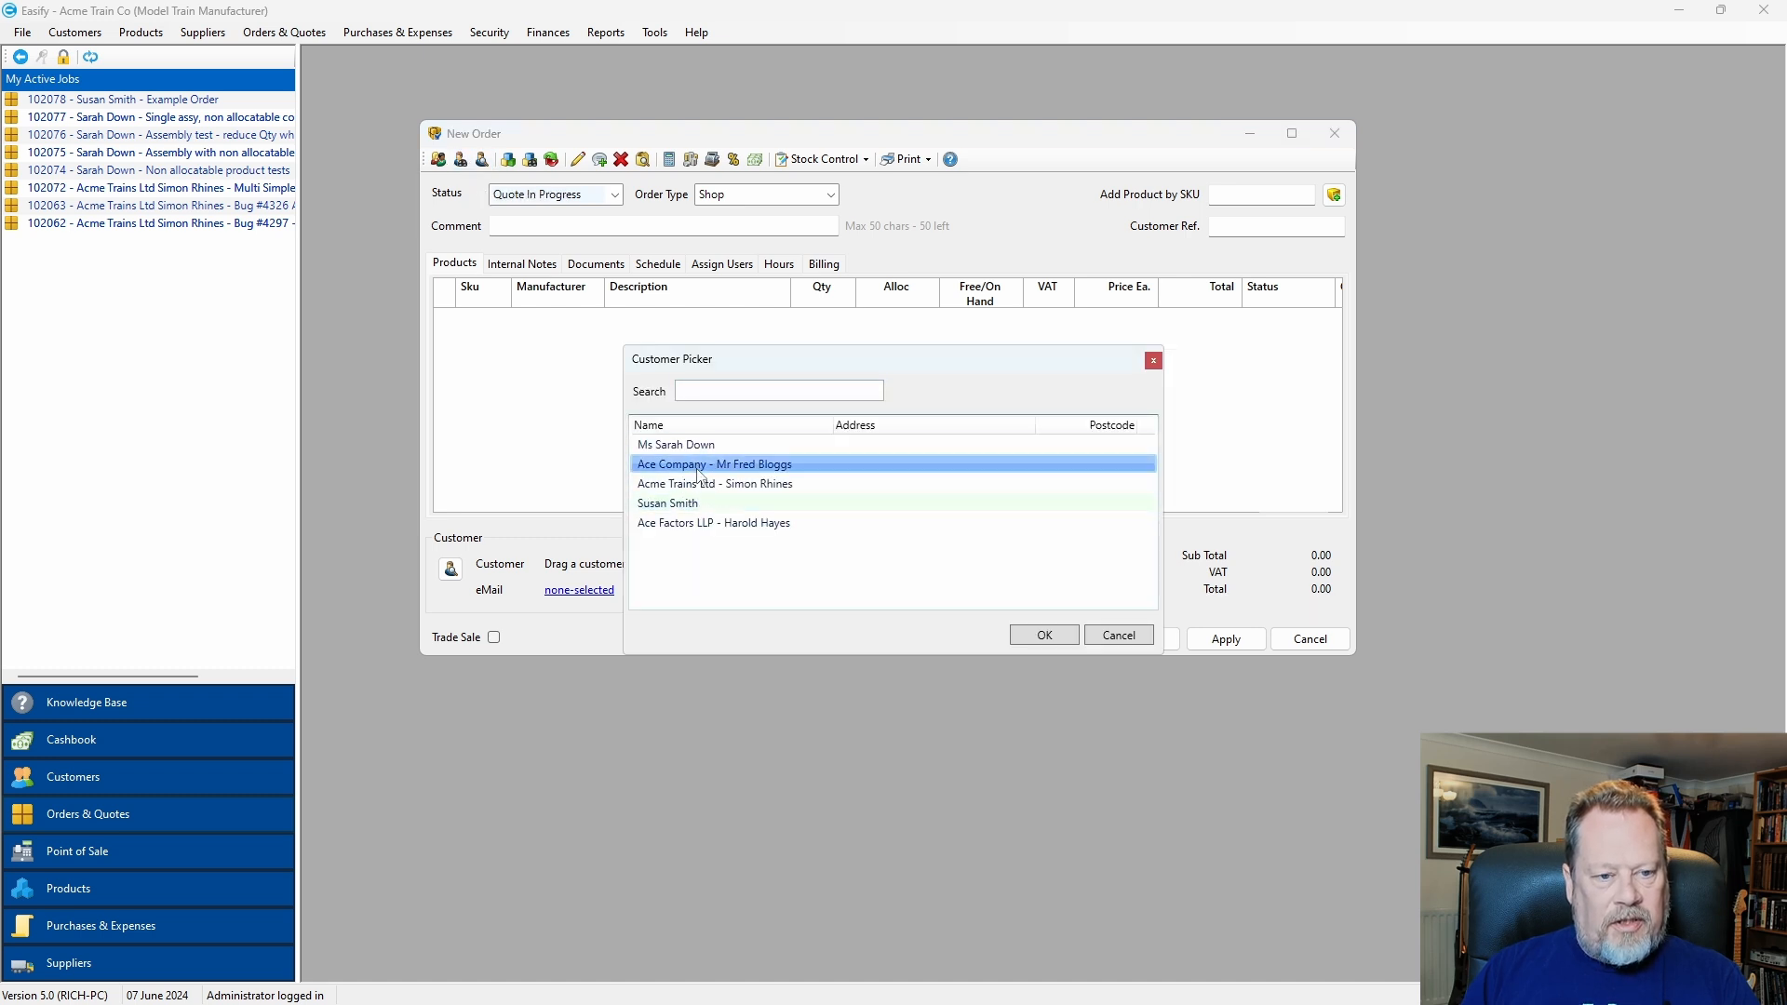
double_click(699, 468)
click(563, 224)
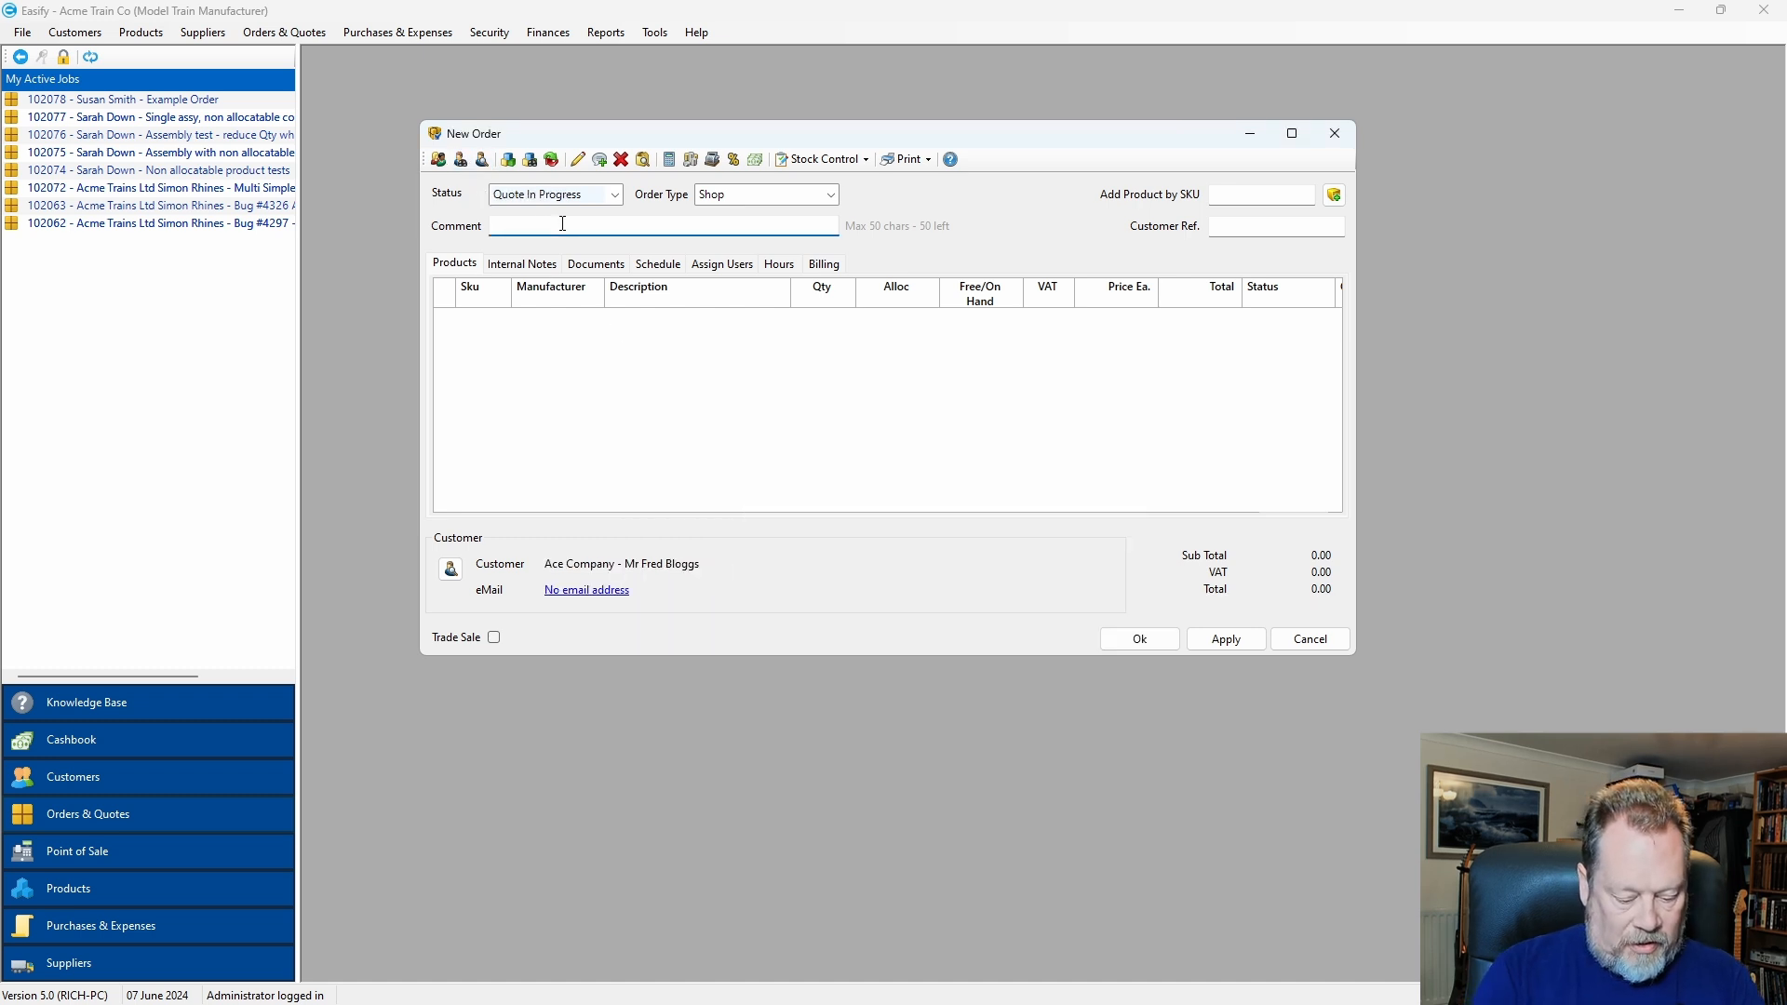
text(A new orde)
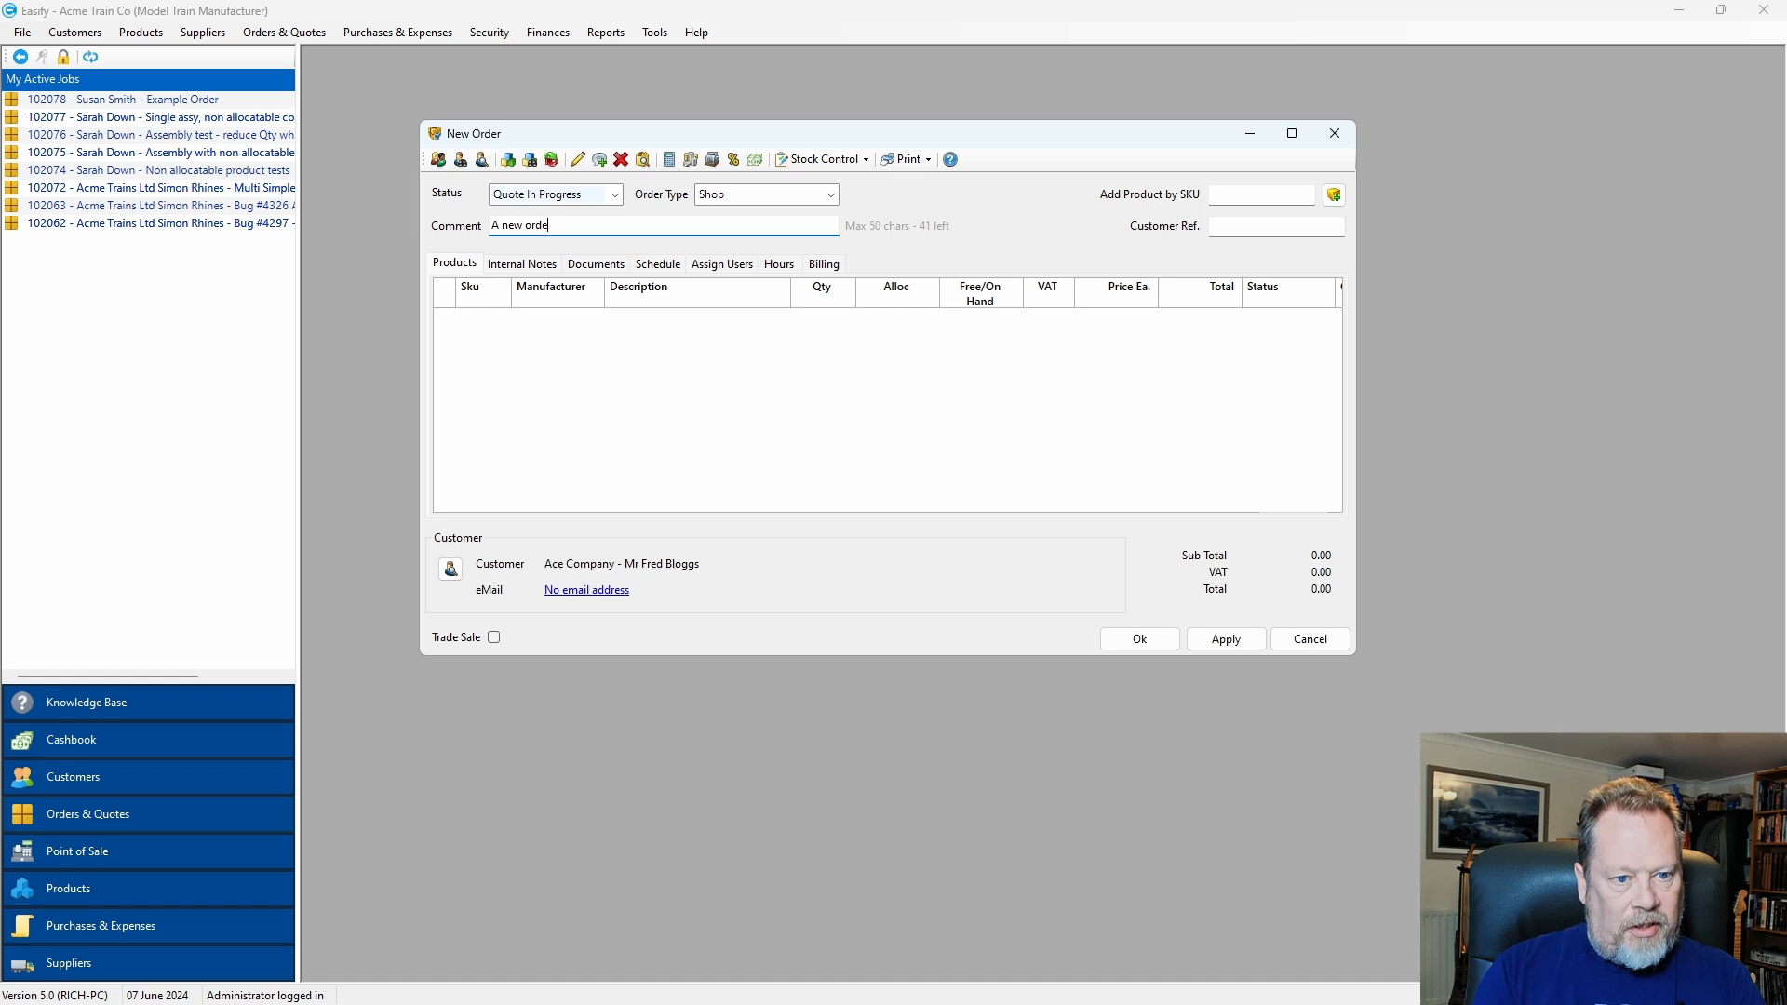
text(r)
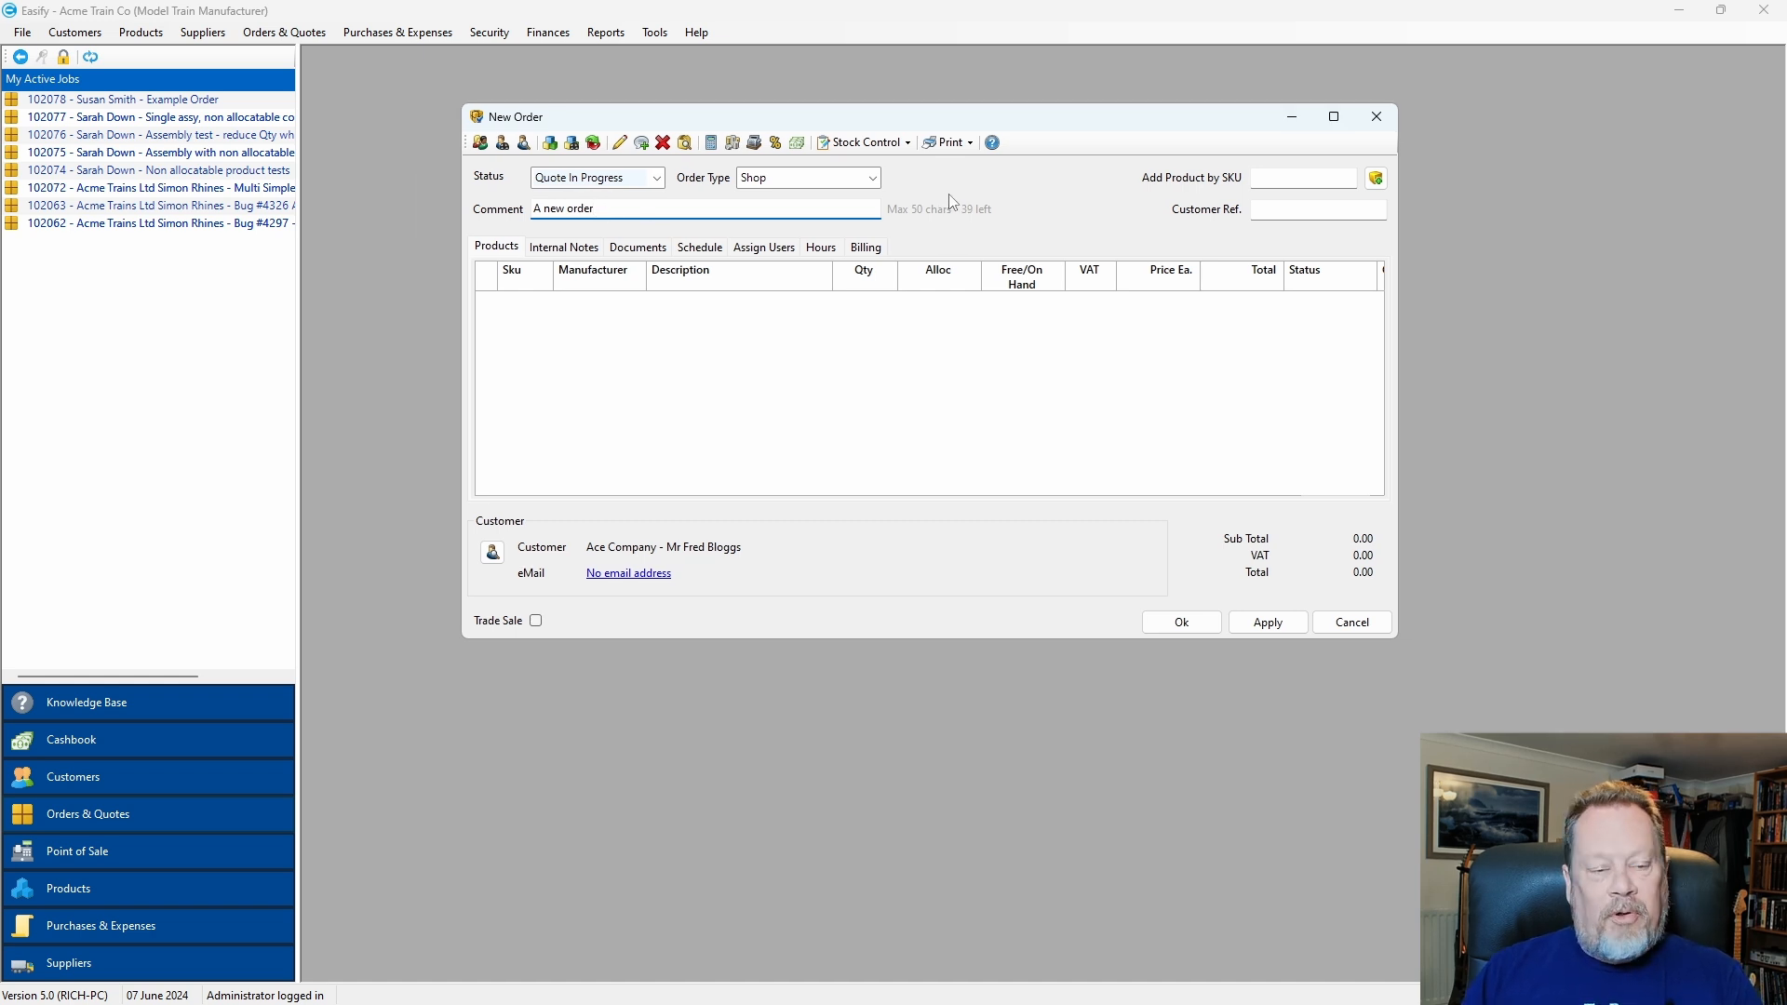
Search 'new' and add New Assembly (100036) at 42.50 to the order.
click(571, 143)
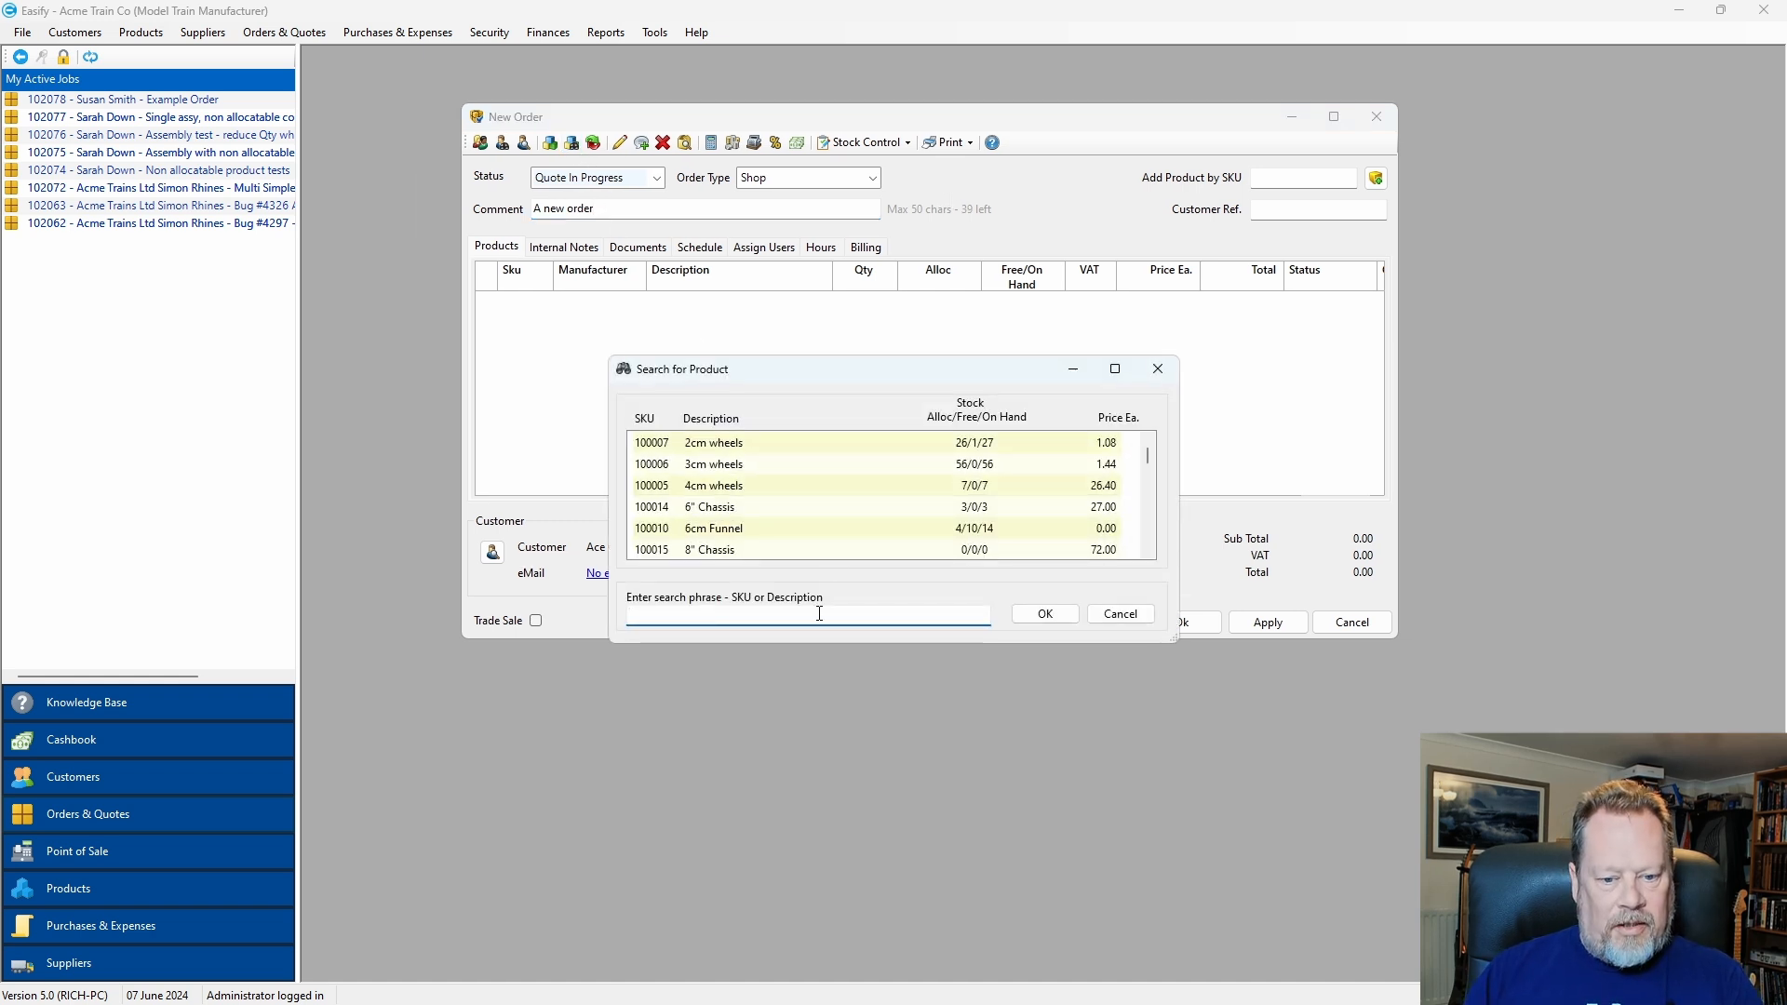
text(new)
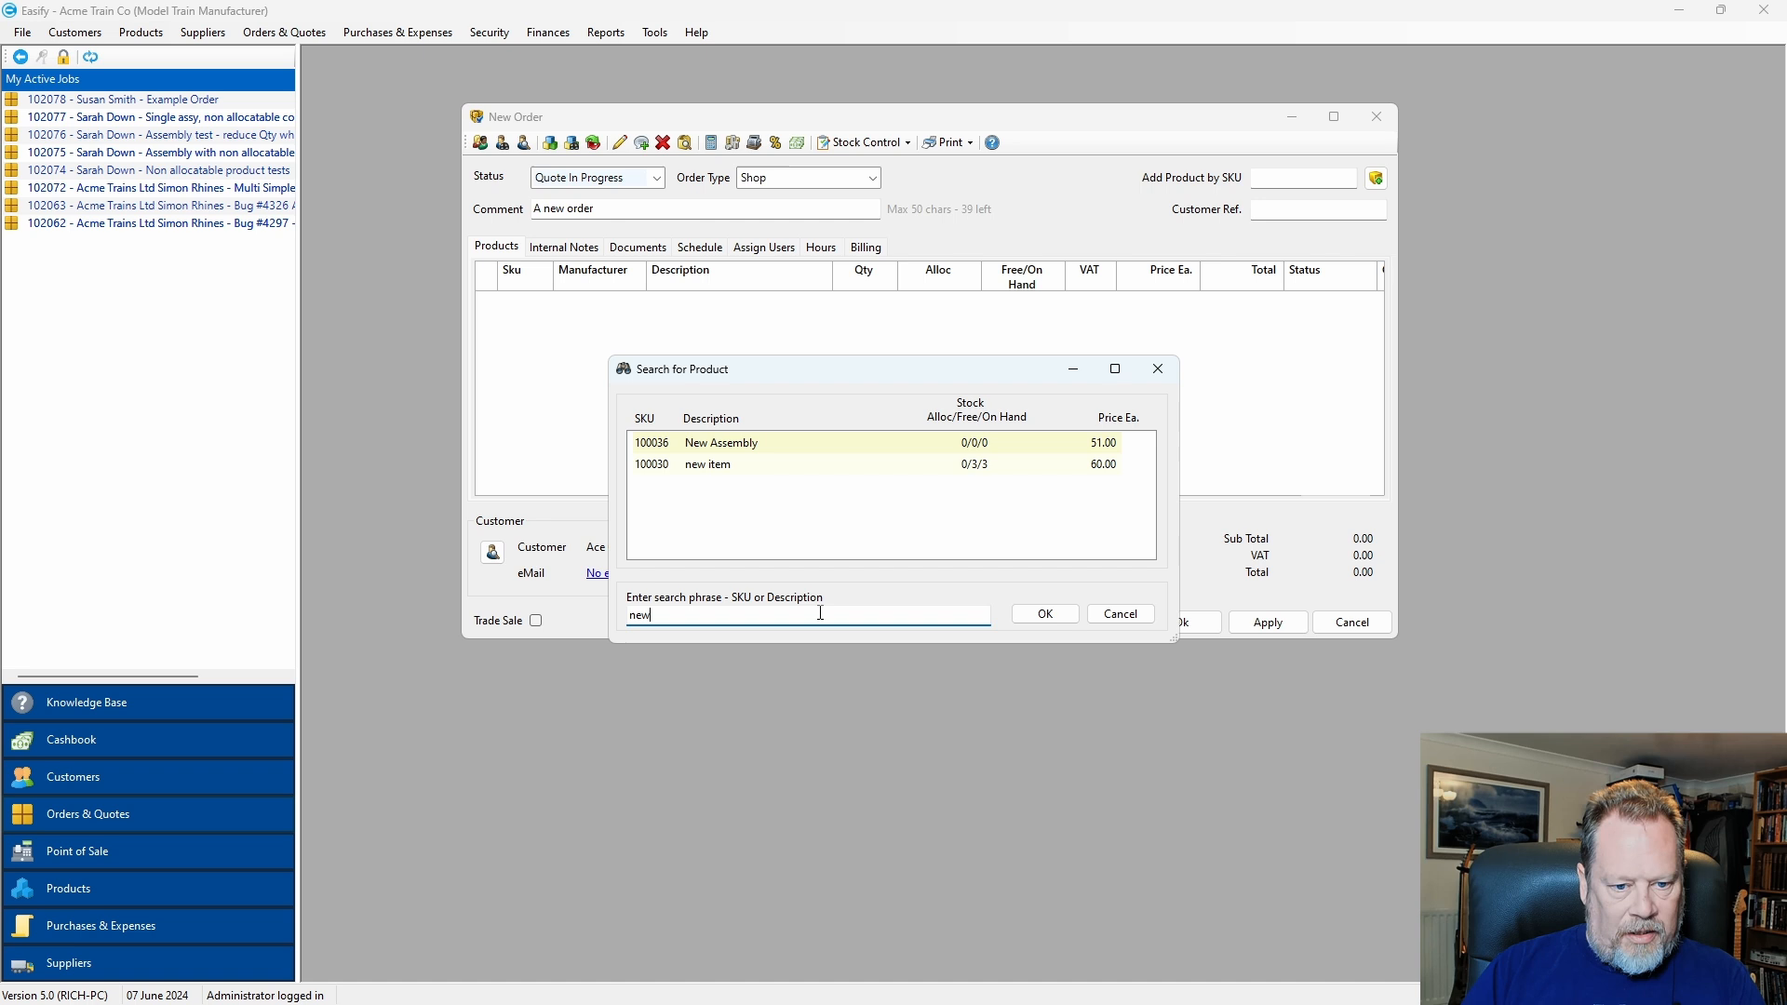
click(786, 447)
click(1052, 614)
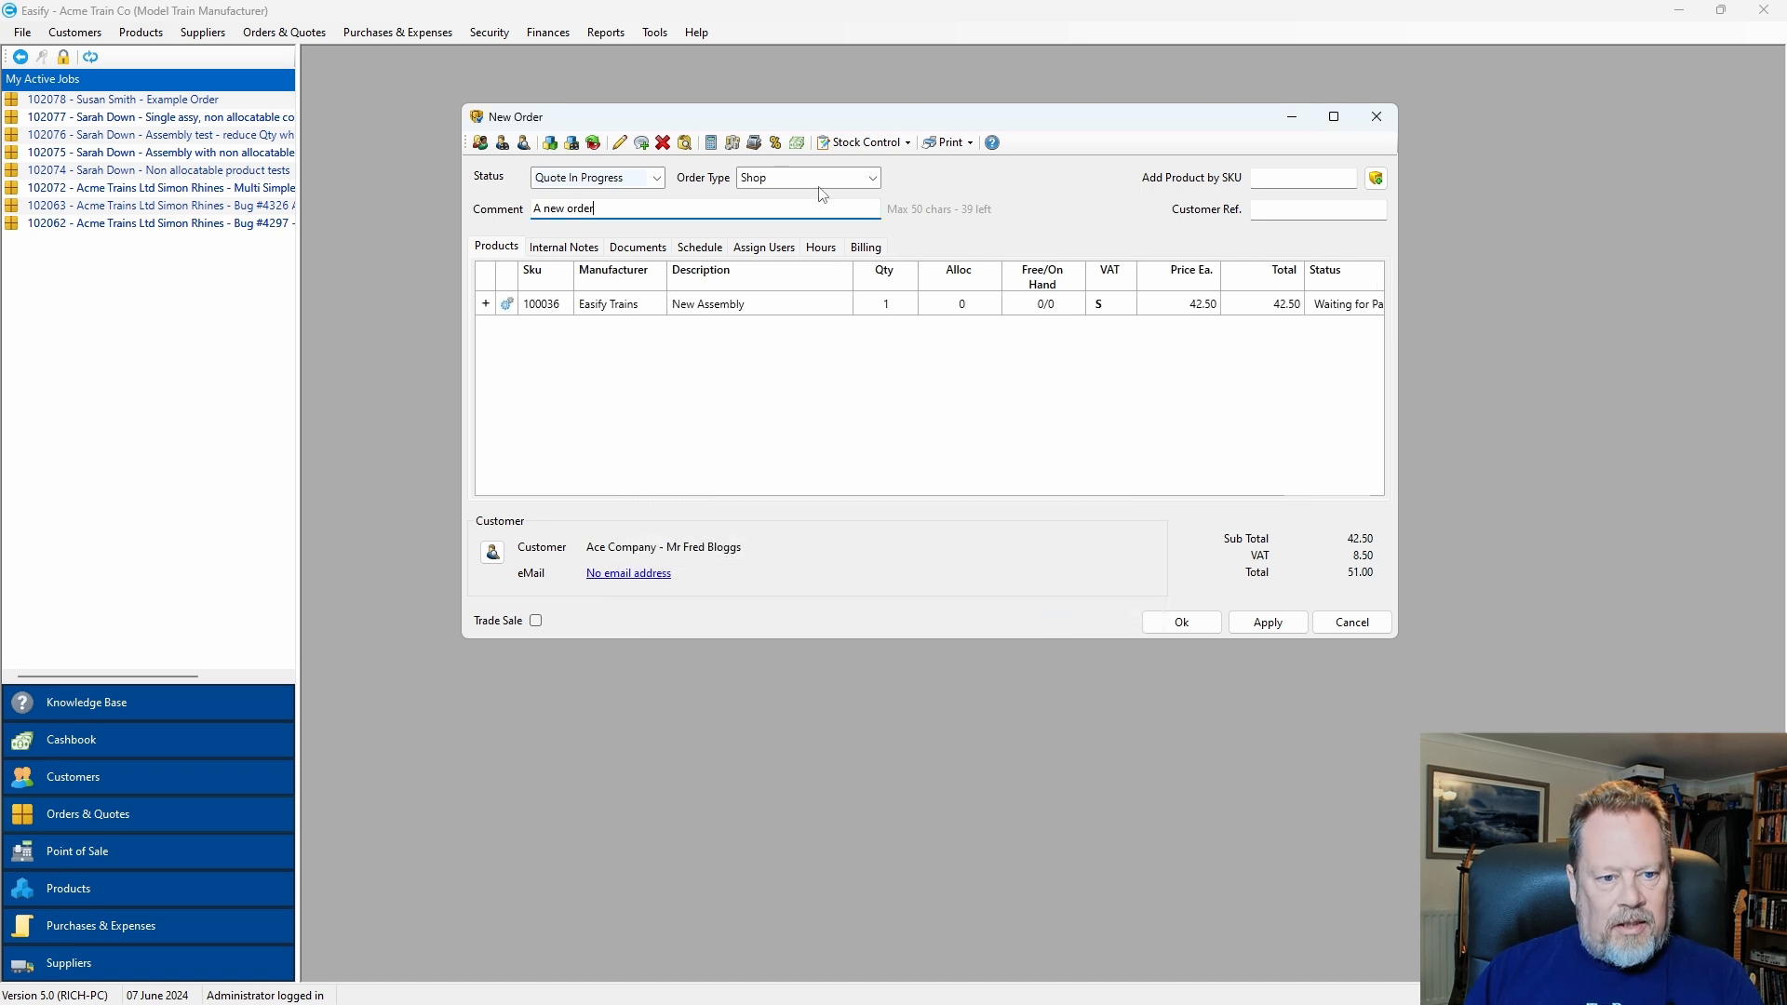
drag(806, 124, 789, 117)
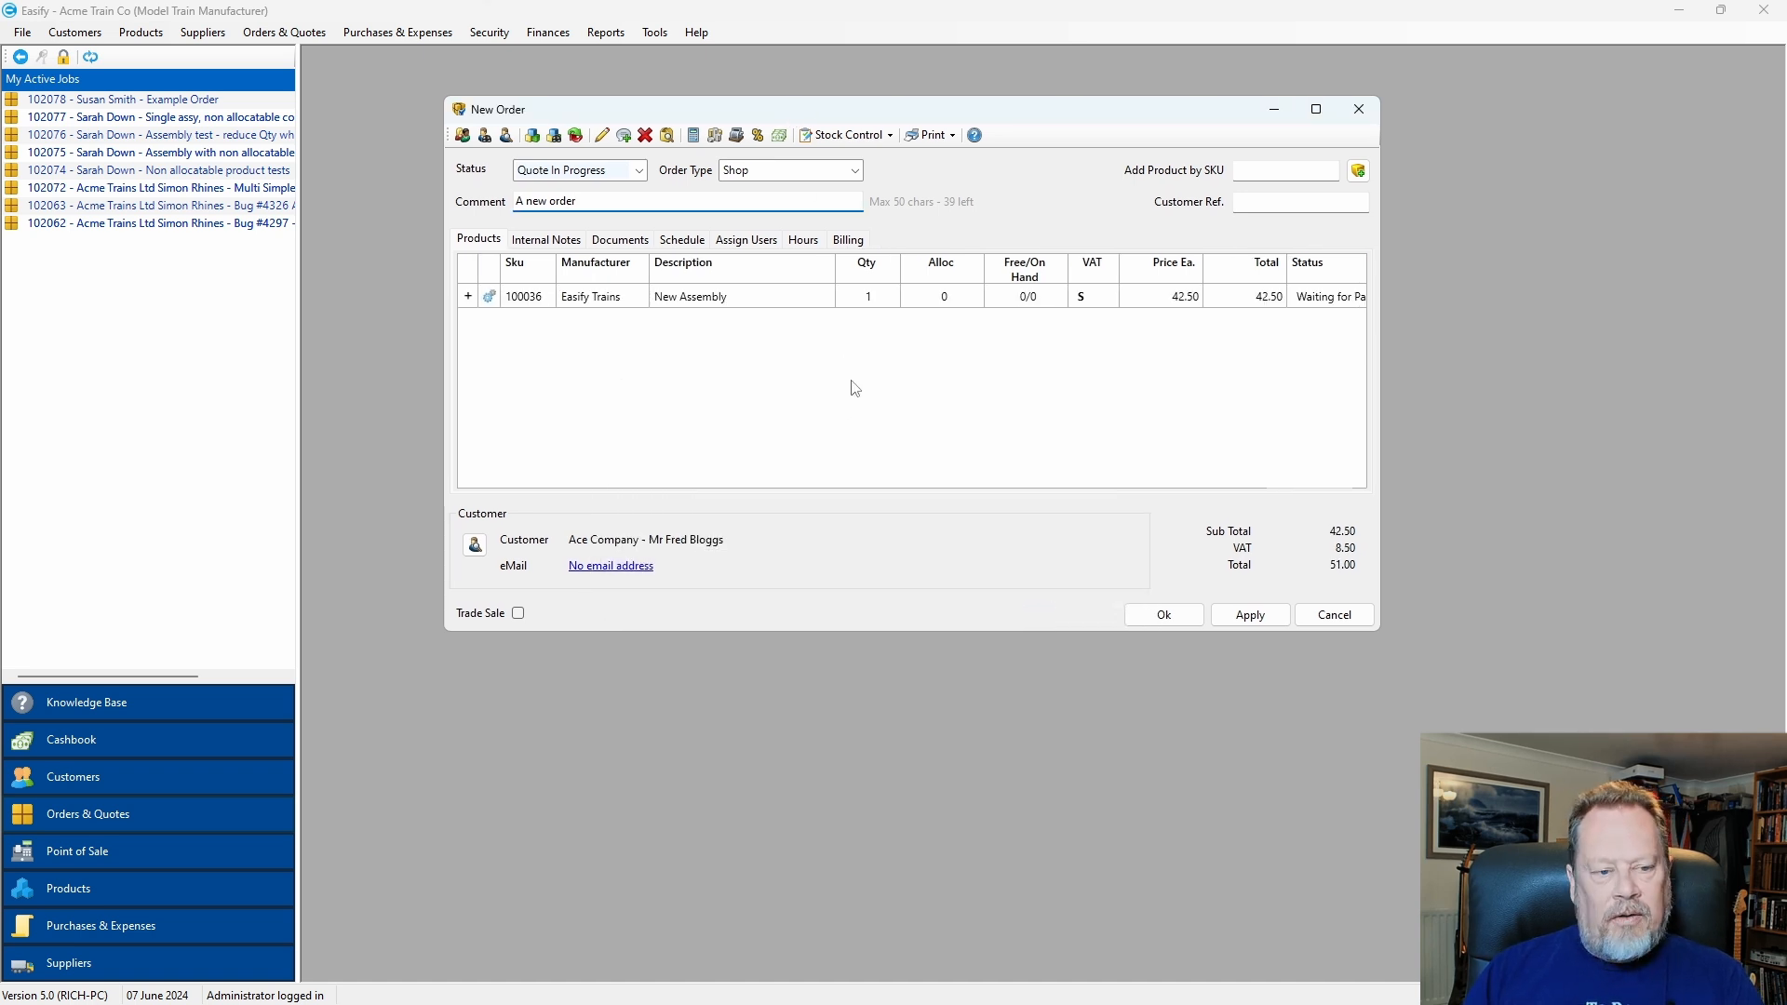
Expand the New Assembly order line and enlarge the order window to show its stages and parts.
click(468, 296)
drag(1378, 630, 1560, 825)
drag(1070, 106, 1023, 89)
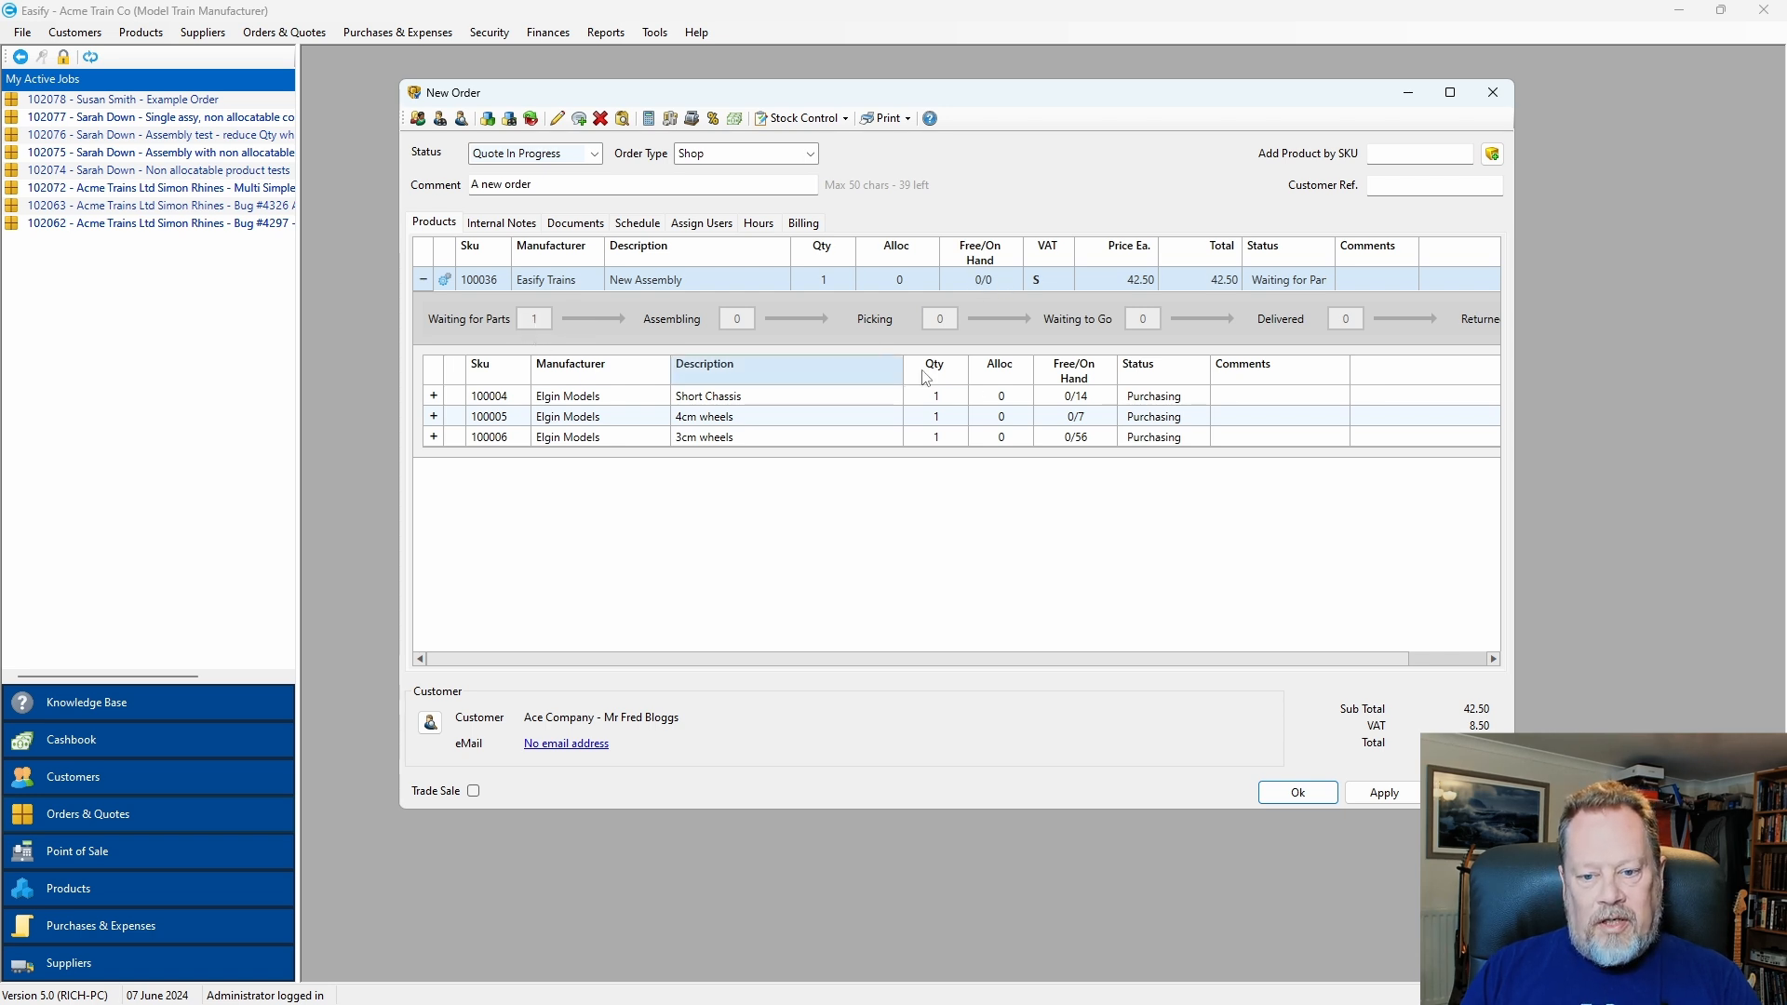
Expand the 3cm wheels, 4cm wheels and Short Chassis lines to show their Purchasing stages.
click(1159, 395)
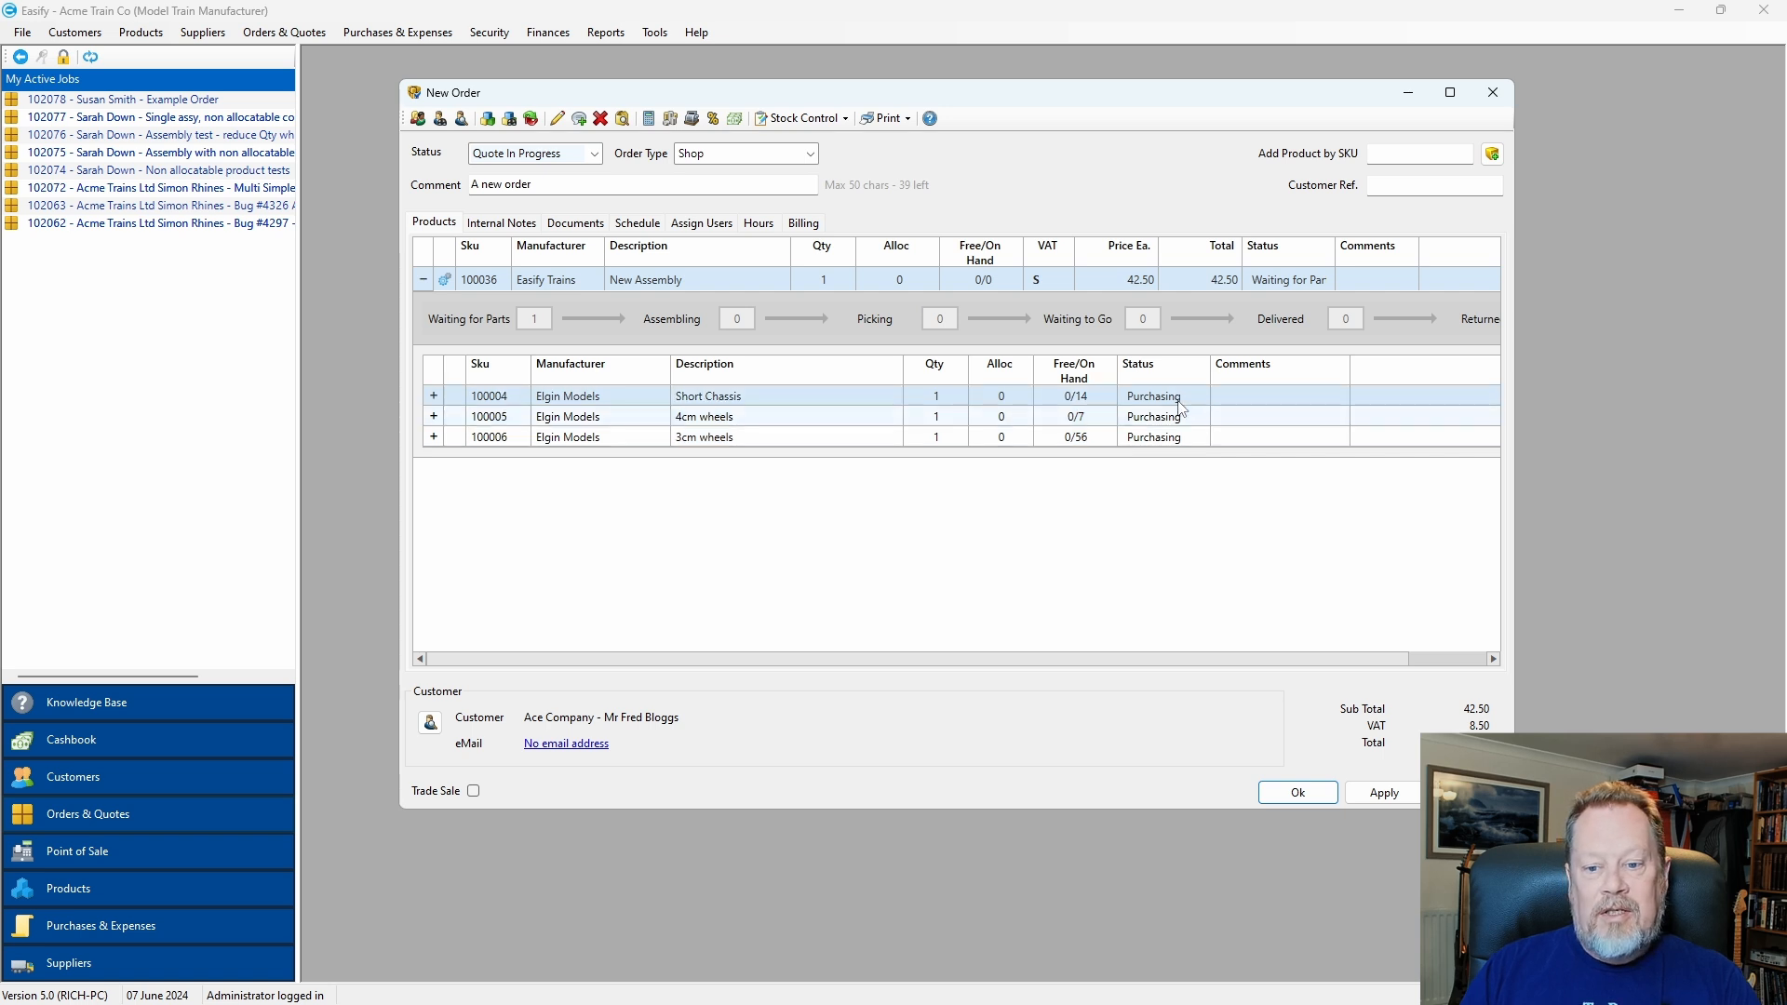
click(433, 438)
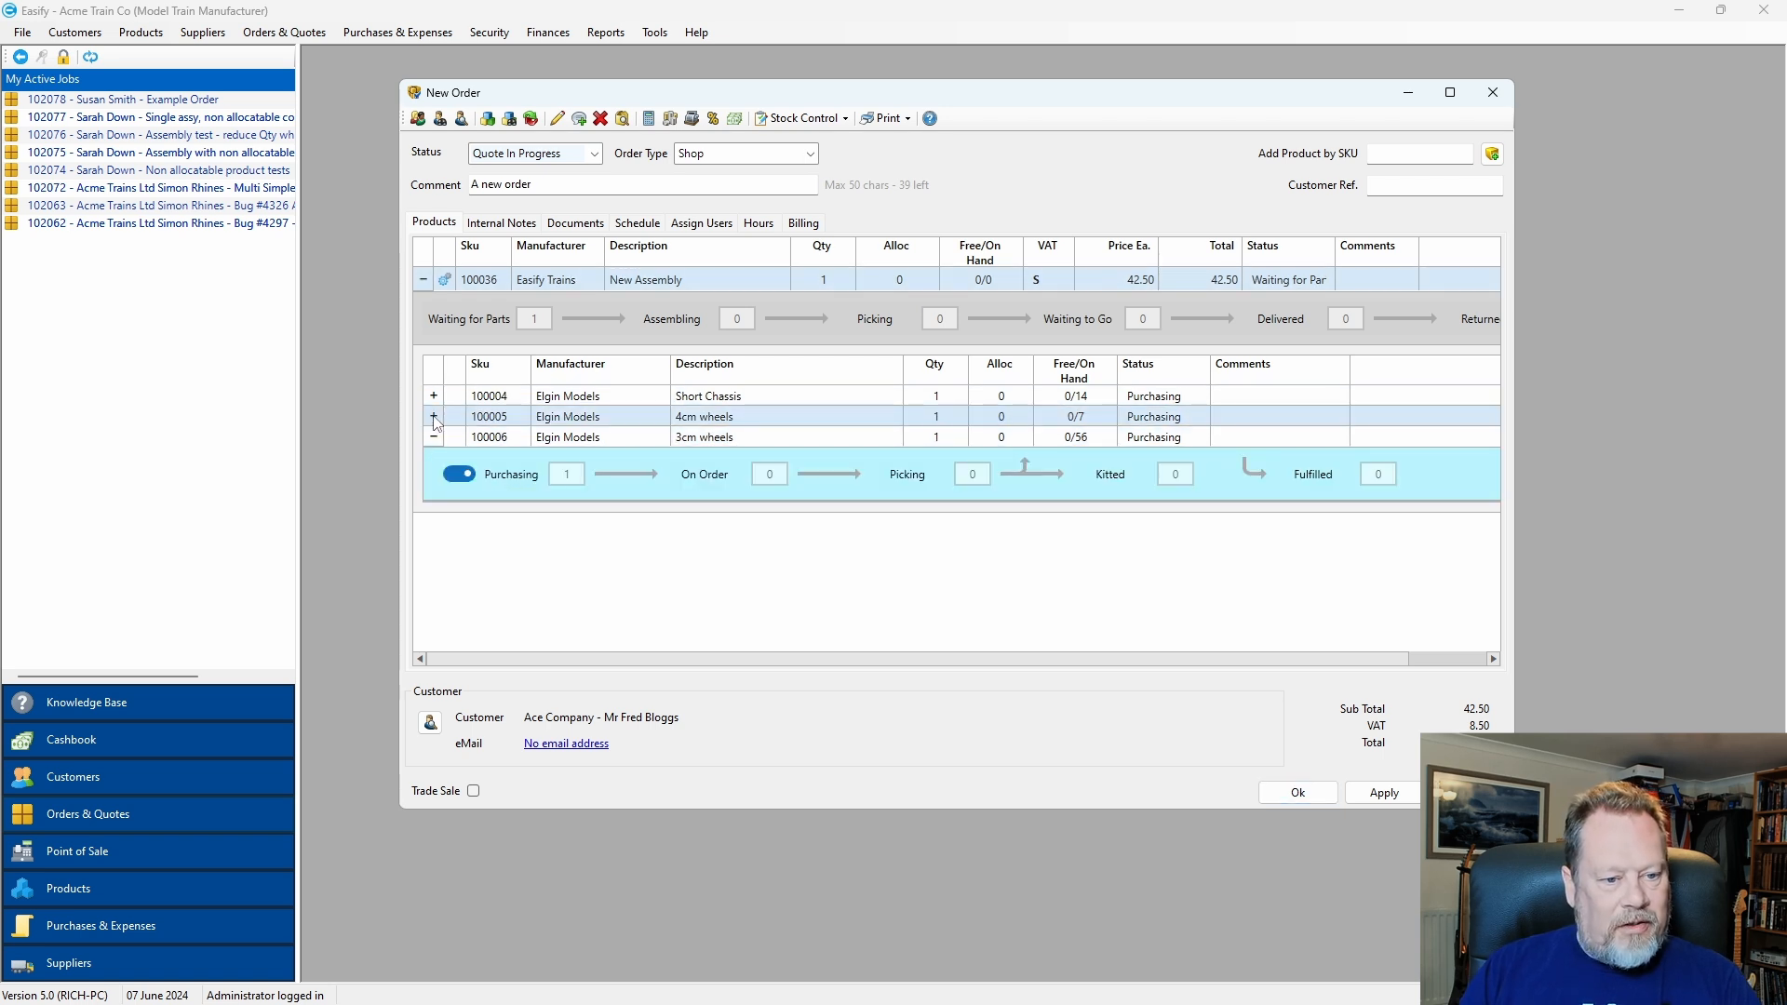
click(433, 416)
click(433, 396)
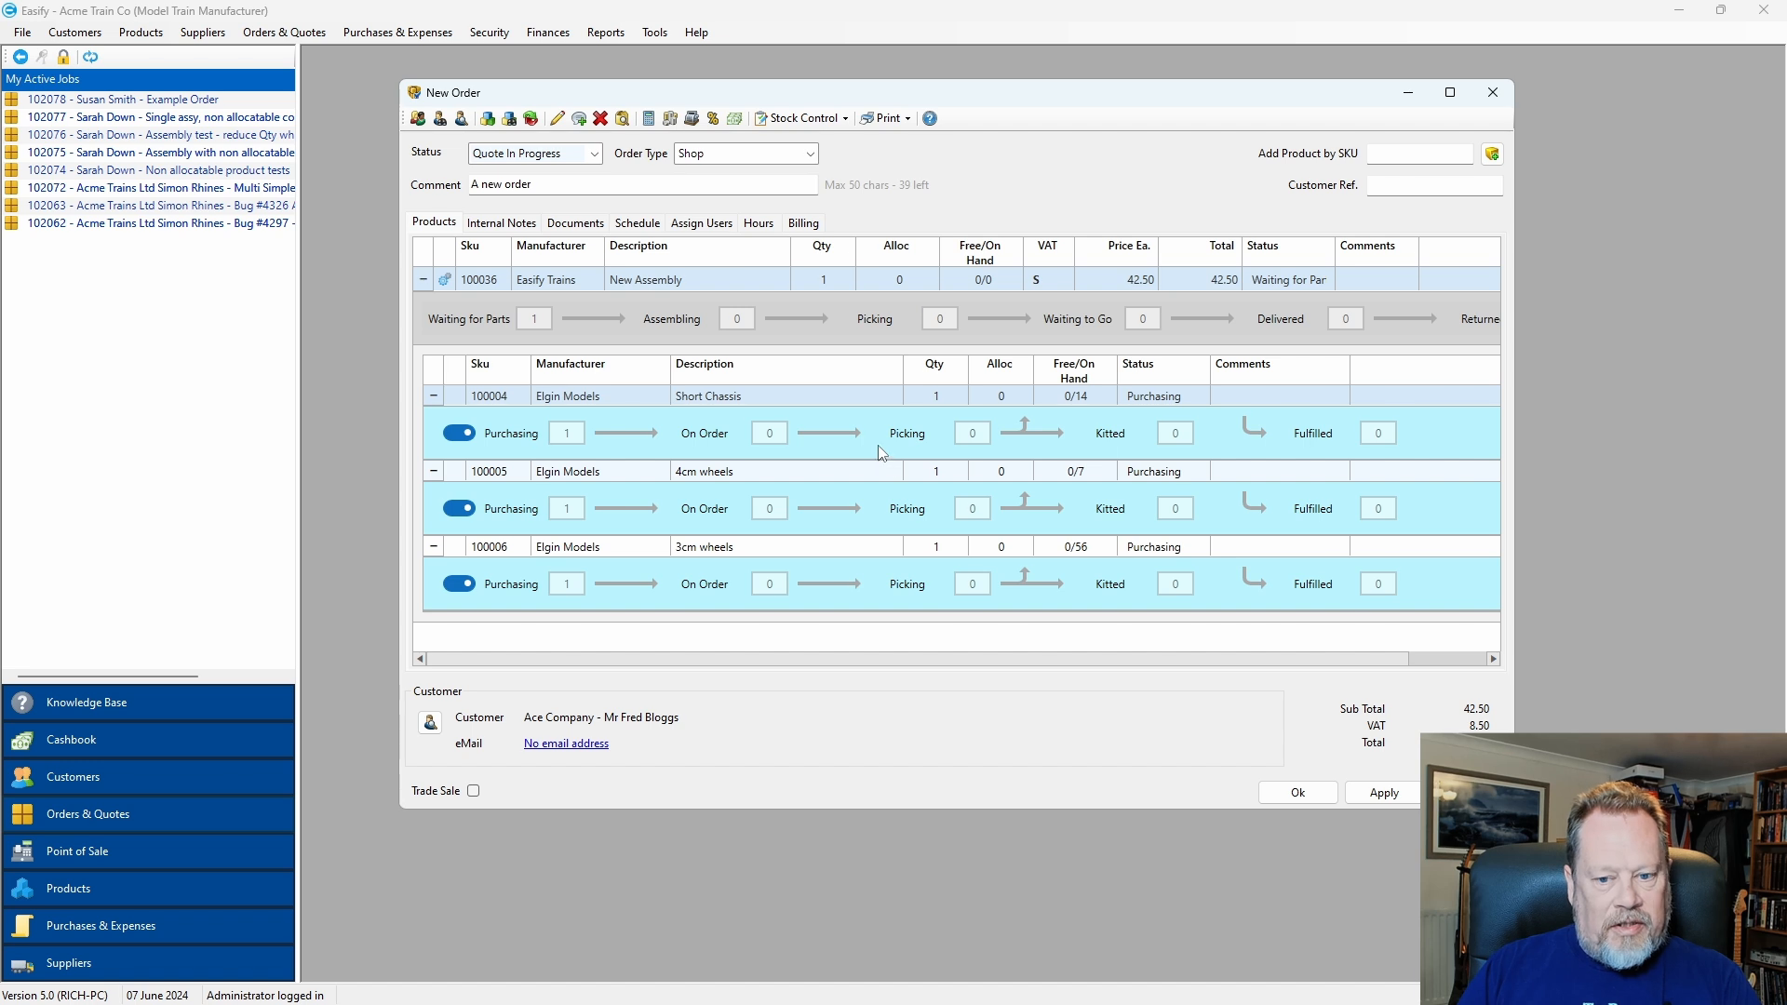
Set the order status to In Progress, save, and accept the Auto Stock Control changes.
click(548, 156)
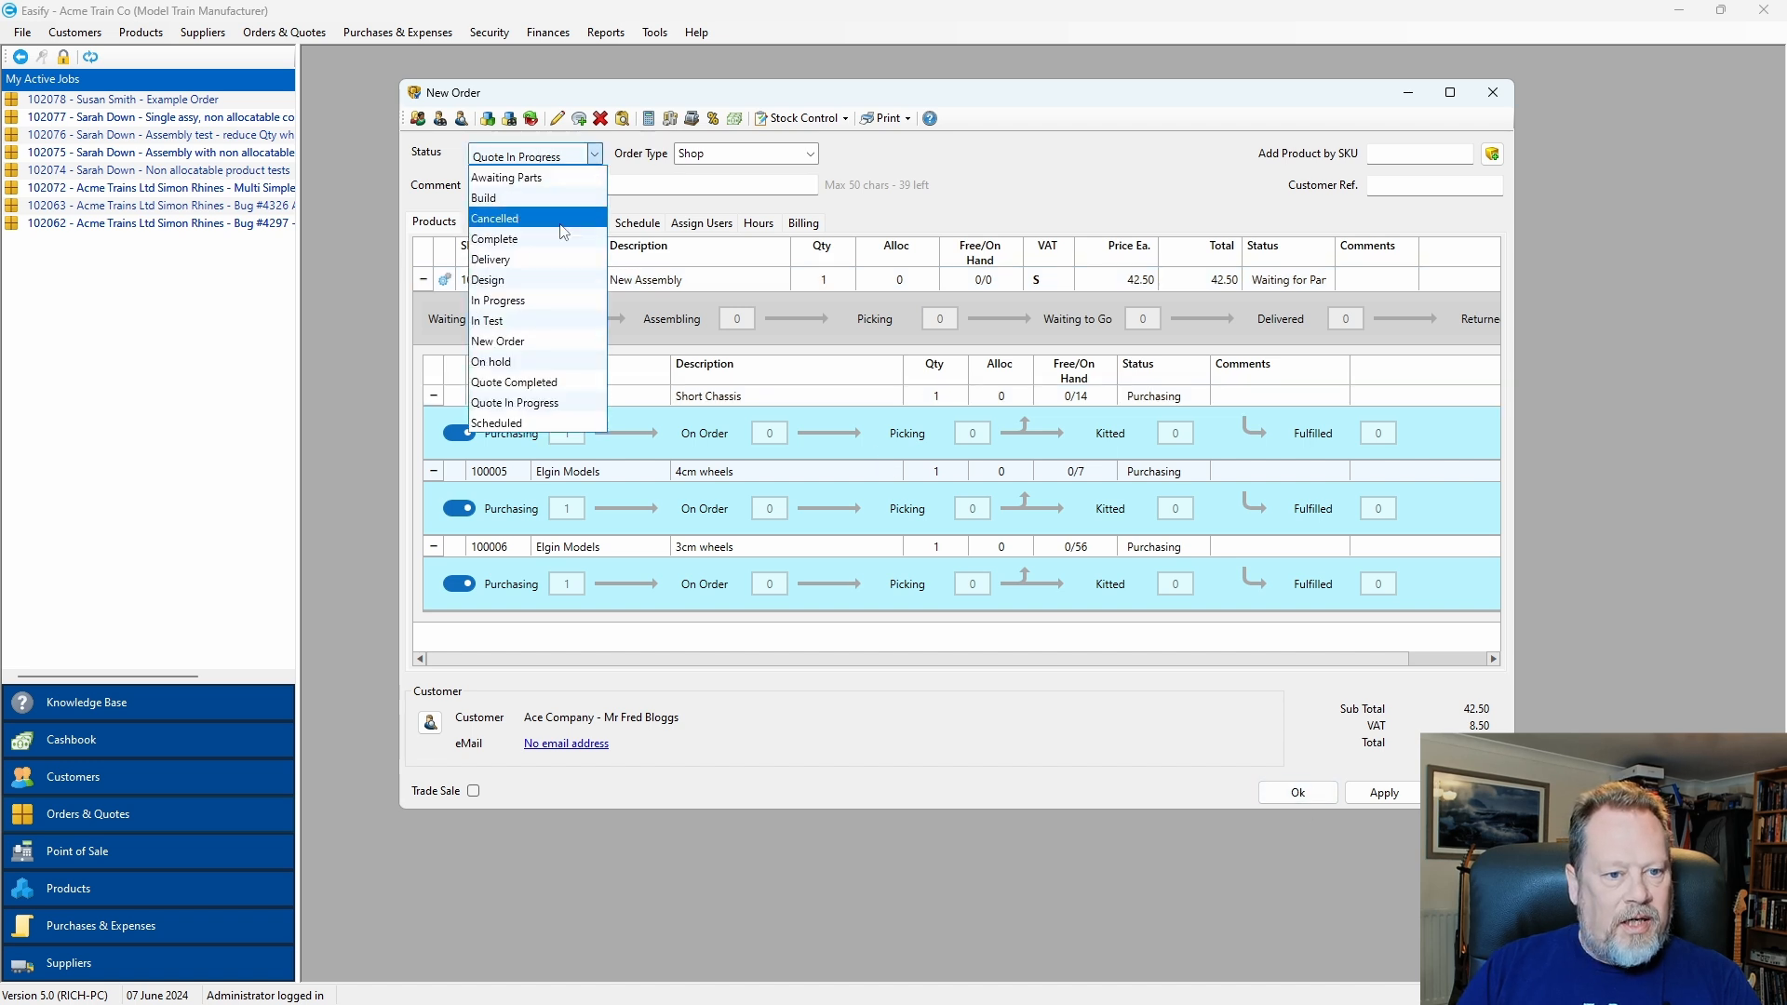
click(539, 296)
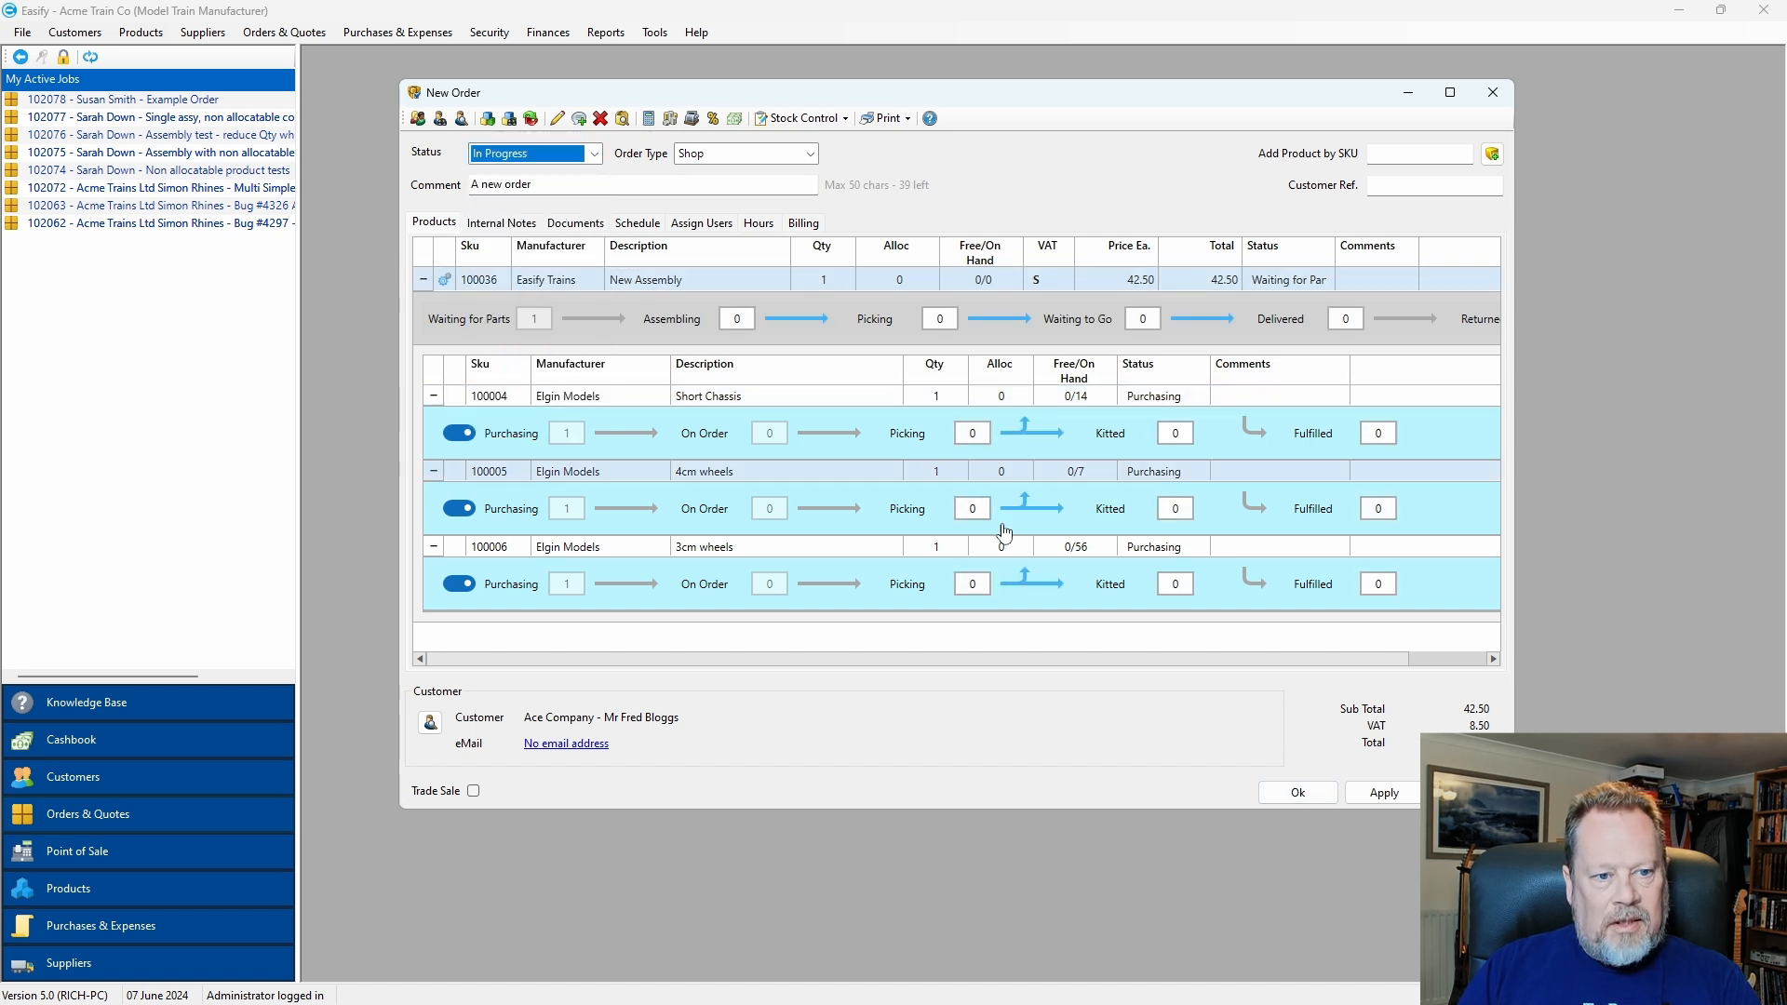
click(1299, 793)
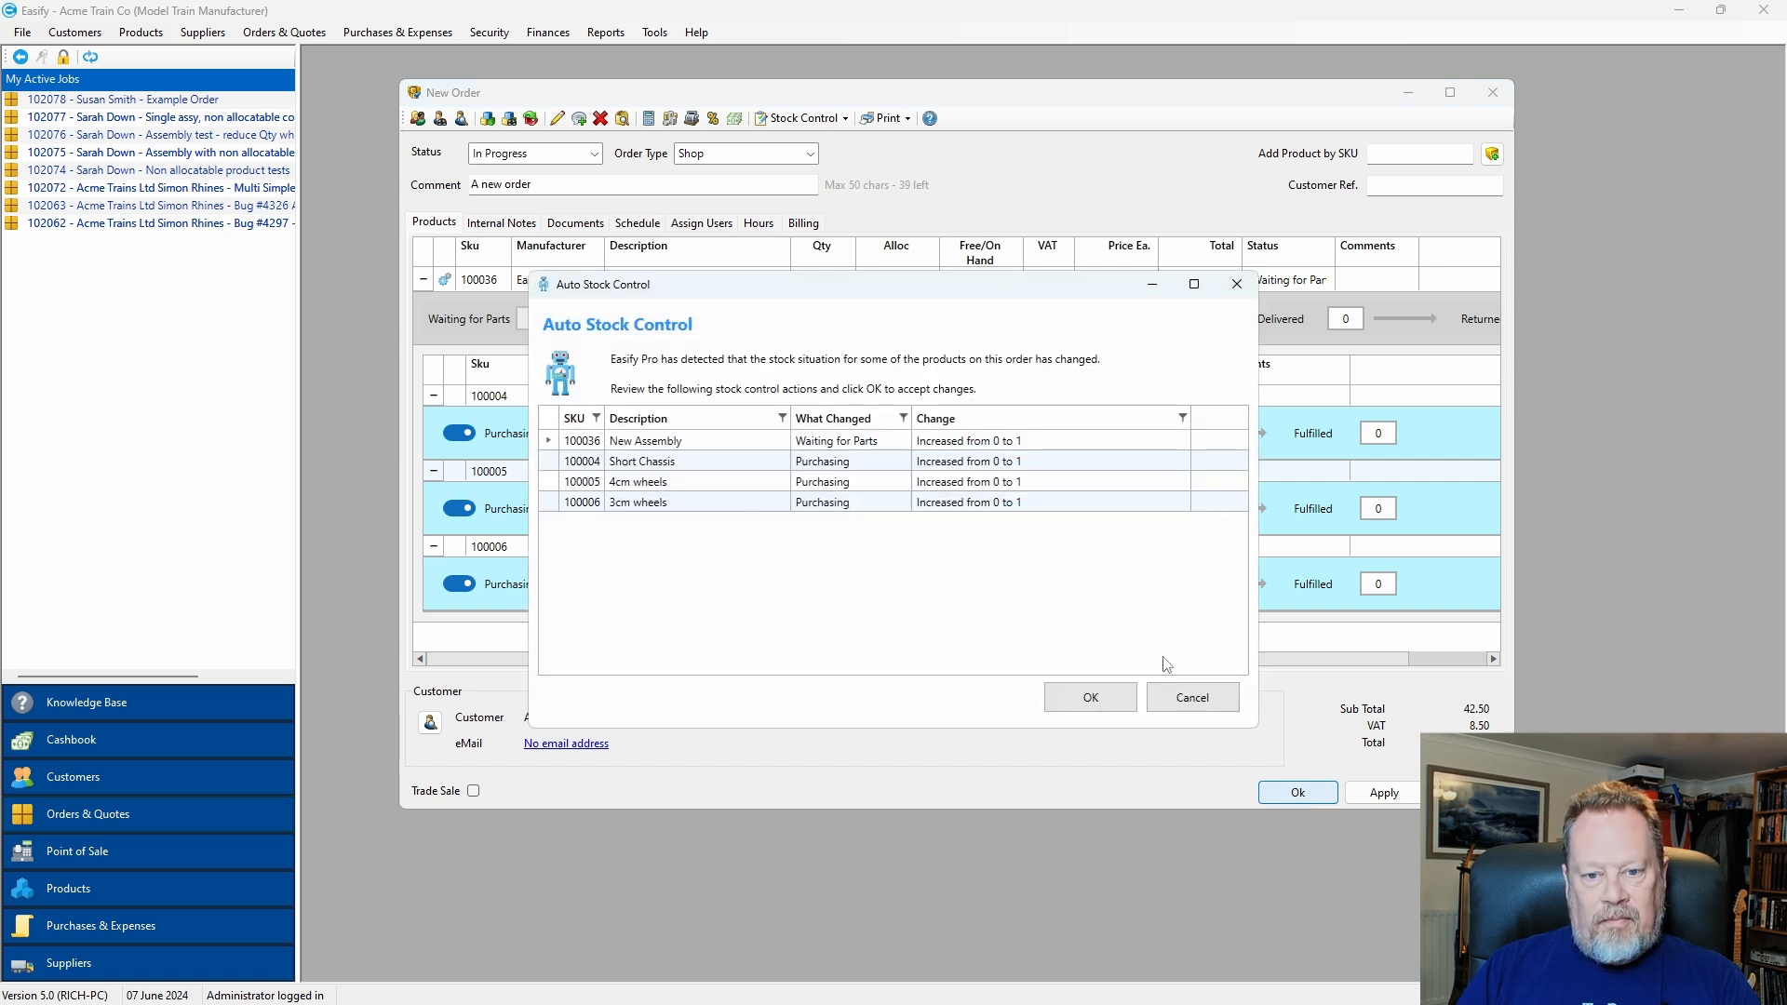
drag(857, 290, 863, 251)
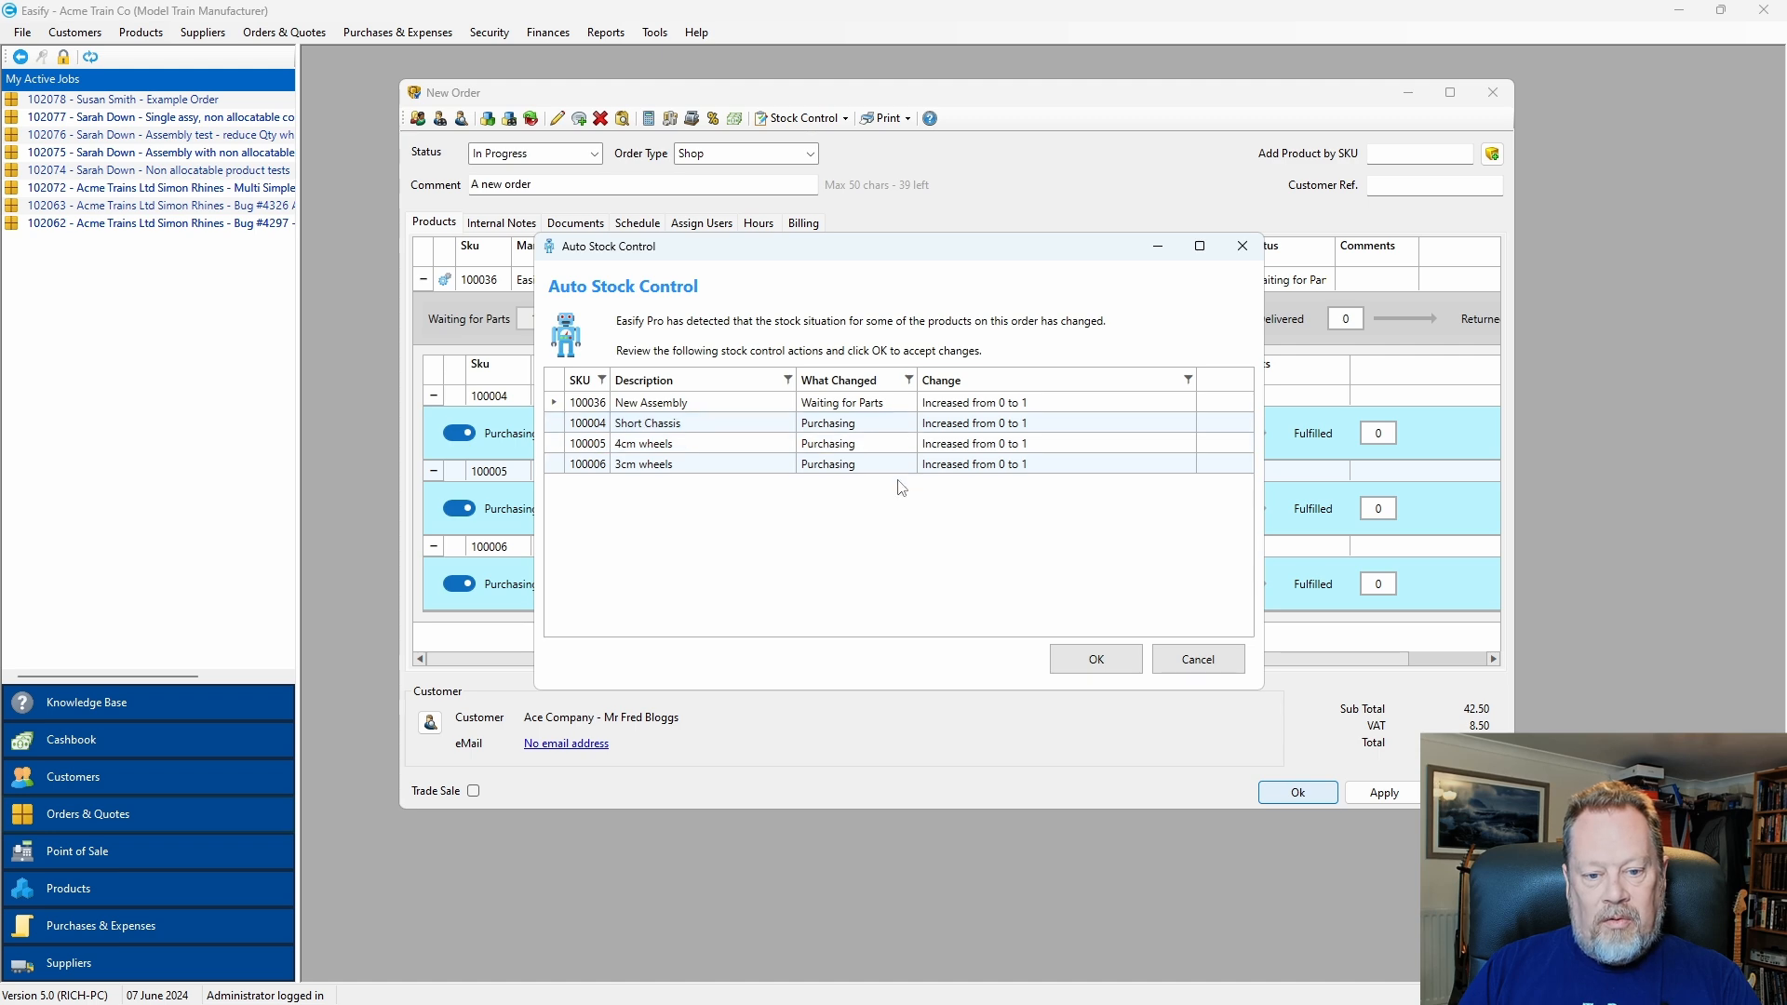
click(1099, 656)
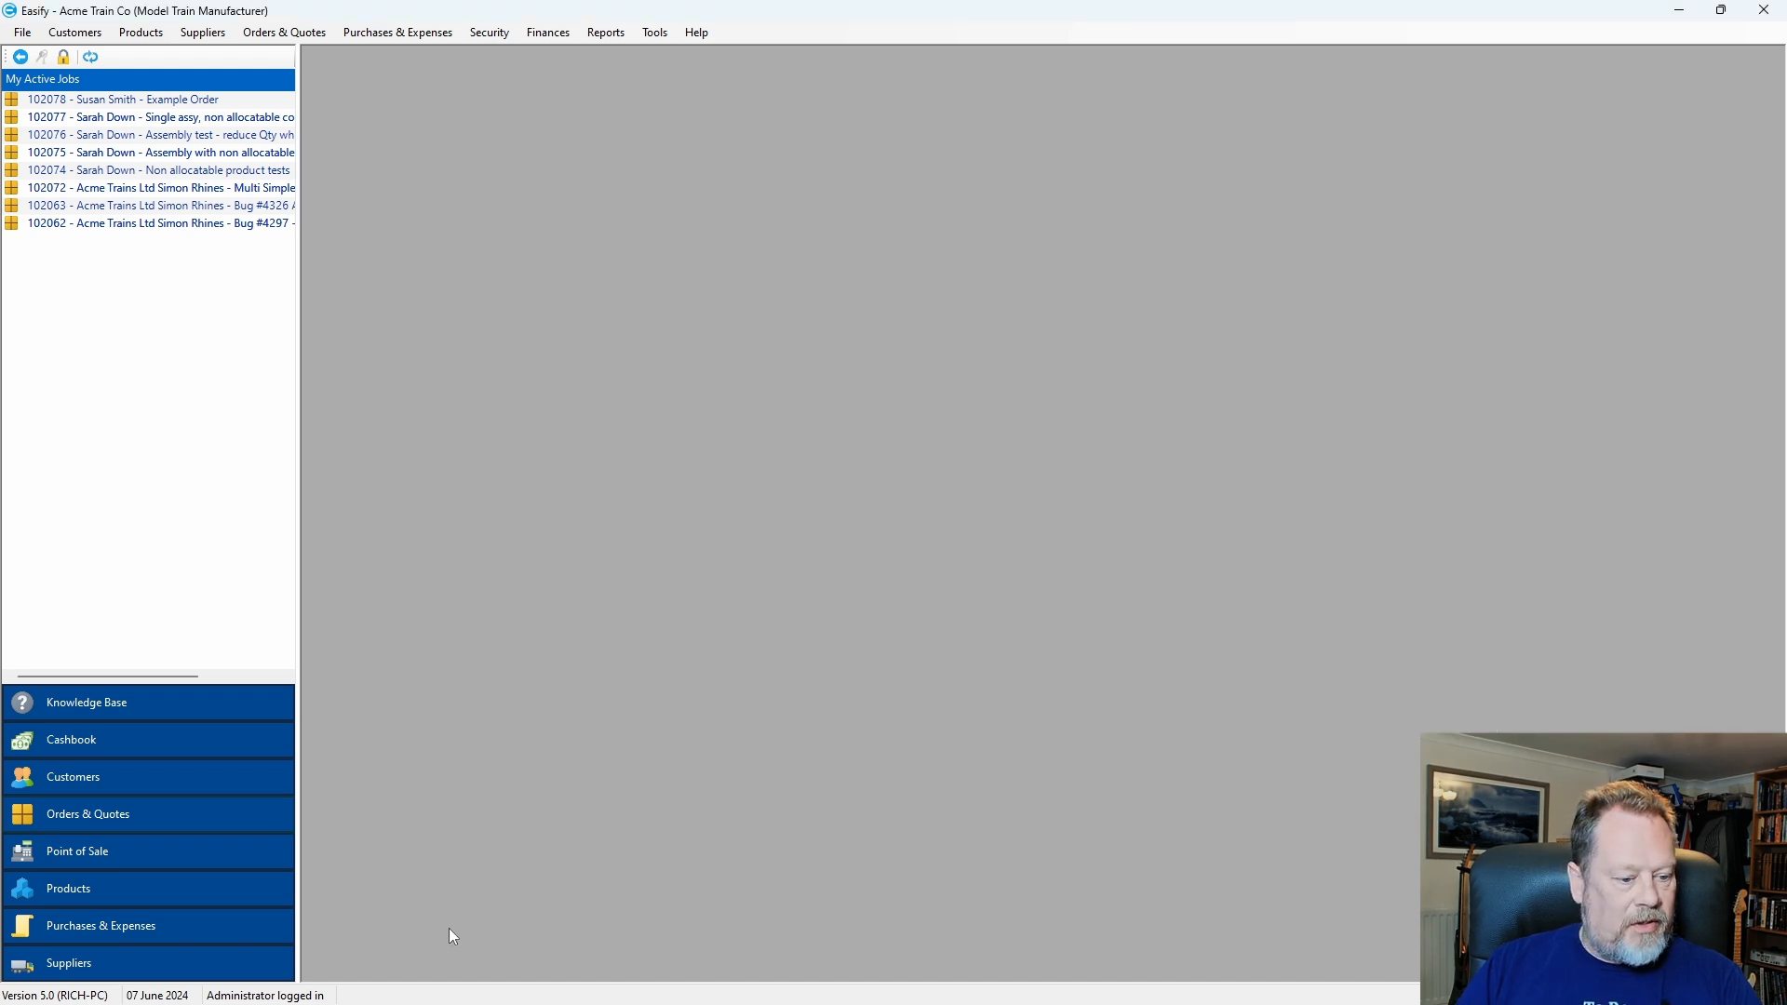
Open purchase 502019 and show which customer order needs the Short Chassis.
click(118, 934)
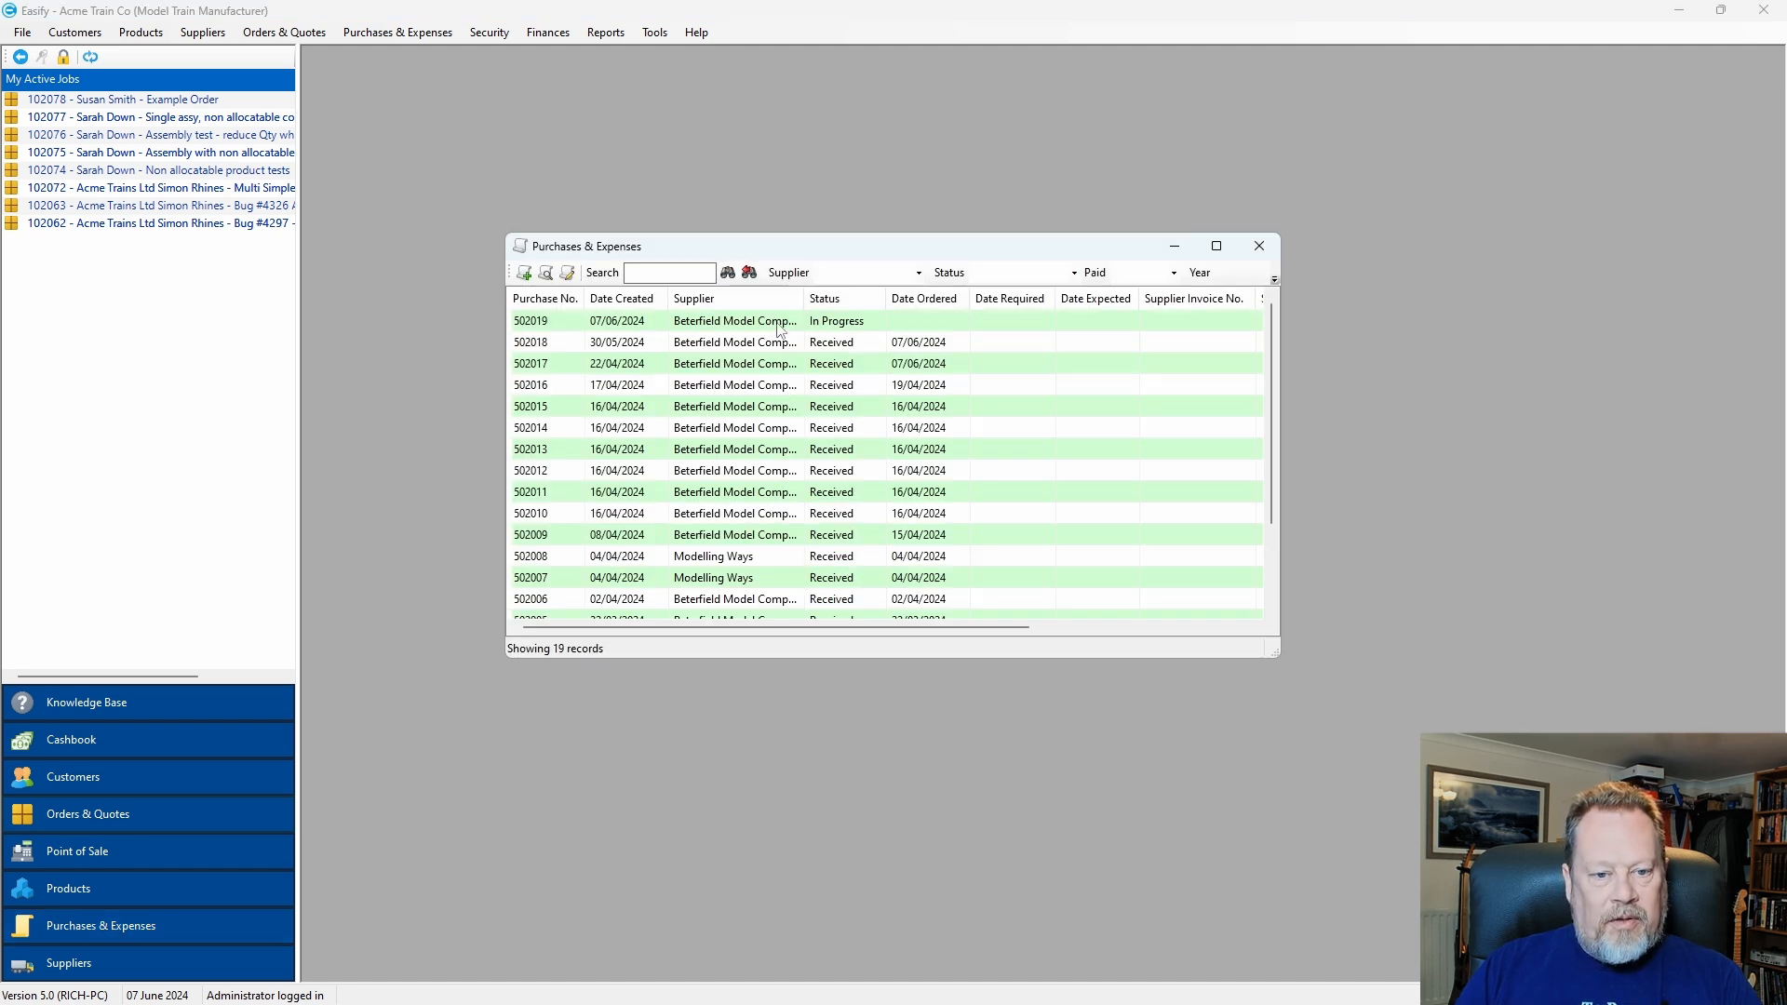
double_click(780, 323)
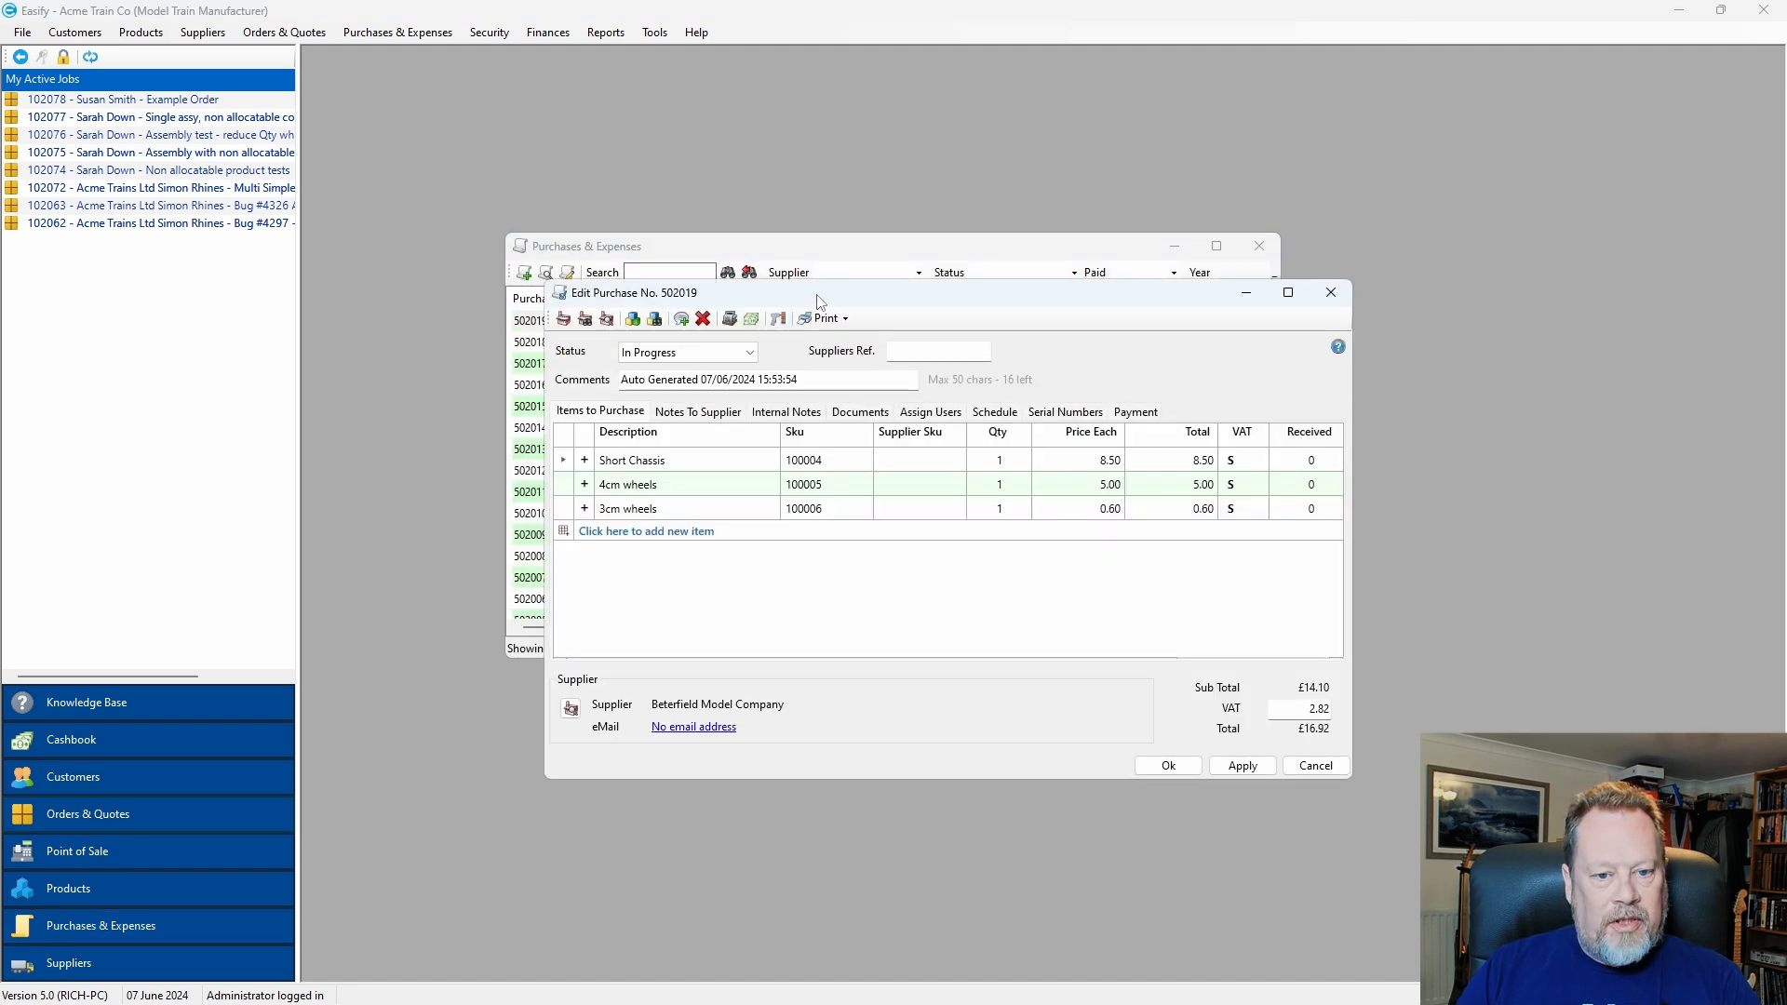
click(463, 457)
click(461, 464)
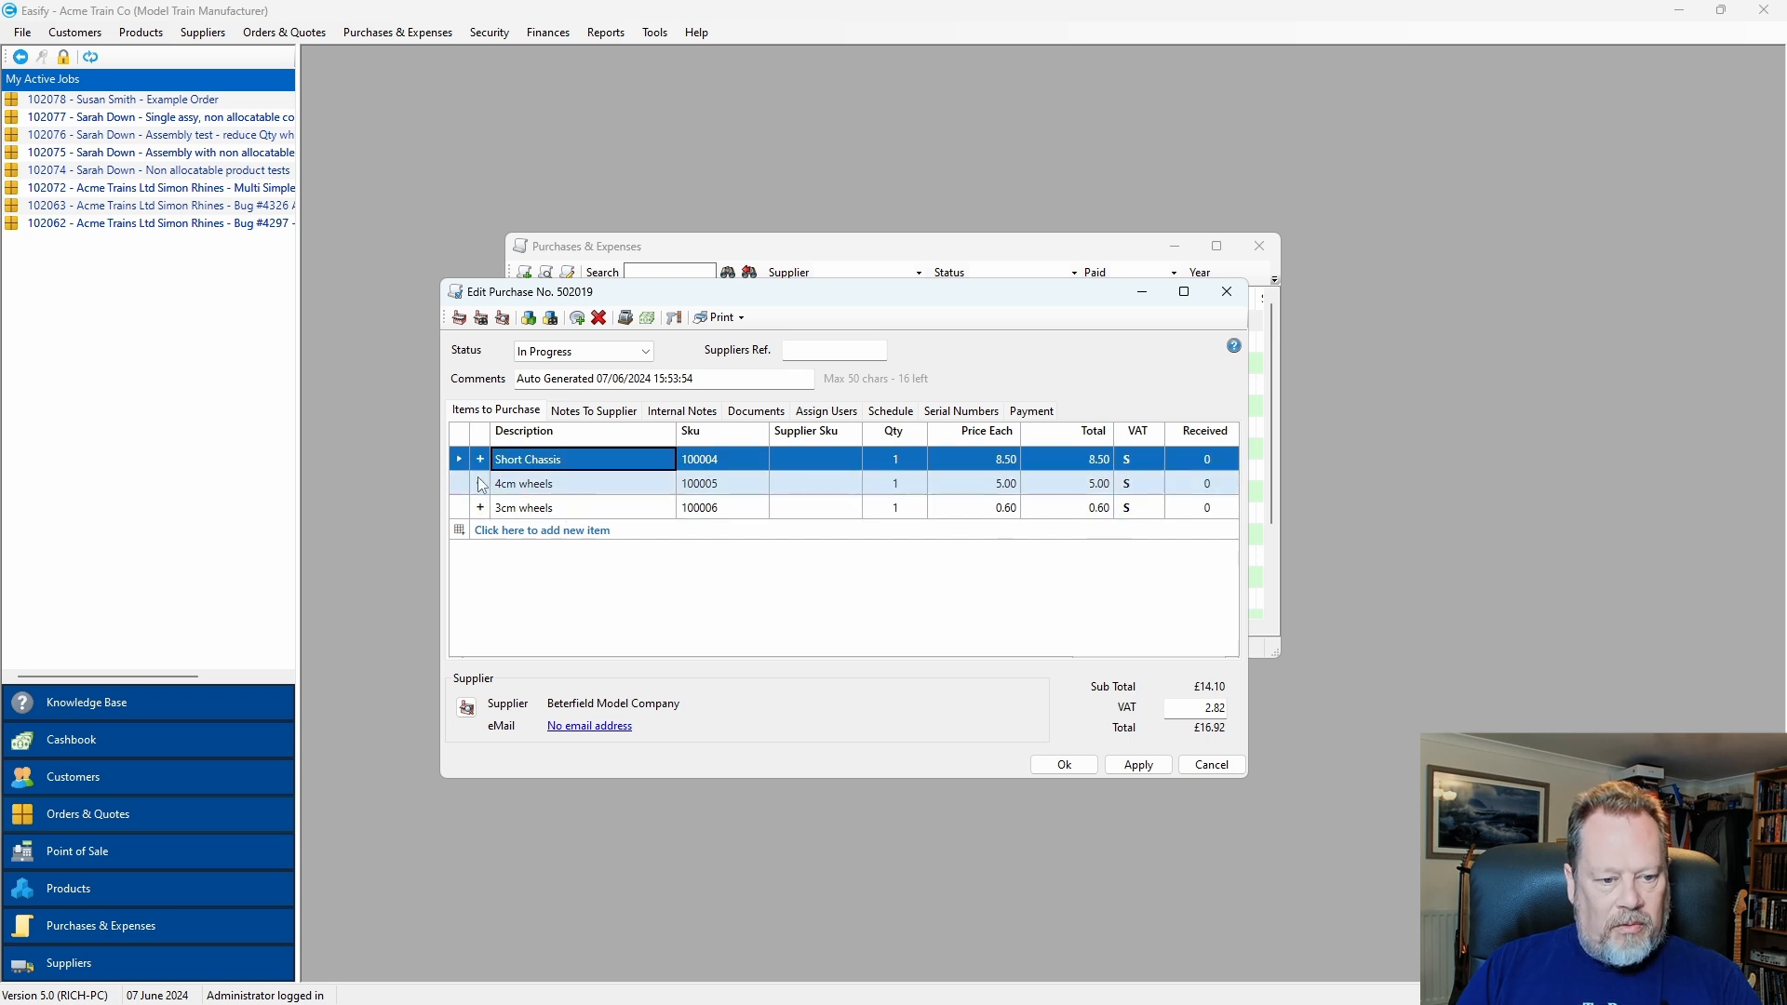
click(481, 459)
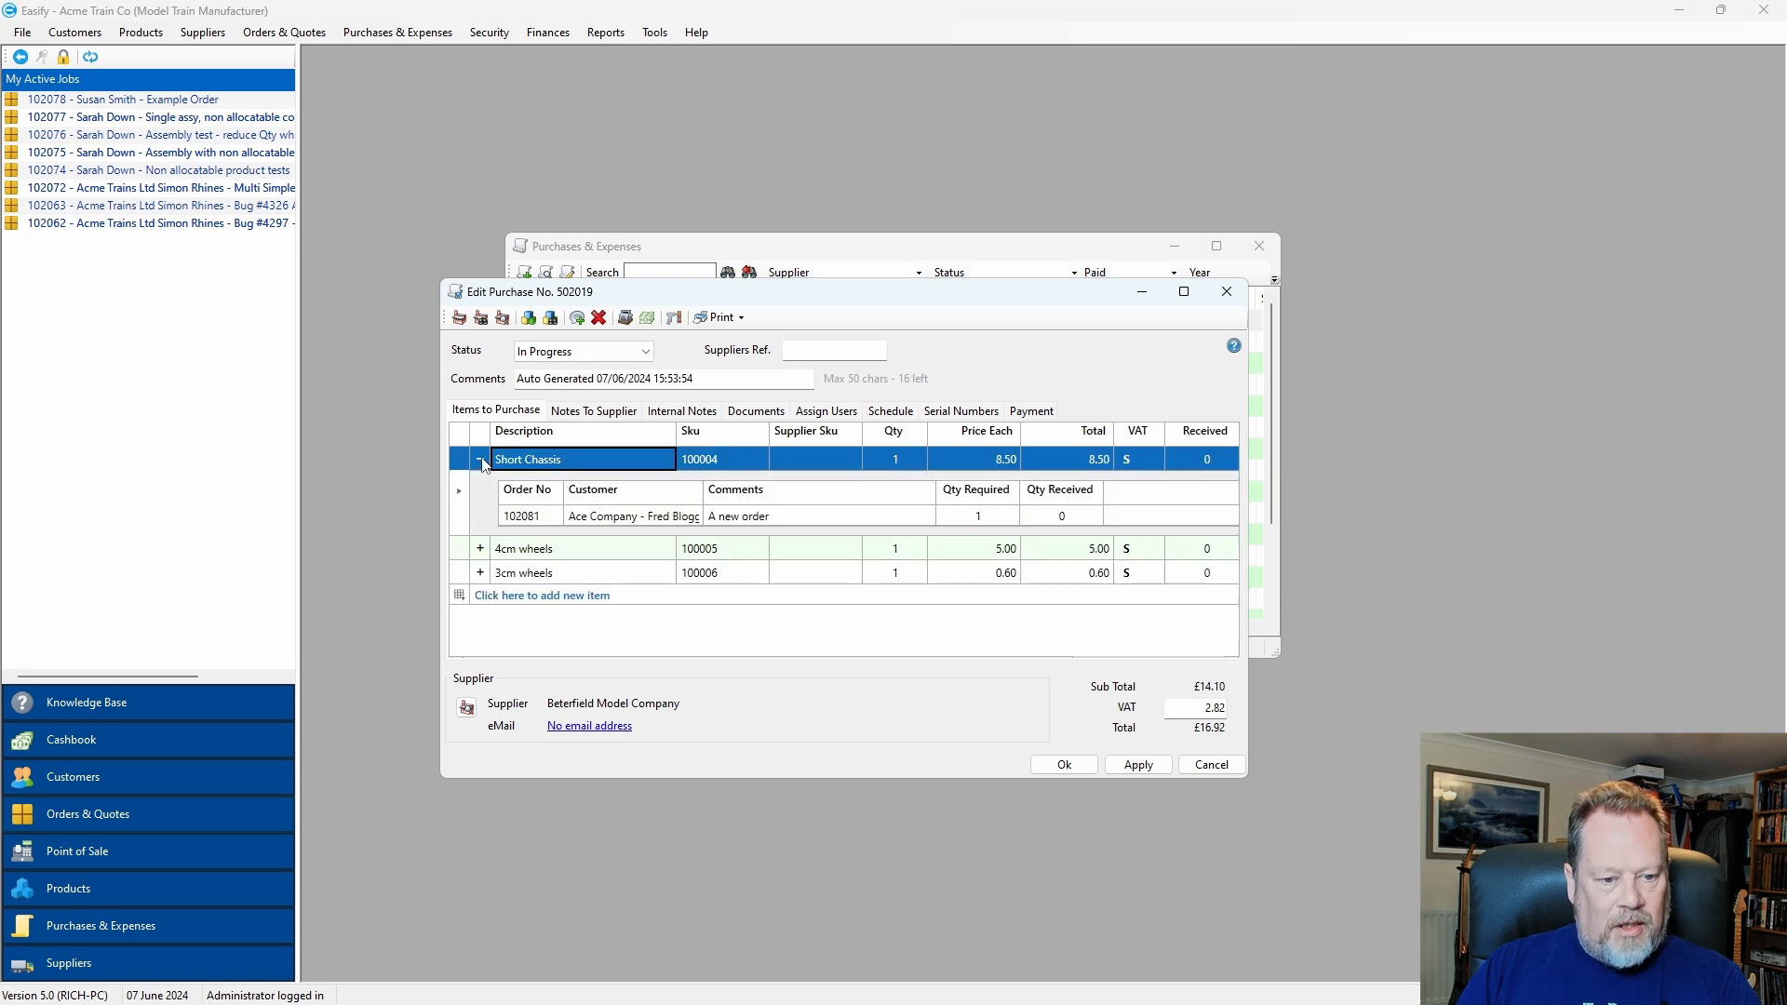
Show the customer orders for the 4cm and 3cm wheels, widening the window and Description column.
click(480, 548)
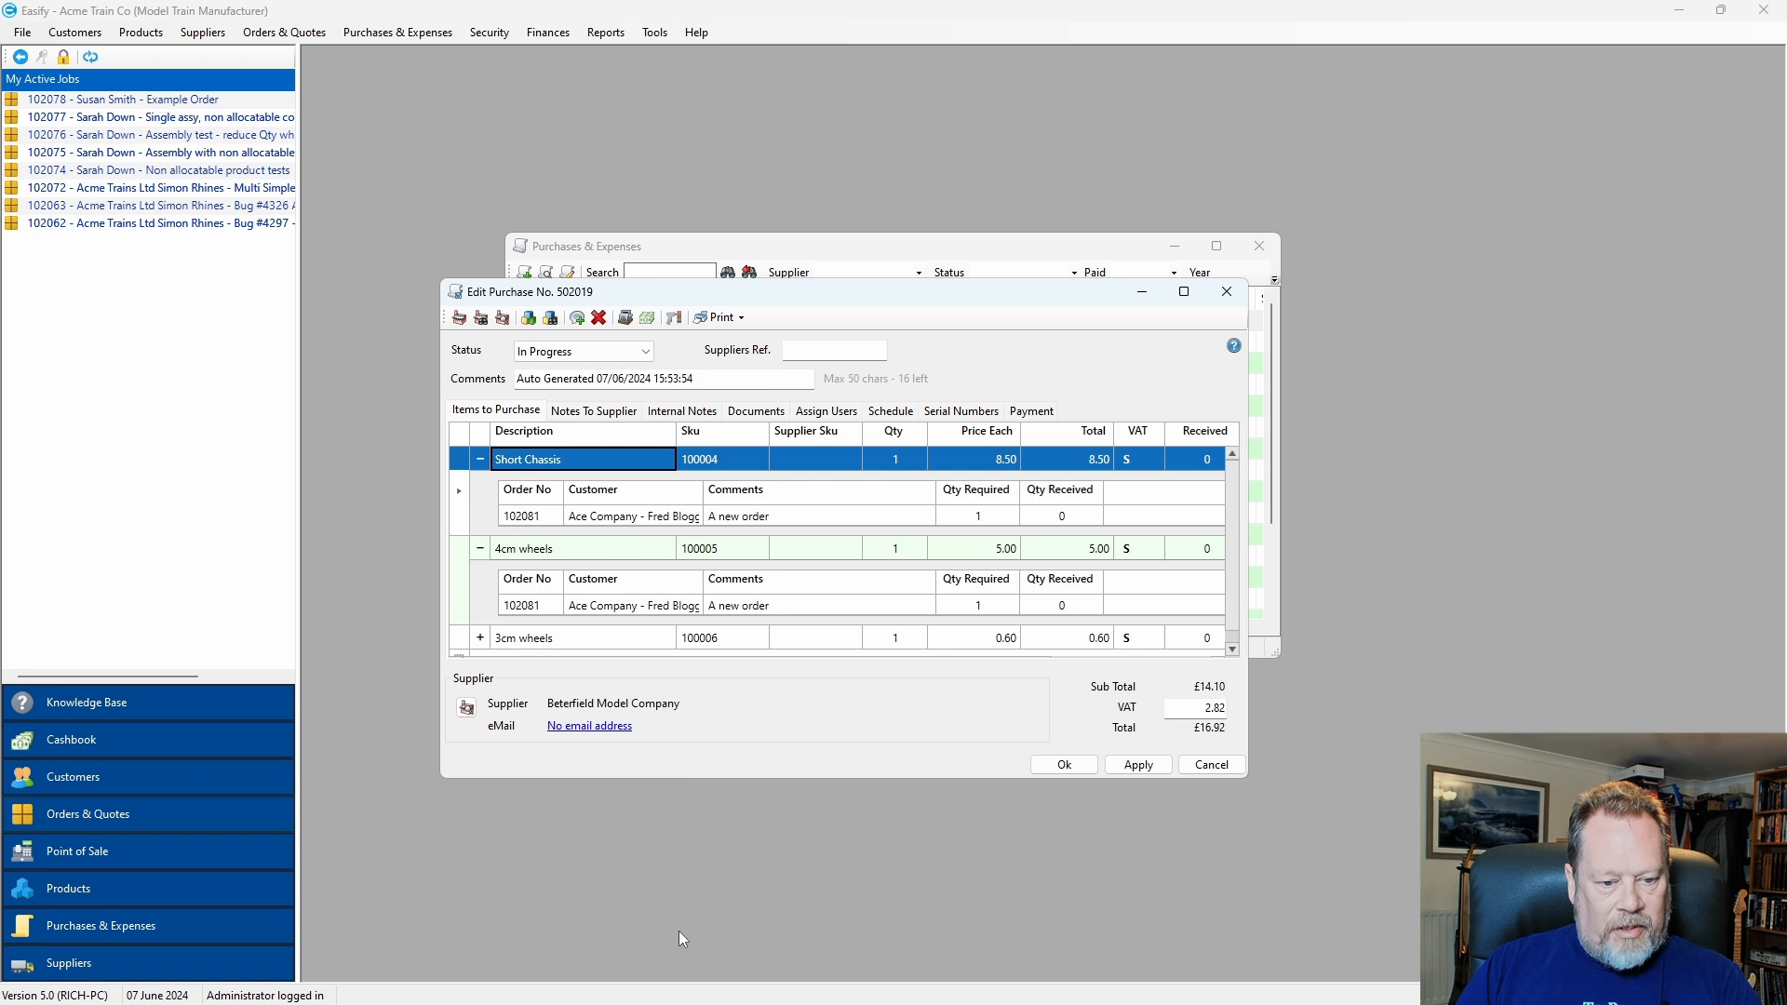
drag(717, 780, 708, 909)
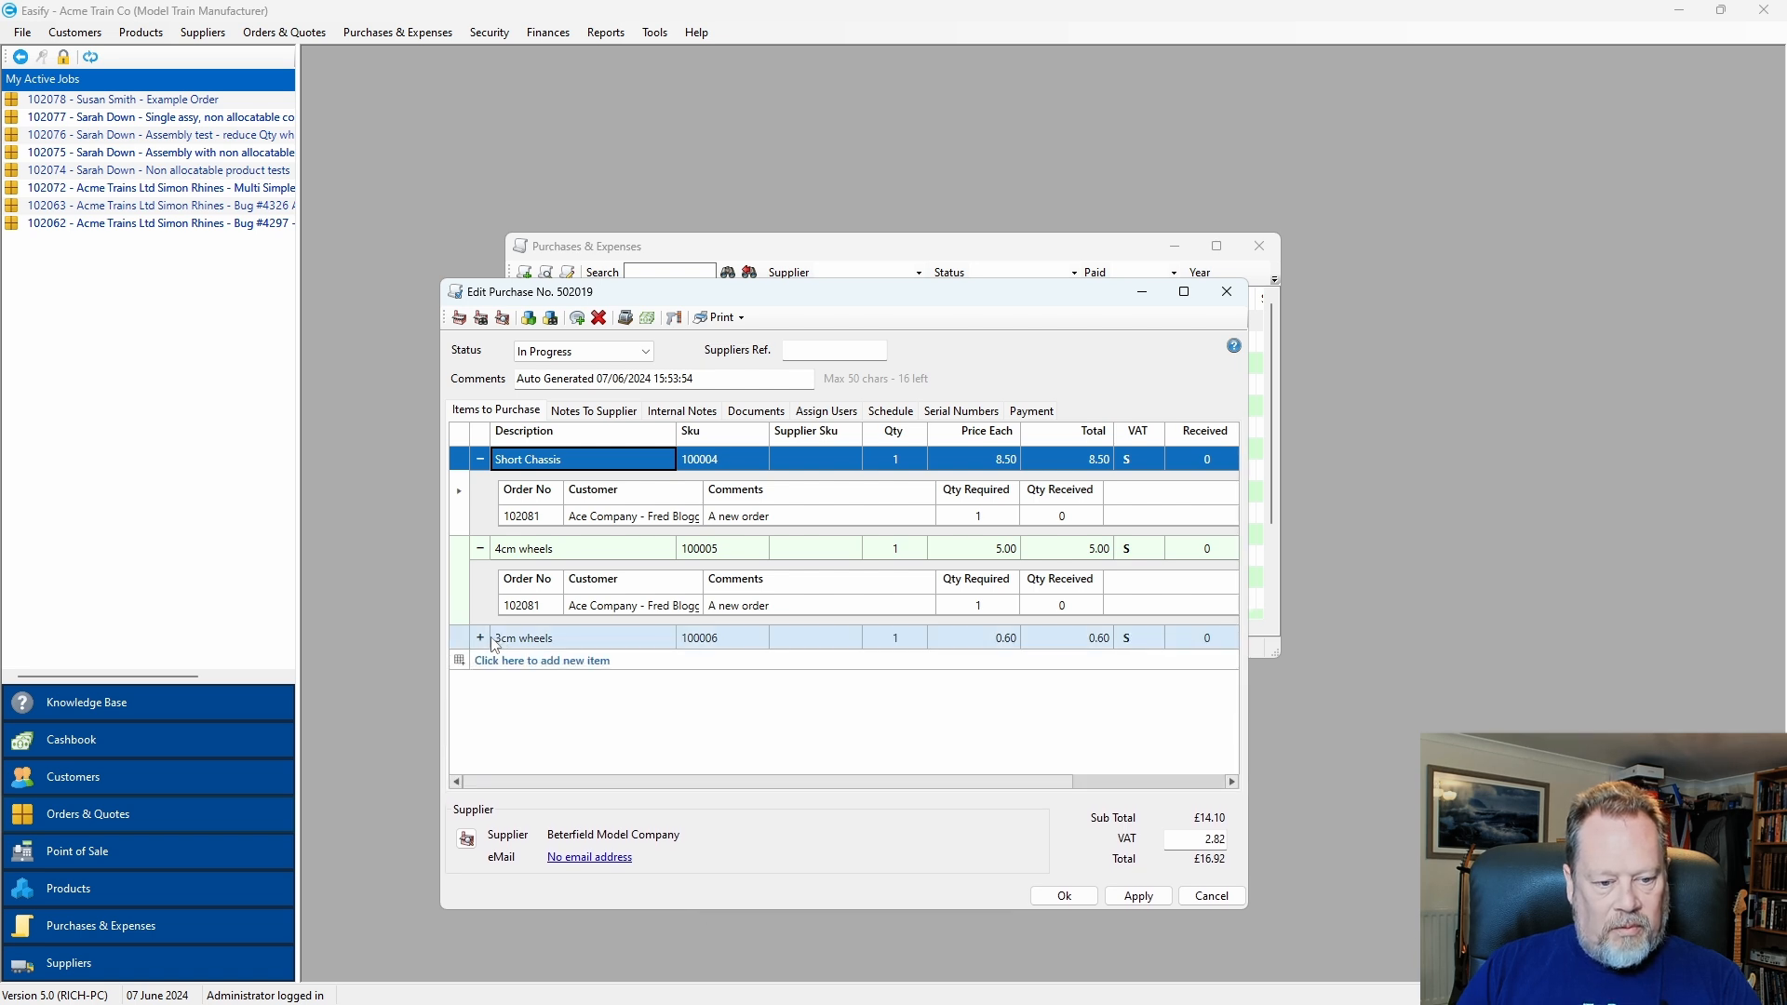
click(480, 637)
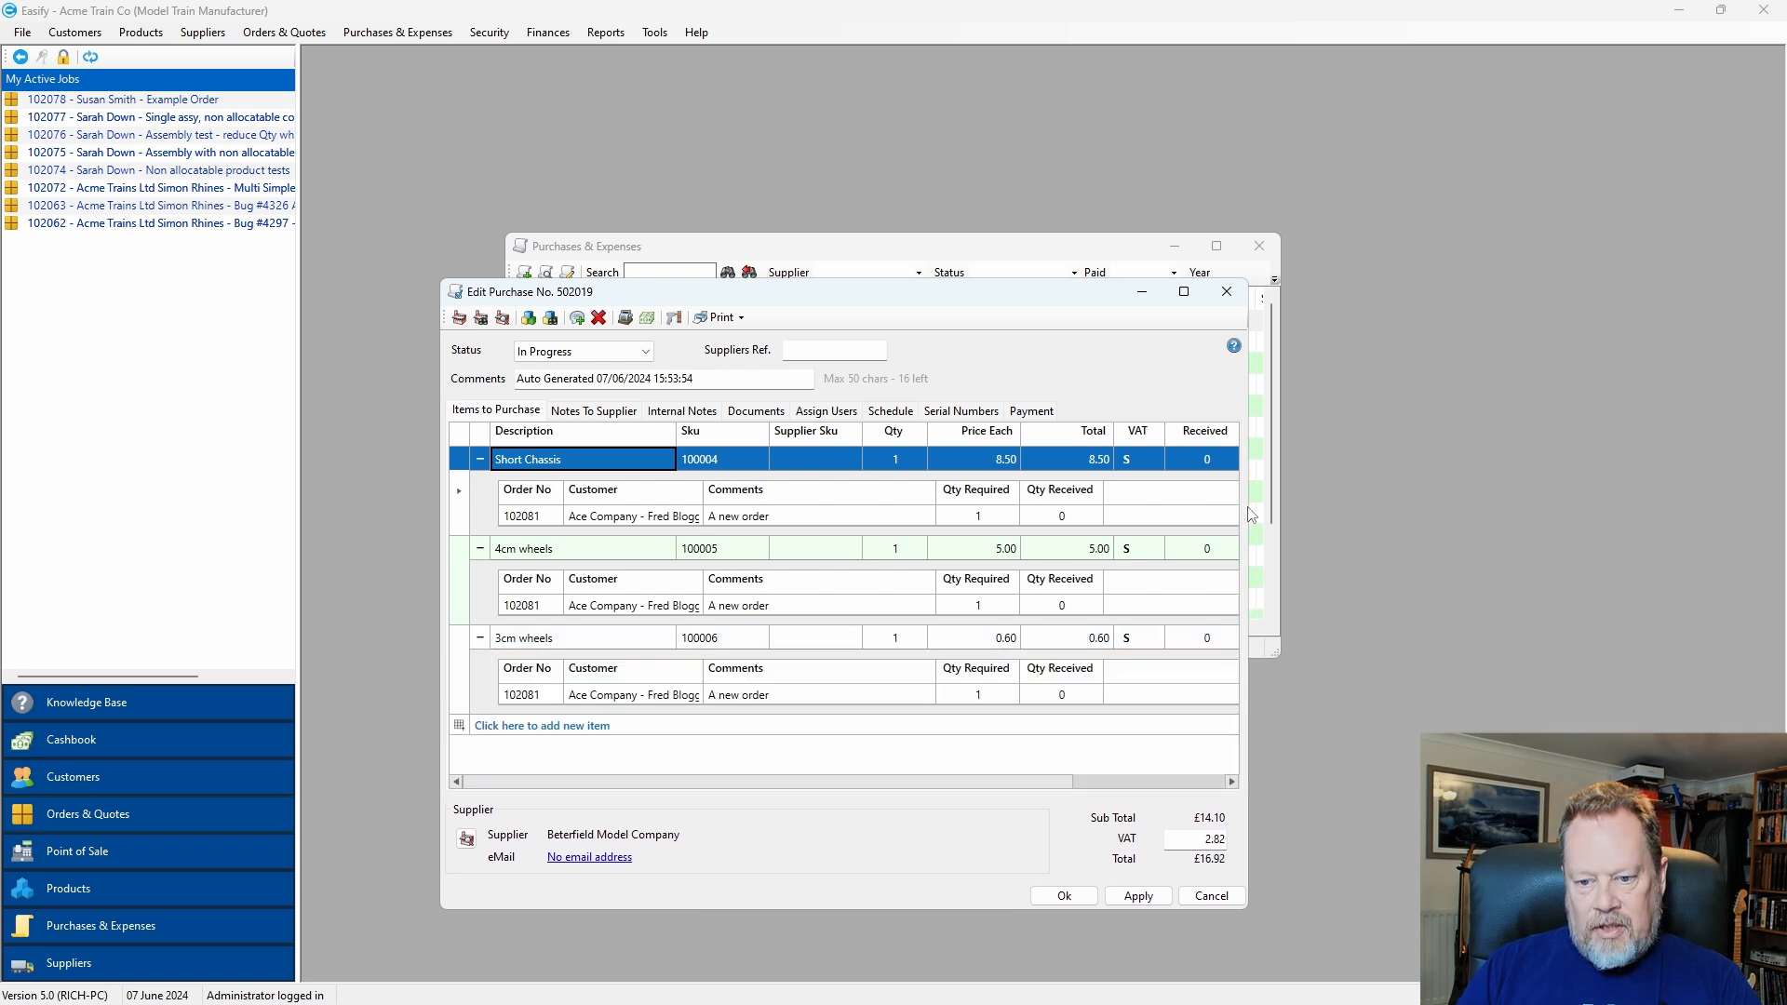
drag(1251, 515, 1395, 518)
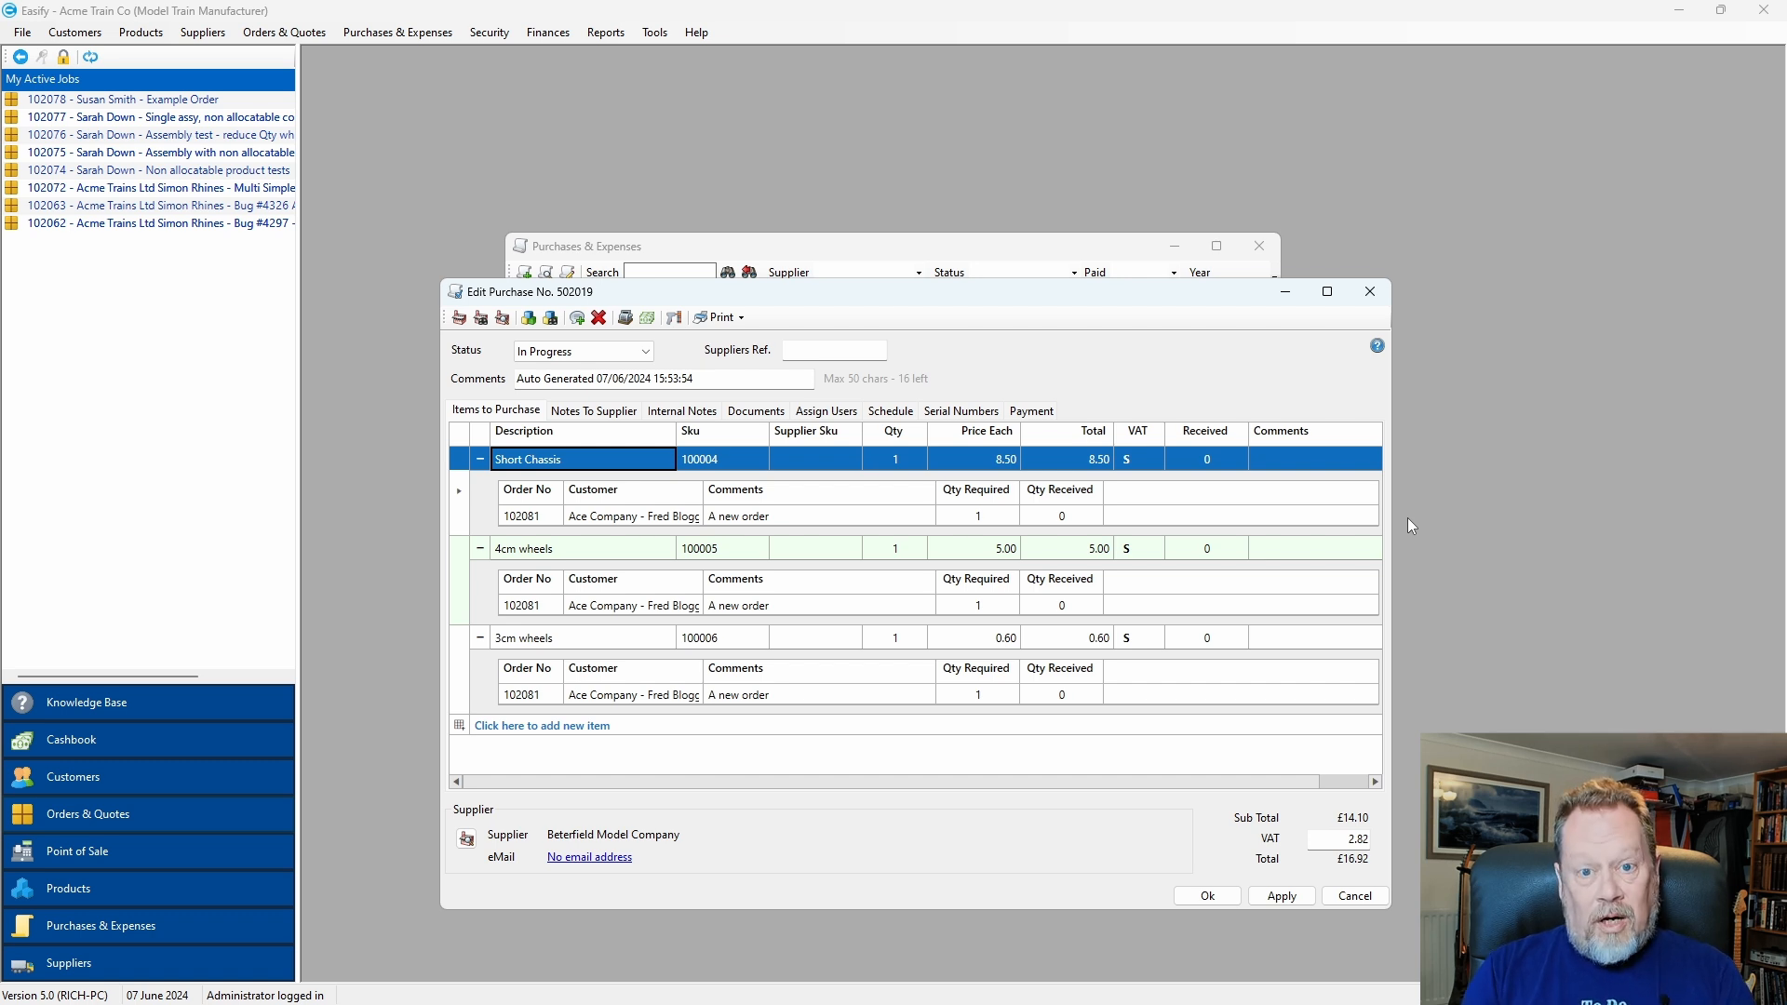
drag(676, 430, 708, 431)
drag(751, 299, 748, 257)
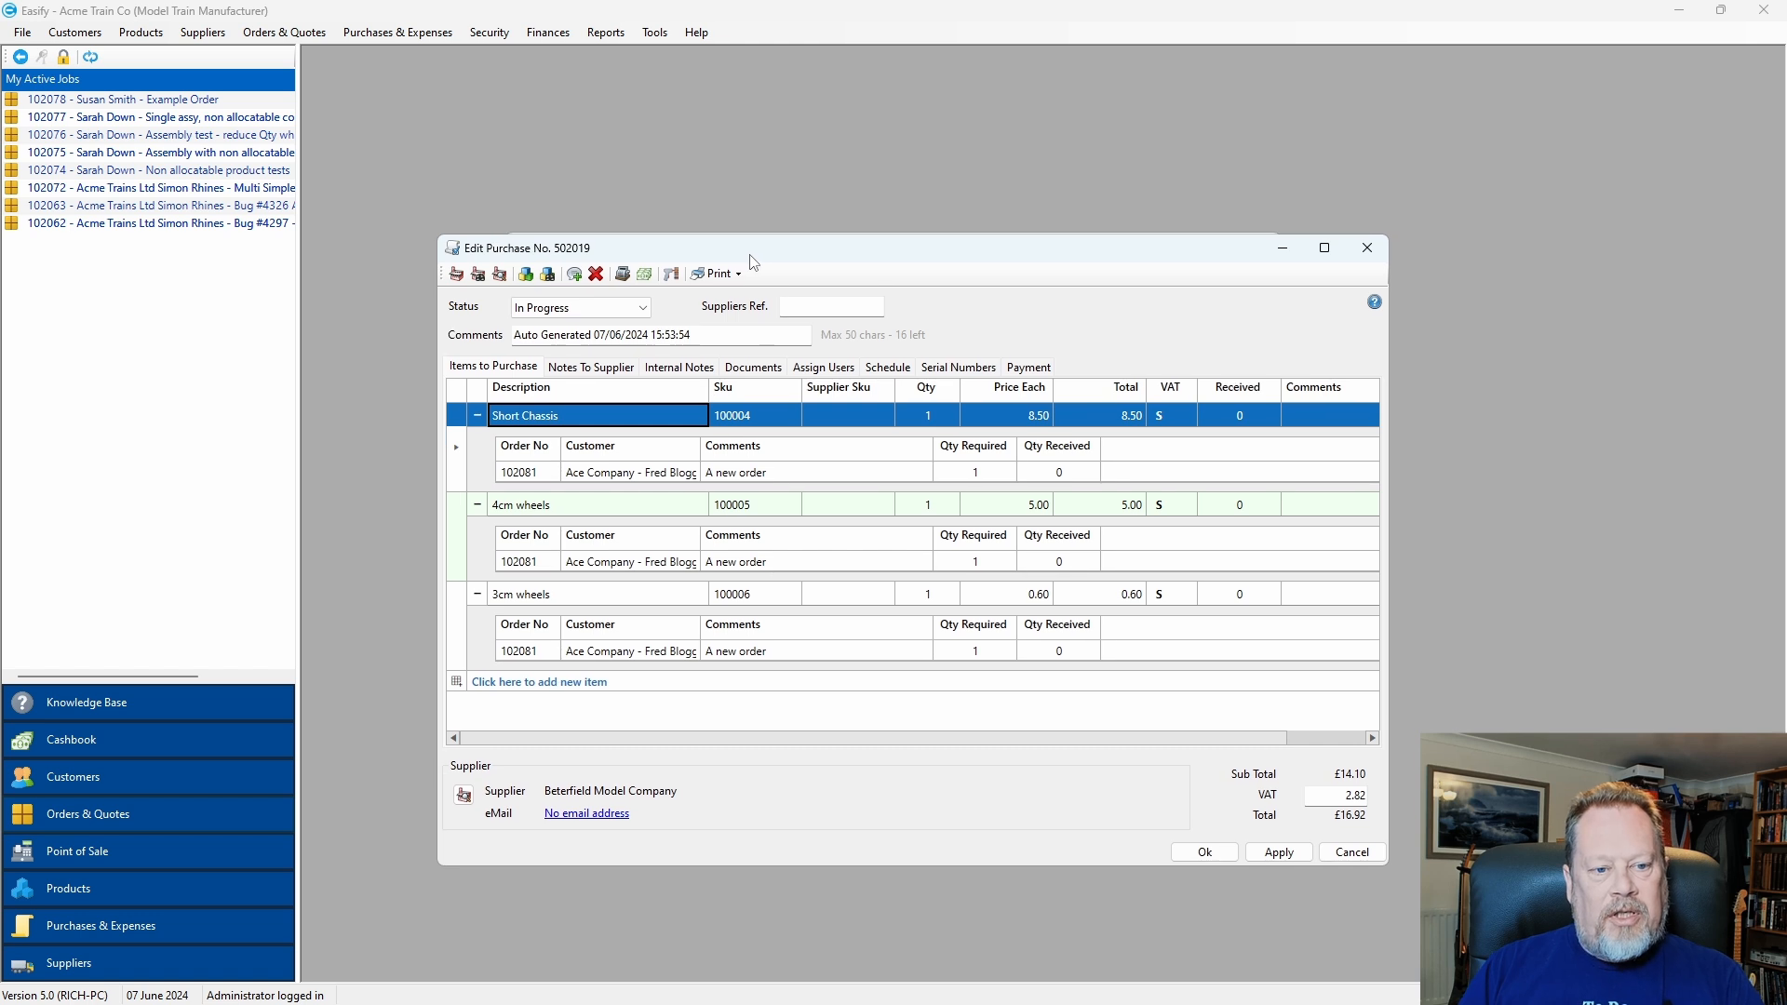
Mark purchase 502019 as Received, save it, and switch to the Orders & Quotes list.
click(642, 308)
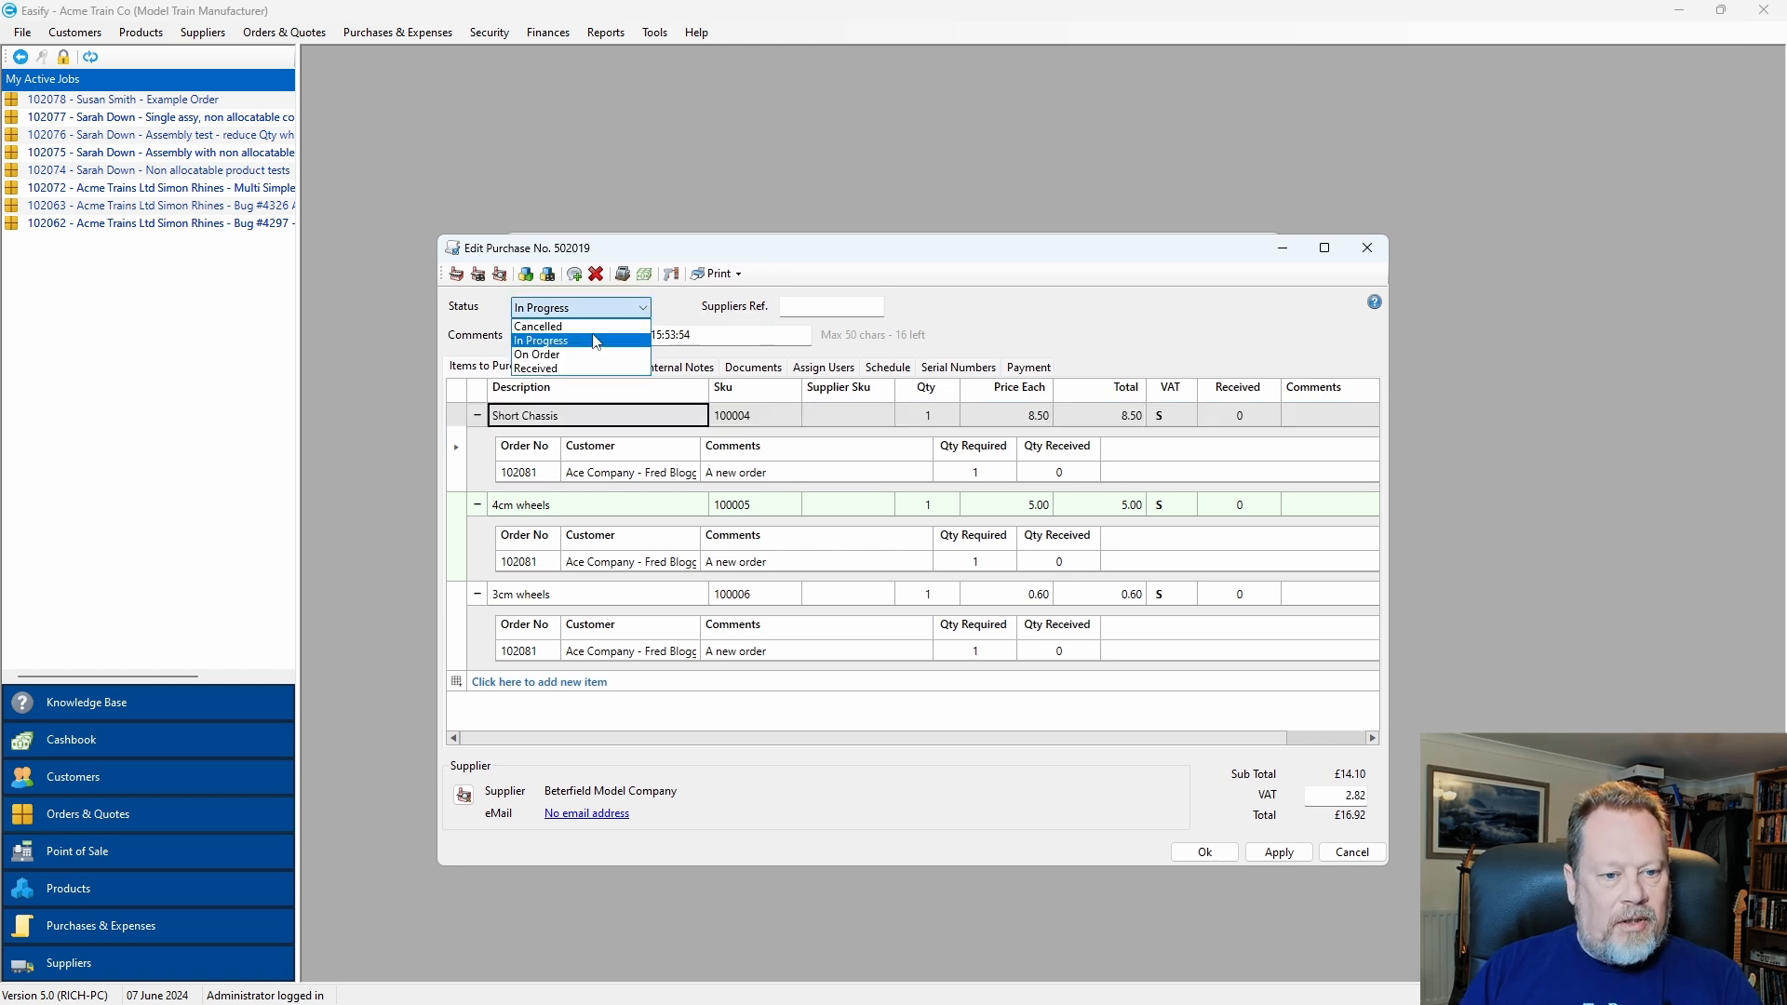
click(583, 369)
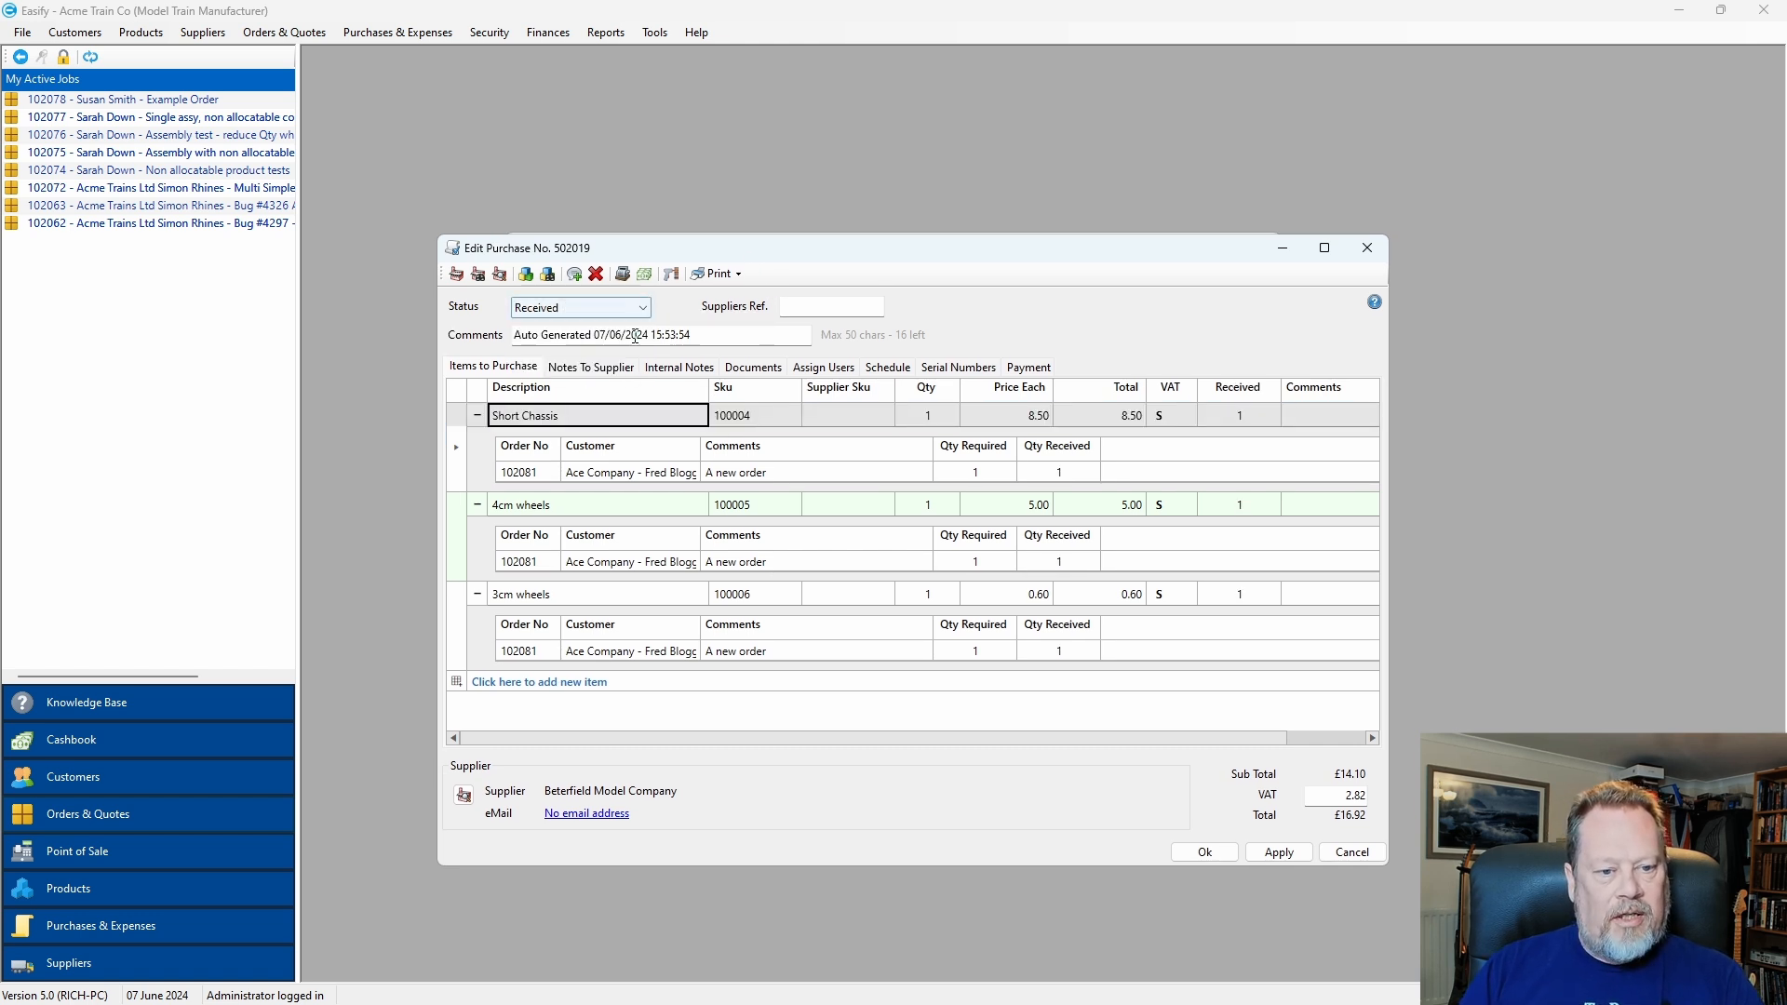
click(1206, 853)
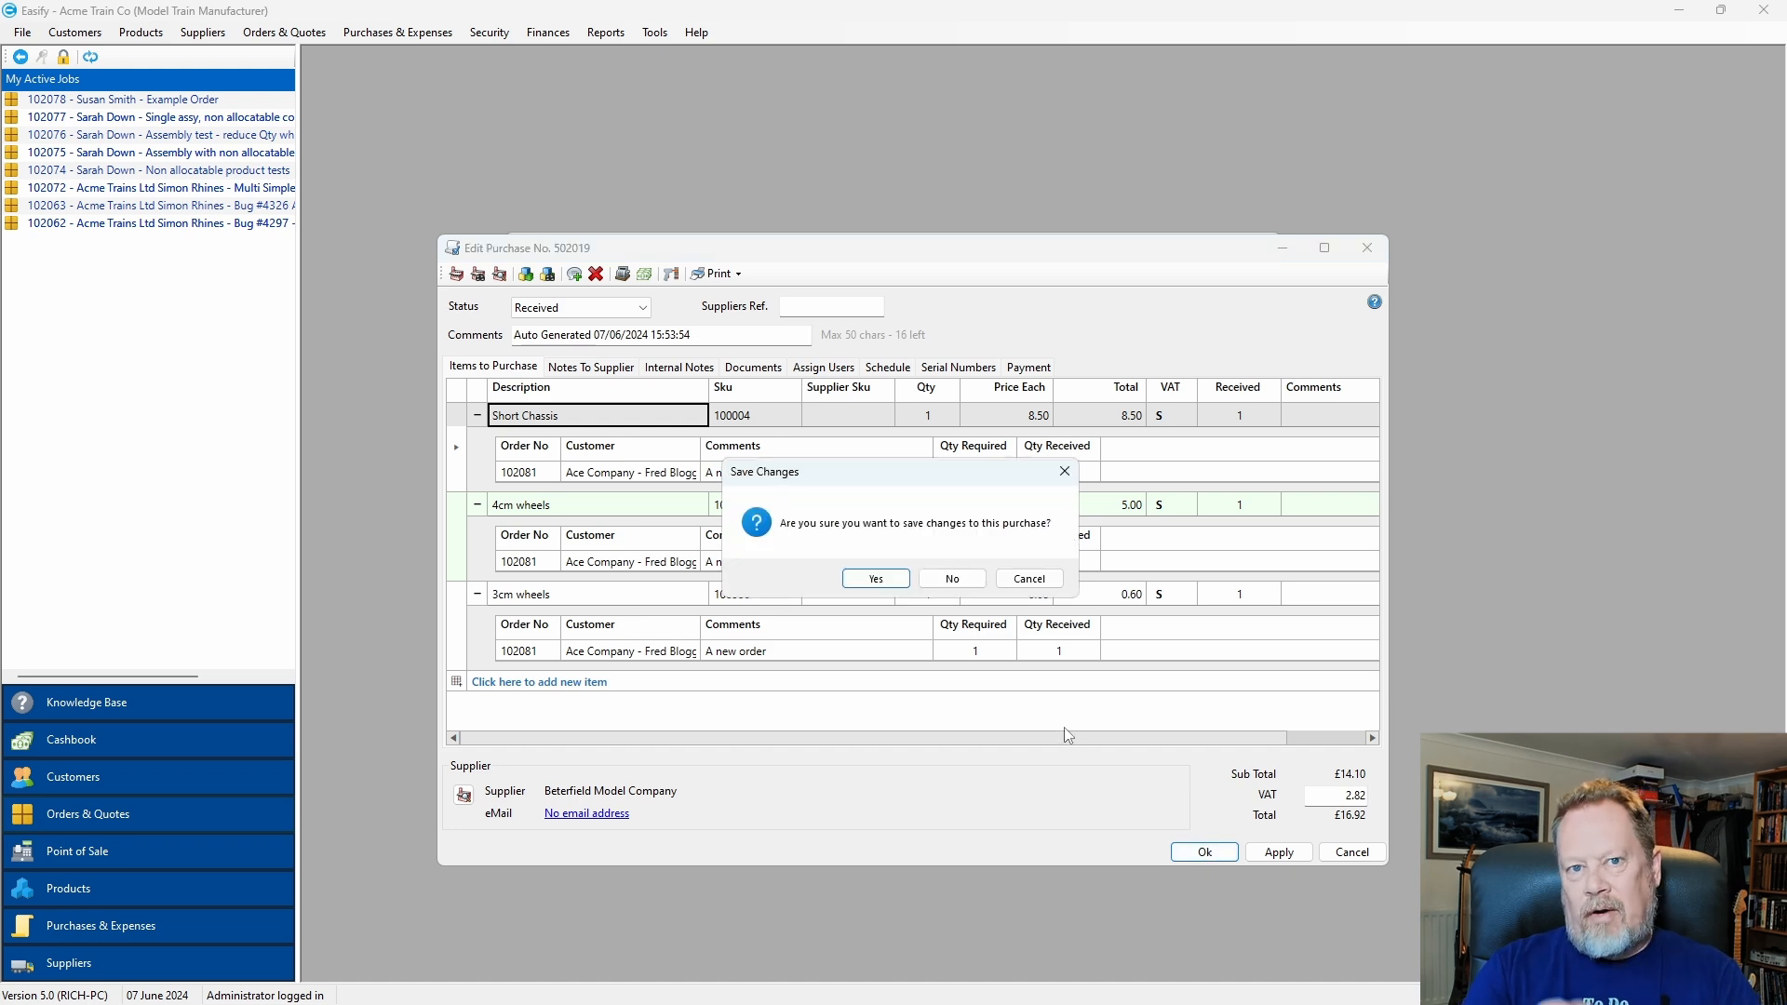
click(879, 580)
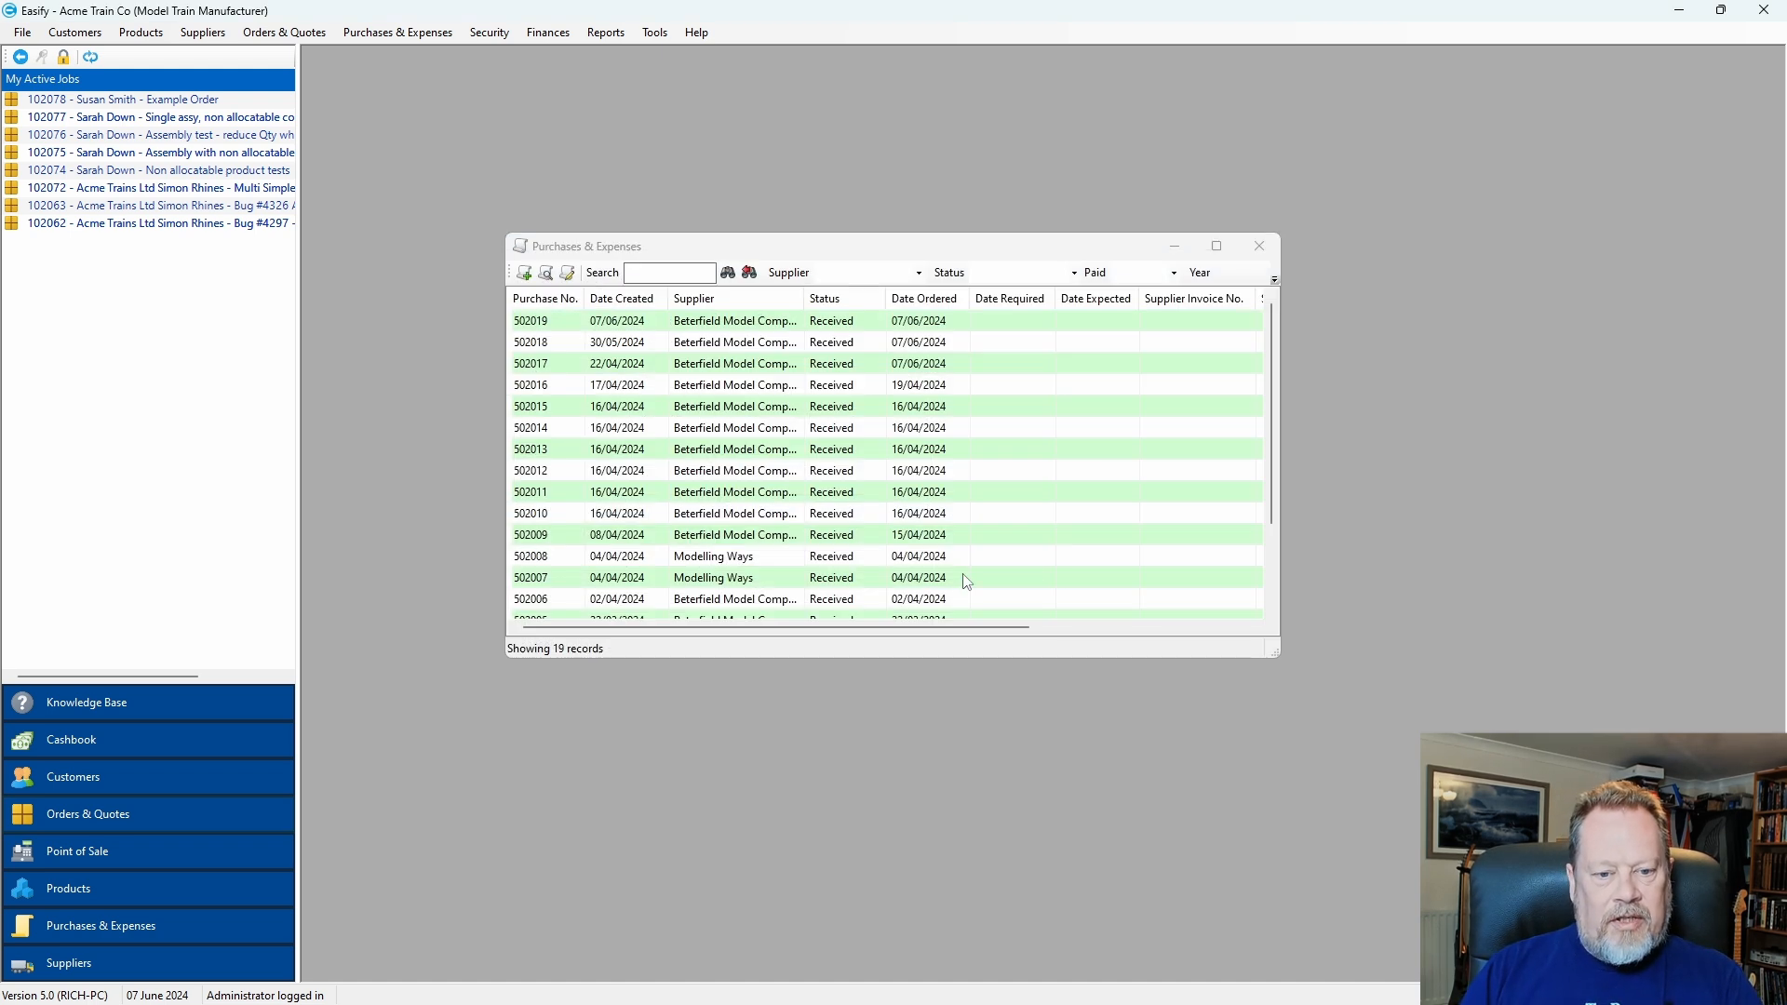
click(1259, 246)
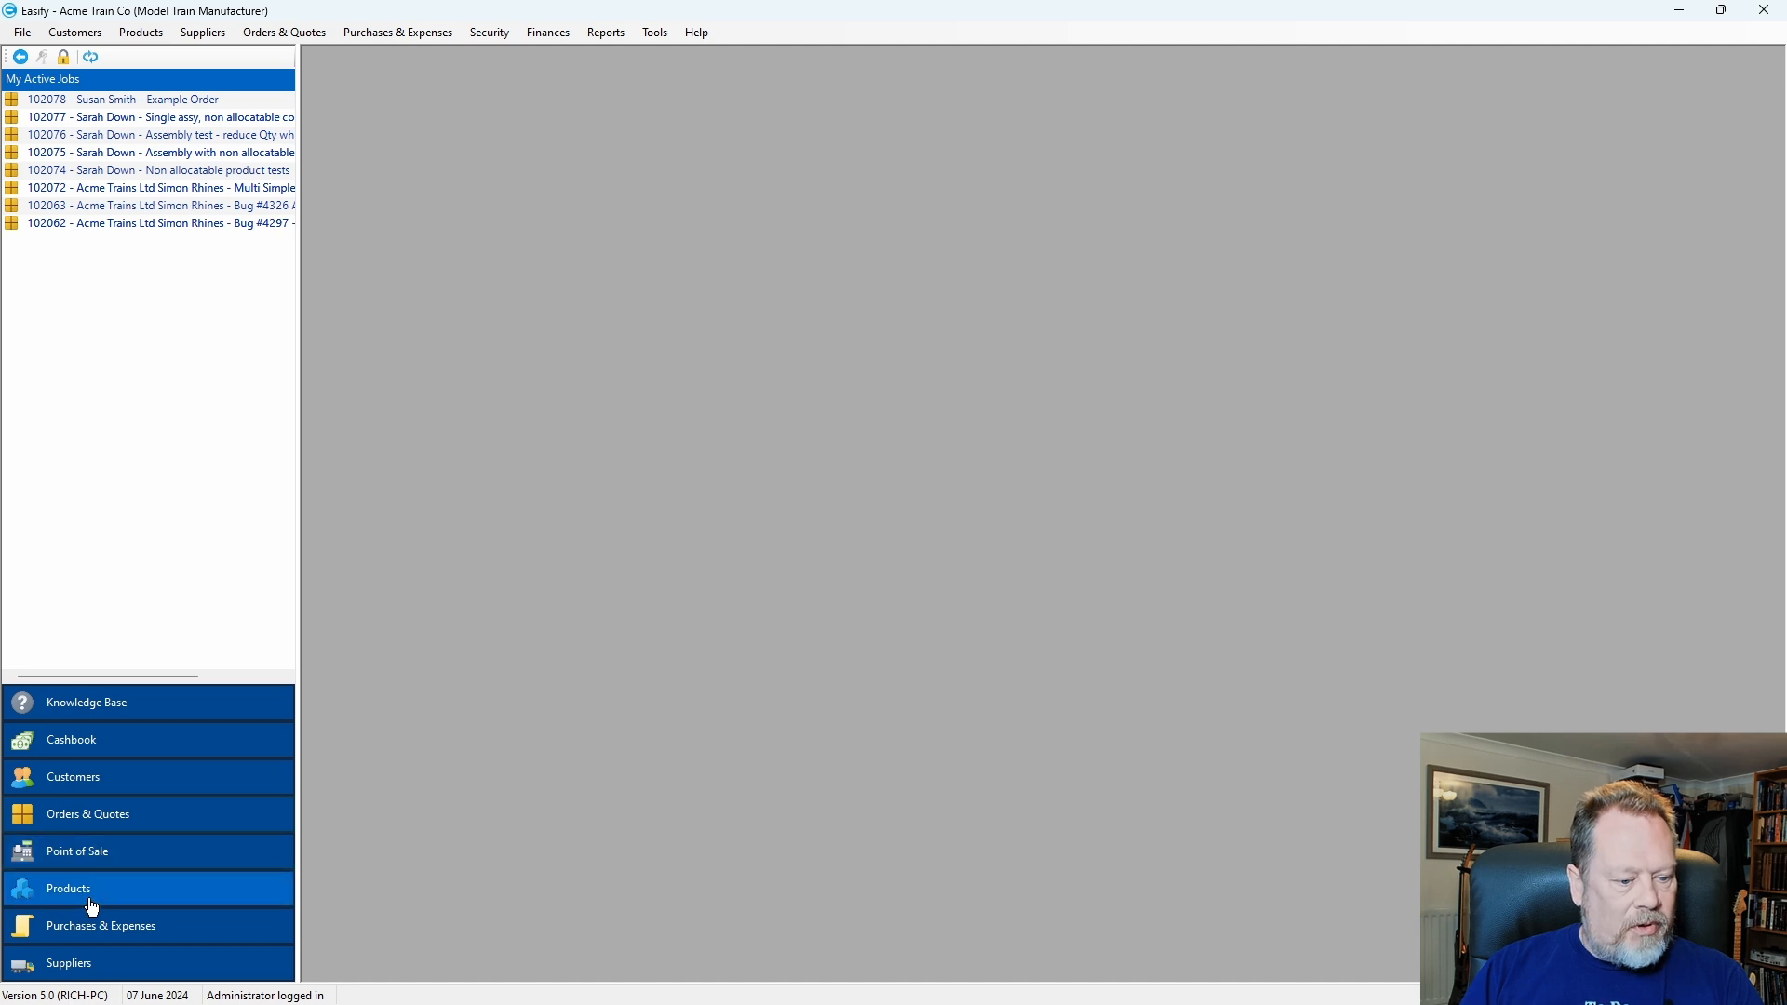
click(138, 825)
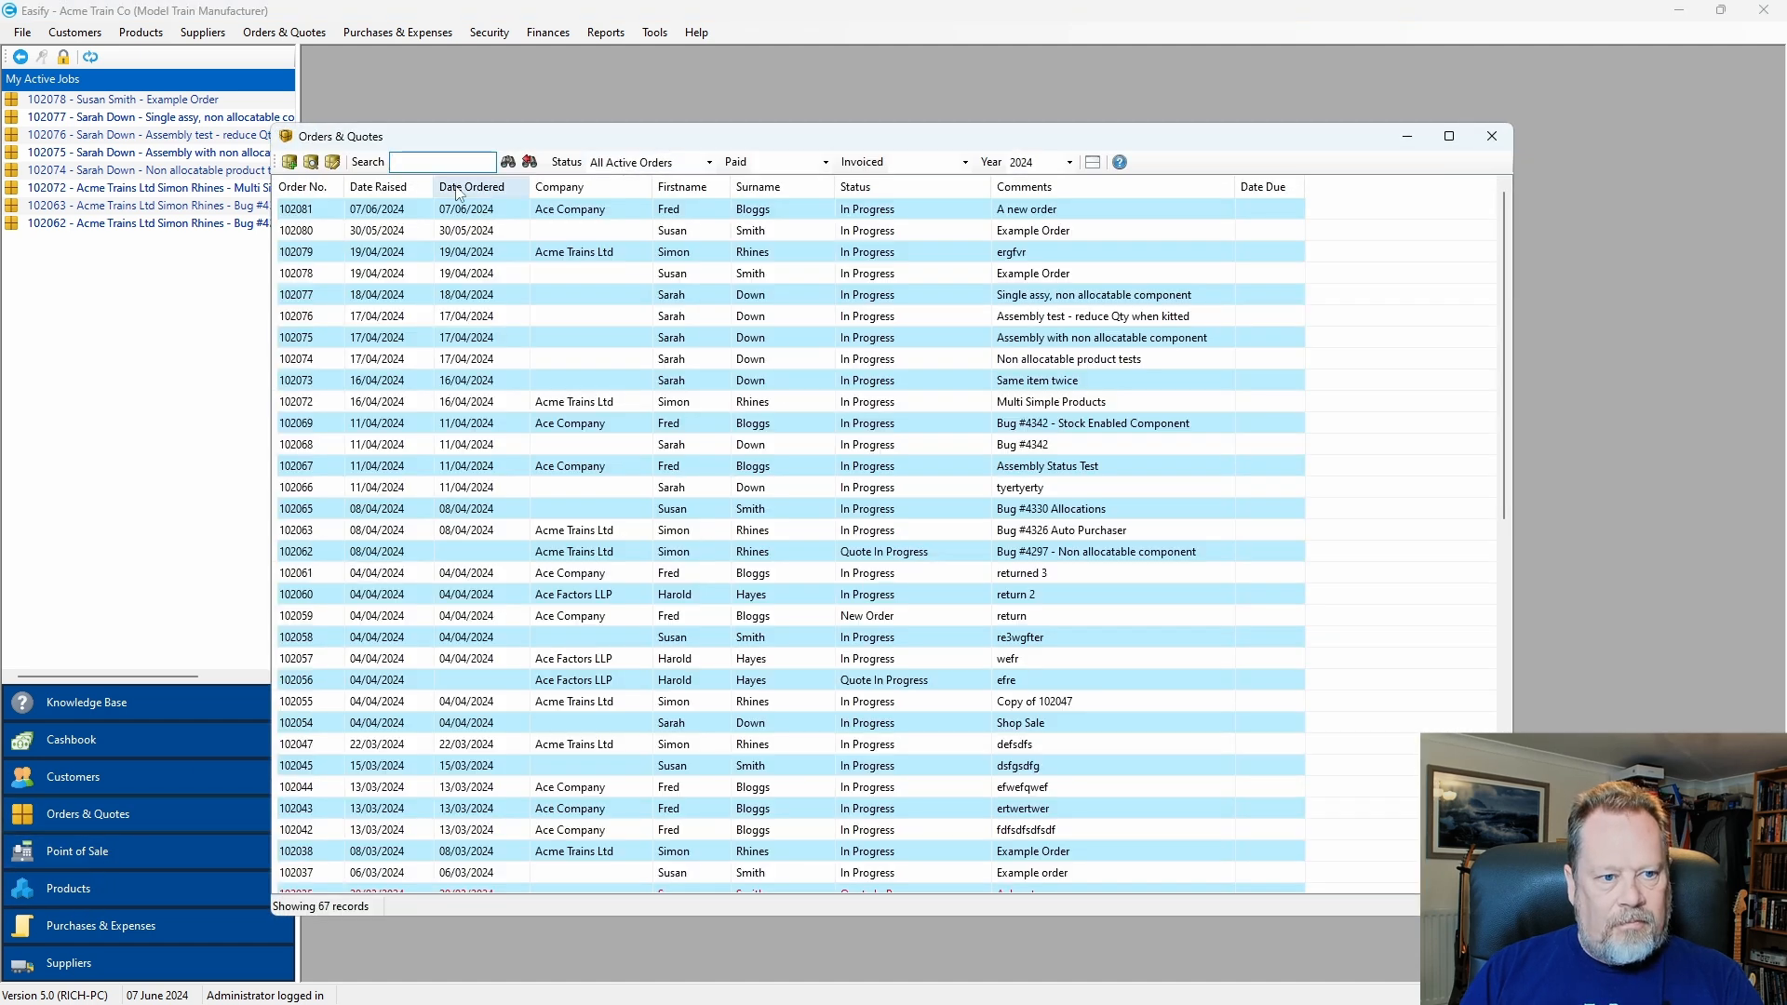
Open order 102081 and expand New Assembly and its Short Chassis, 4cm and 3cm wheels stages.
double_click(621, 207)
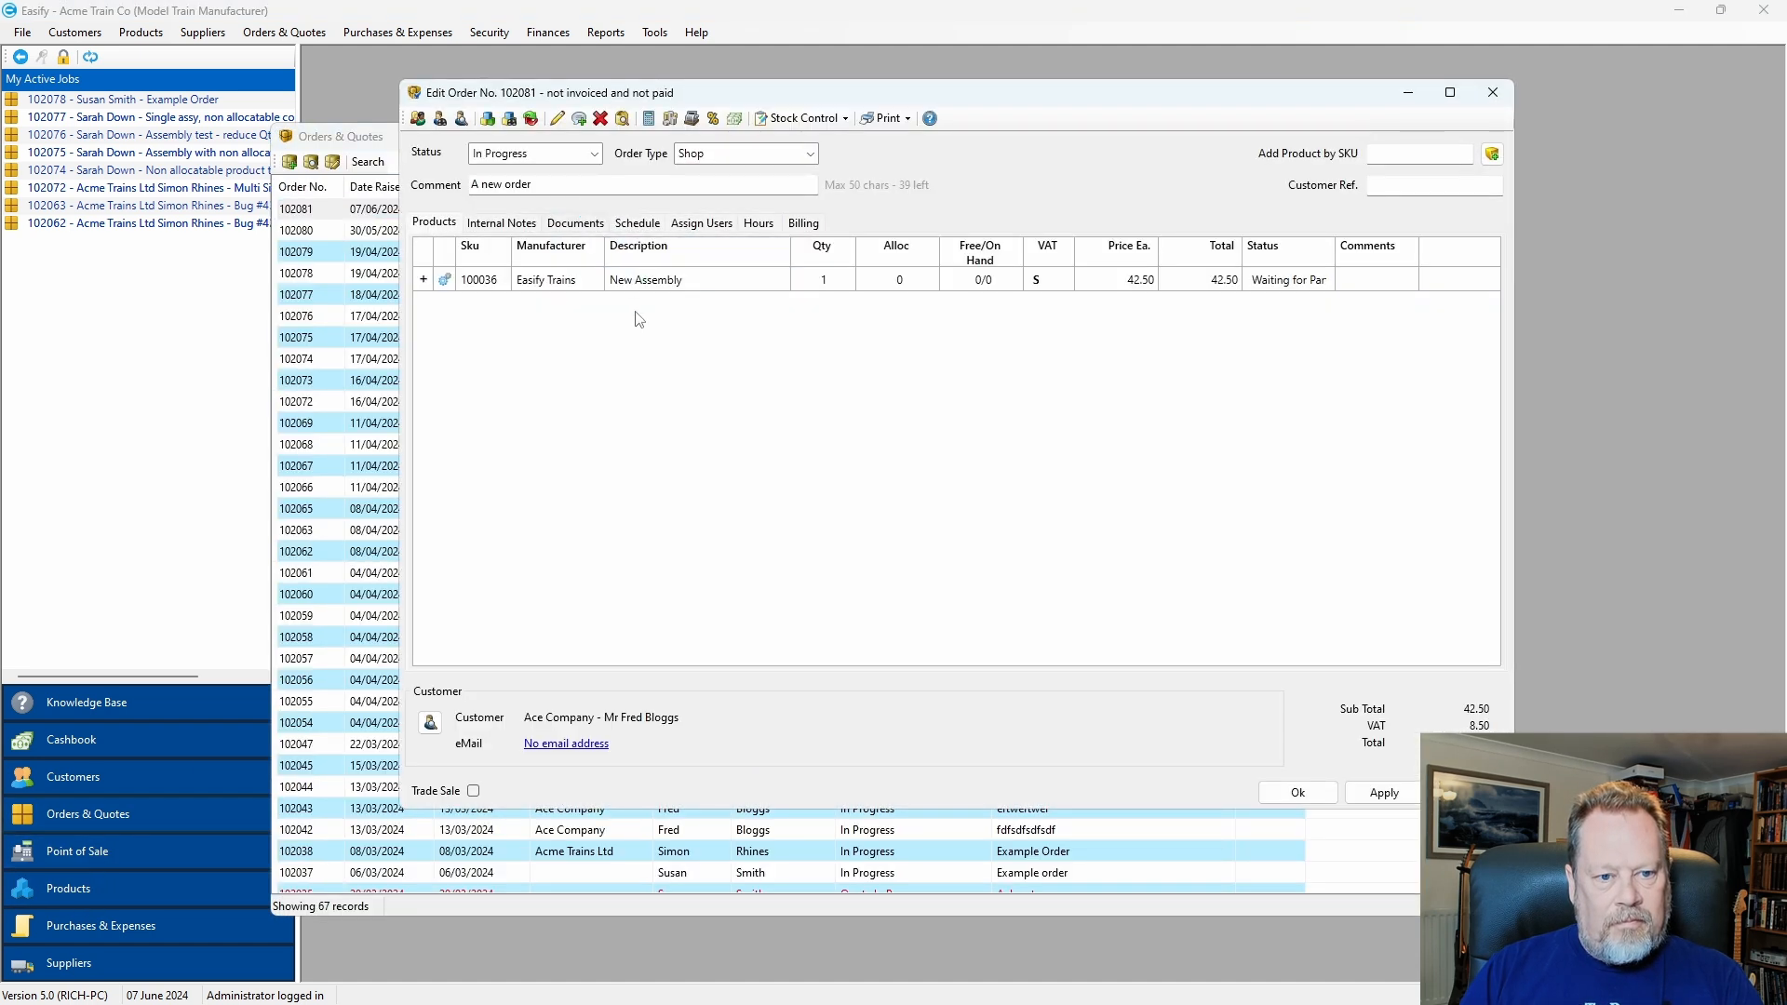
click(424, 279)
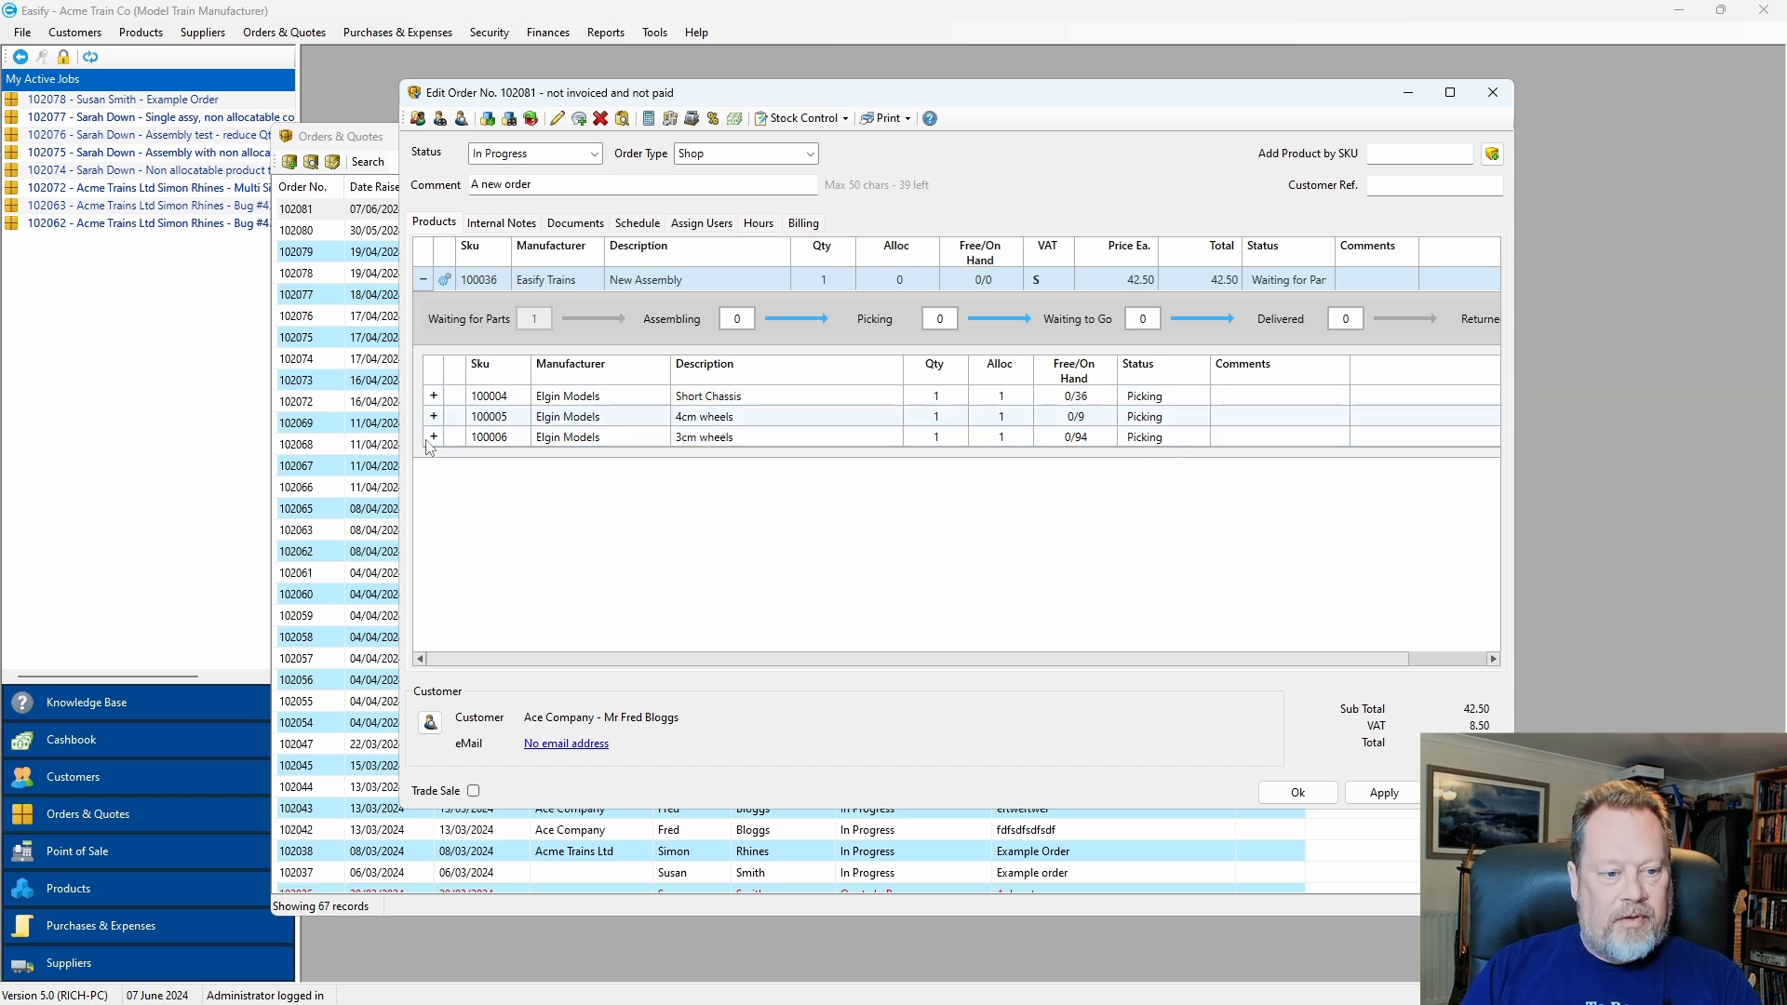
click(434, 397)
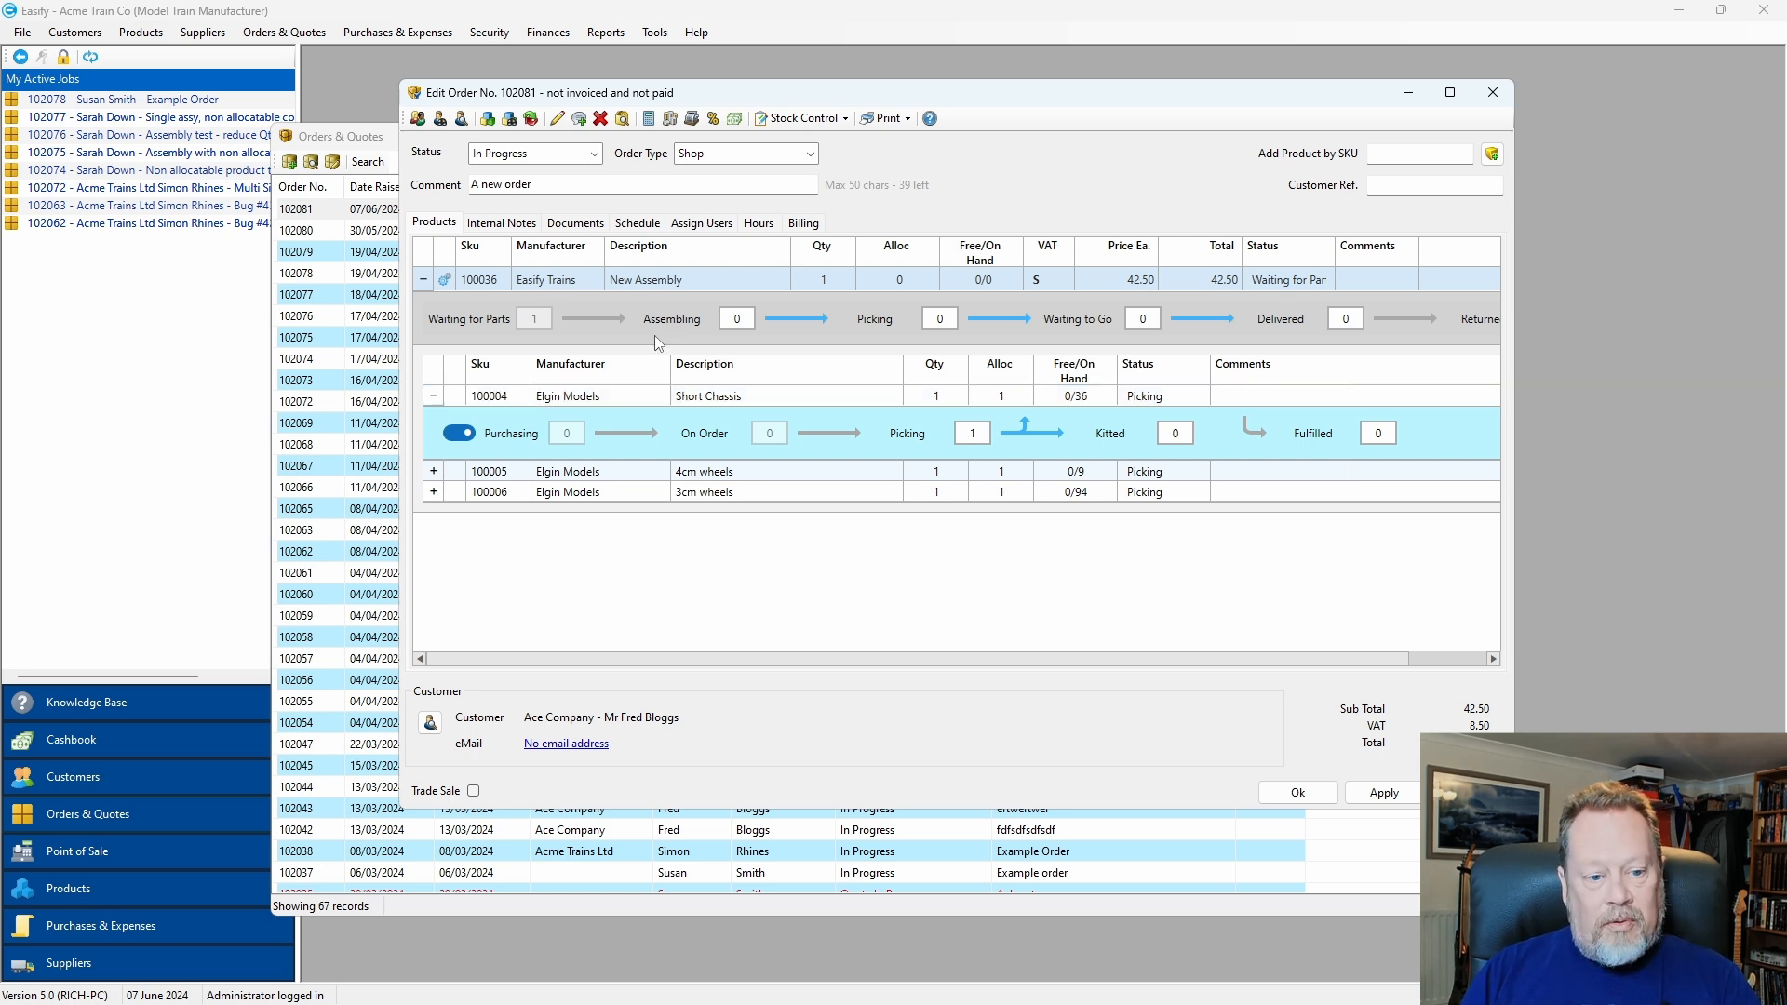
click(433, 471)
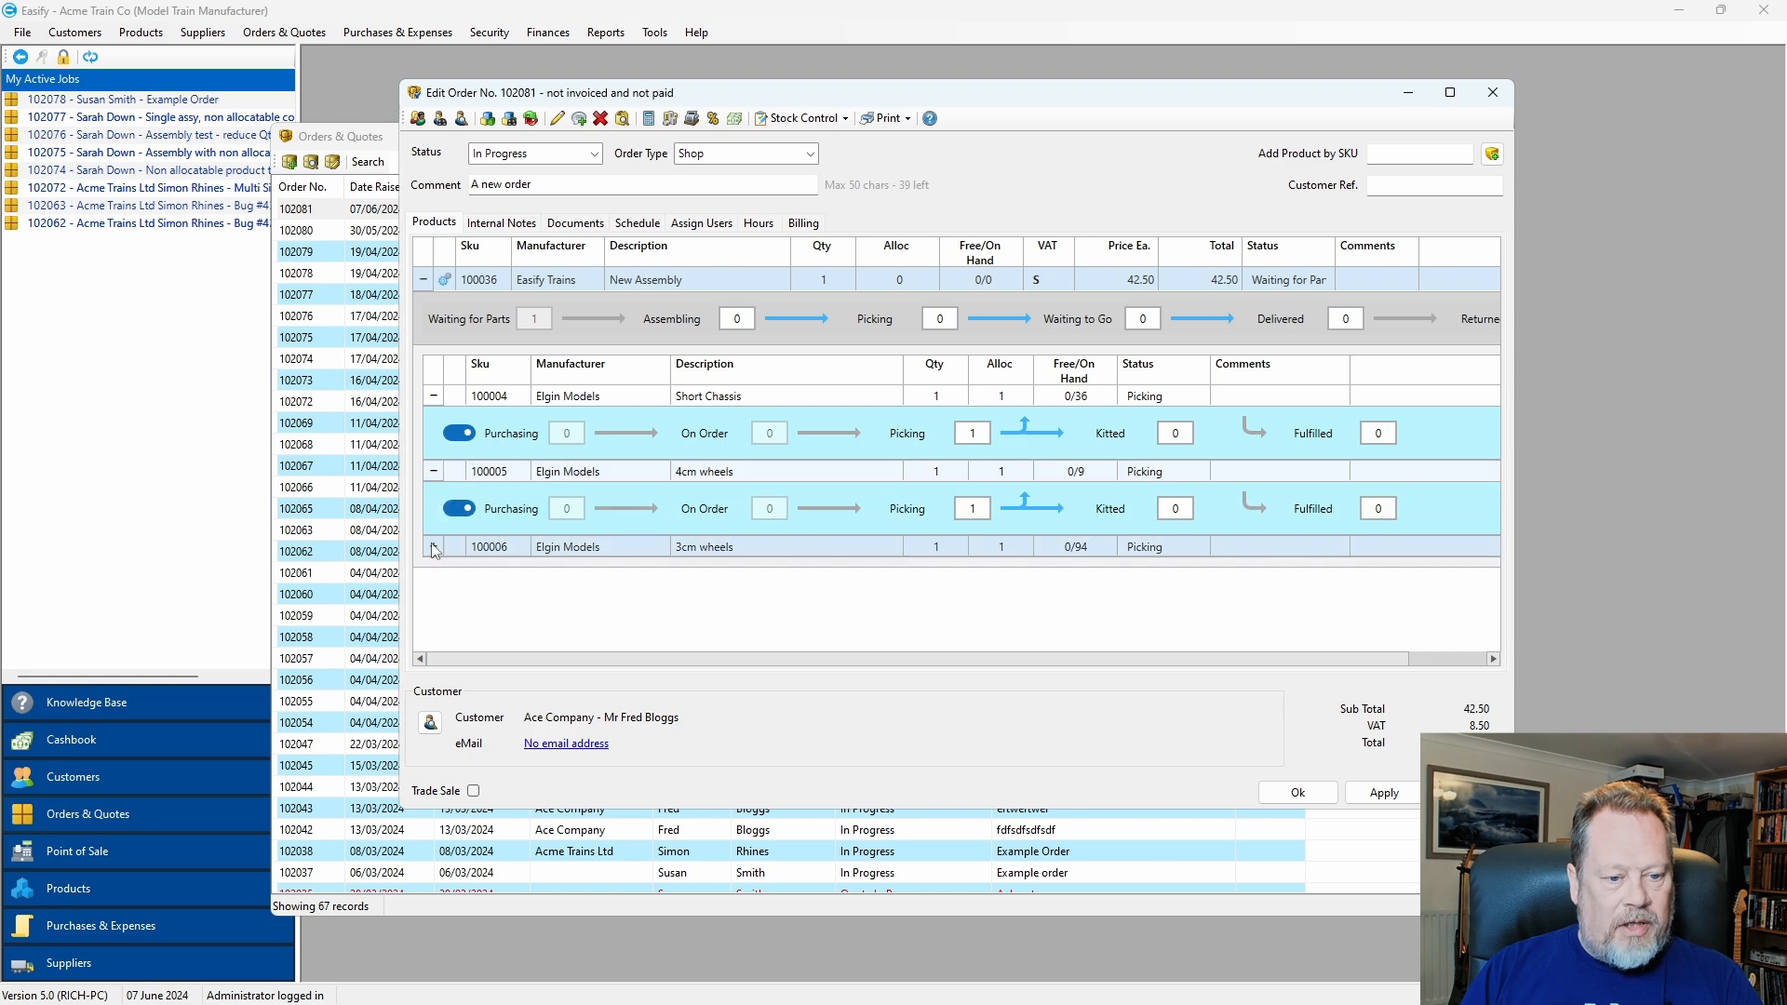
click(433, 546)
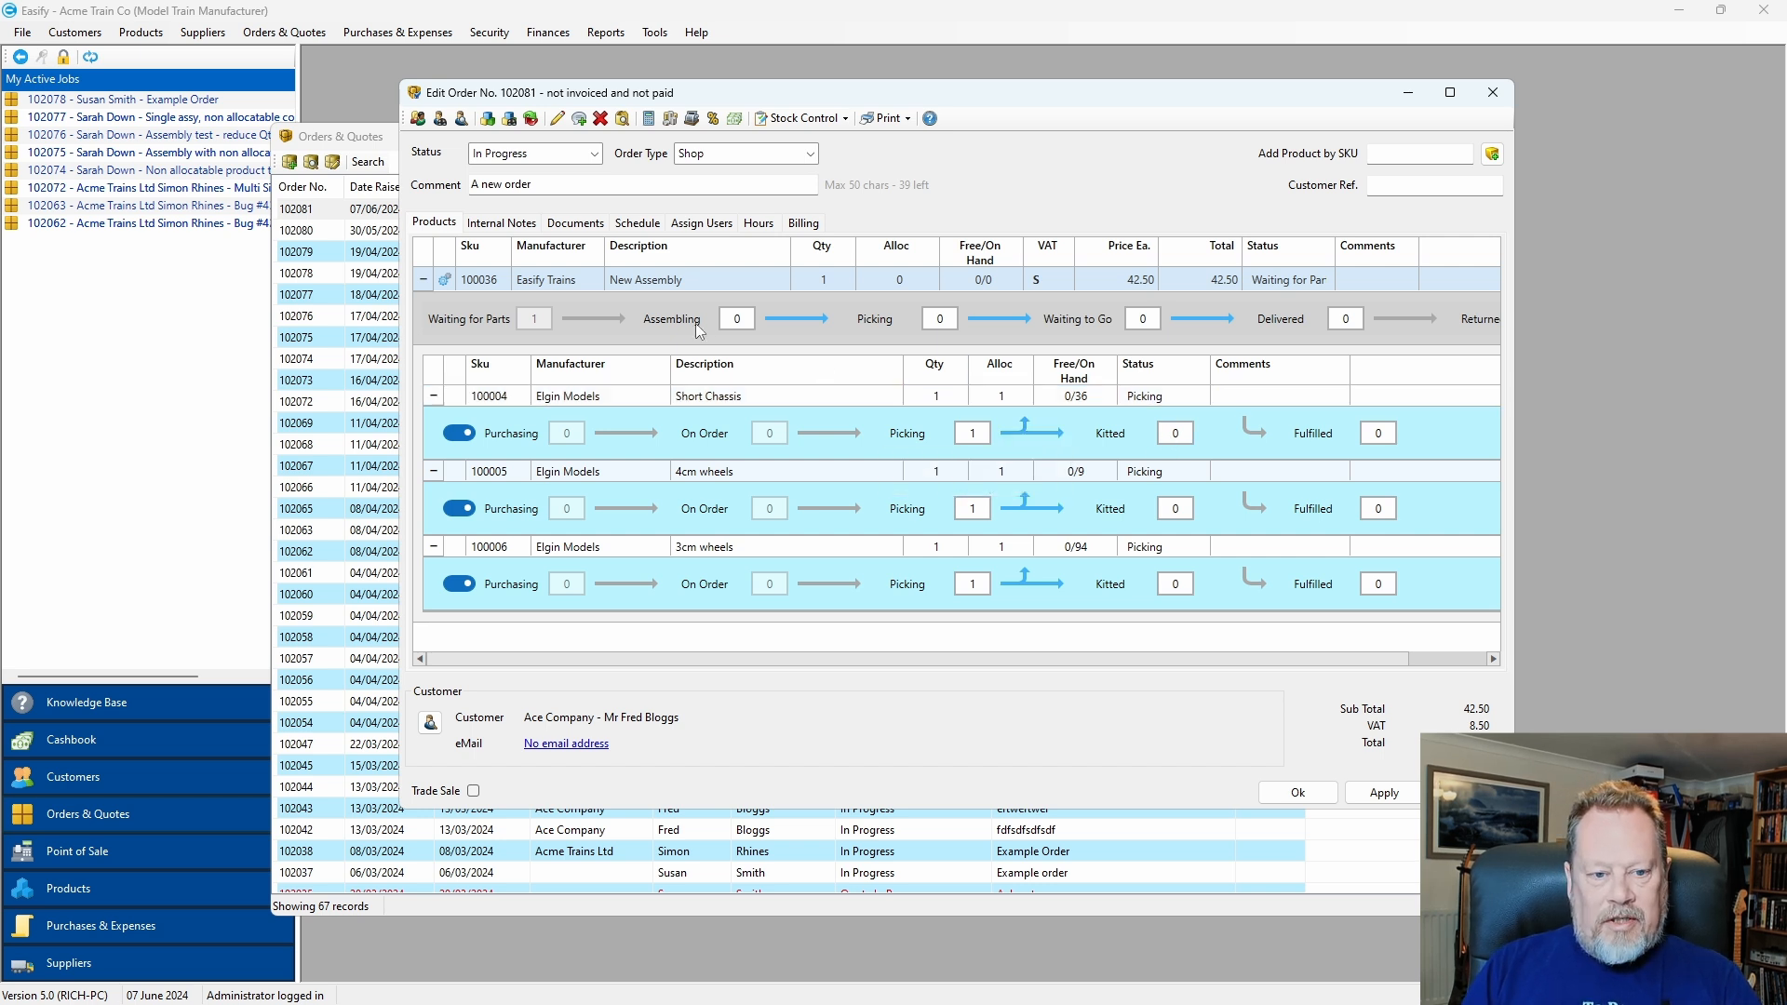
Move Short Chassis, 4cm wheels and 3cm wheels of order 102081 from Picking to Kitted.
click(1060, 435)
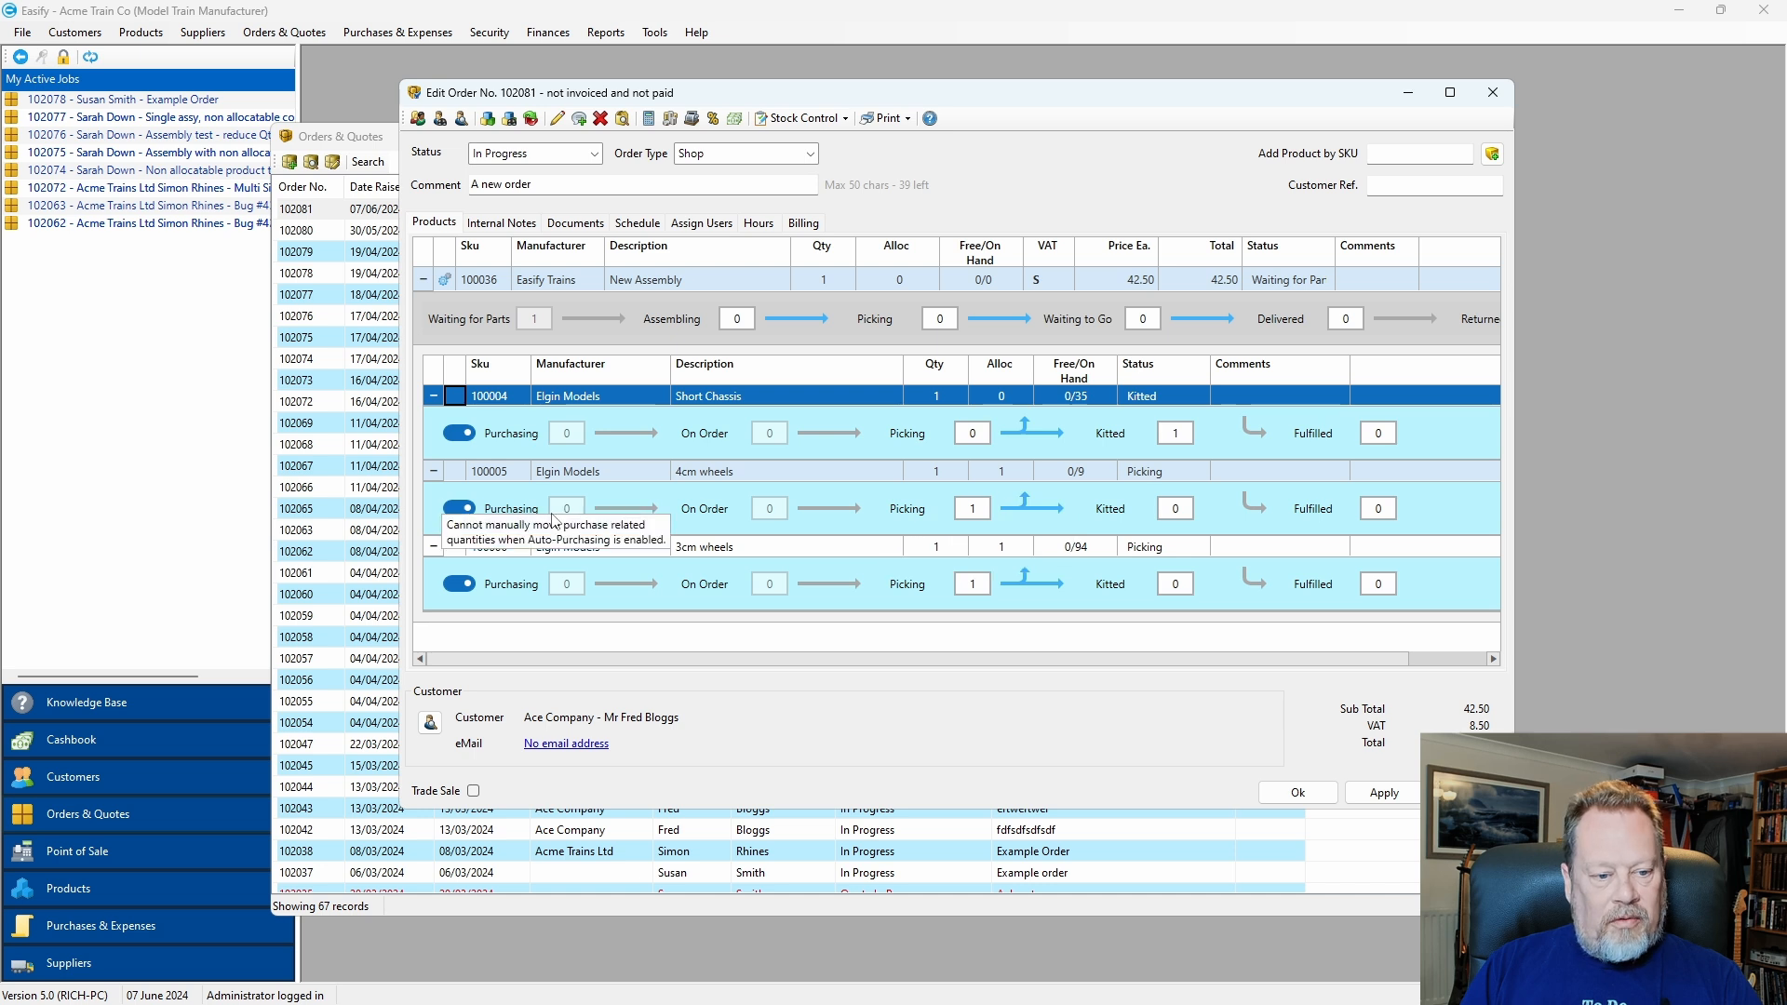
click(1055, 516)
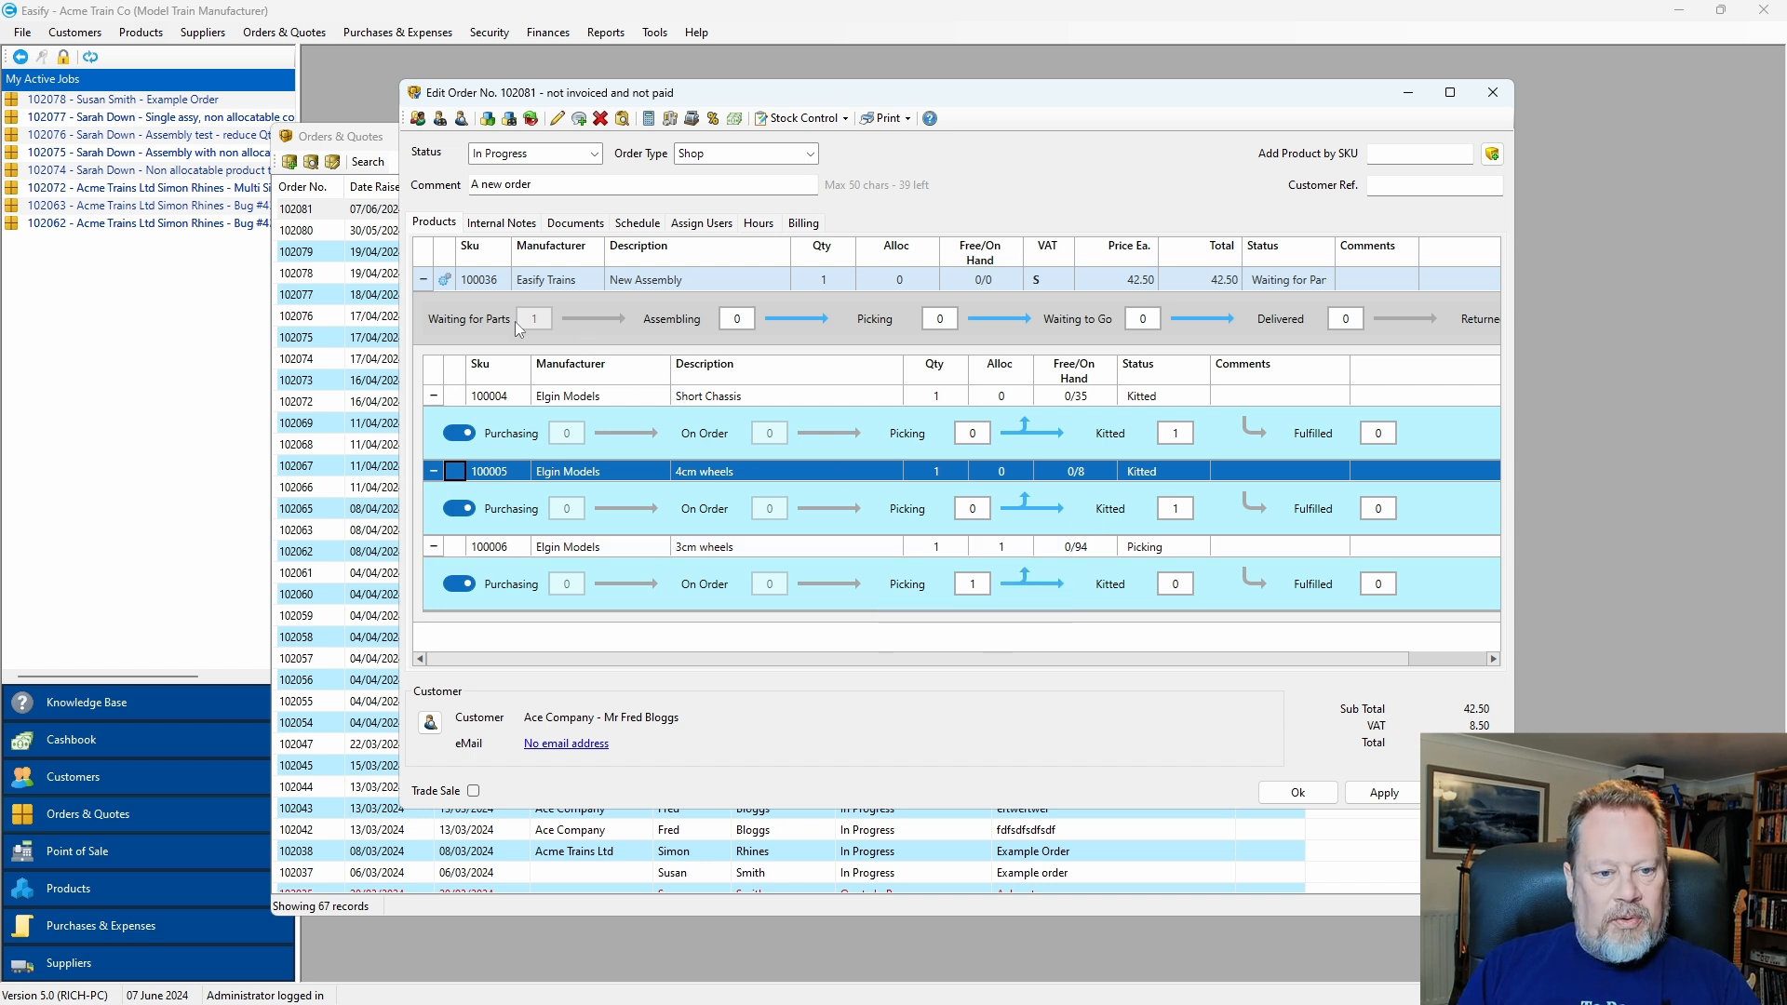
click(1031, 584)
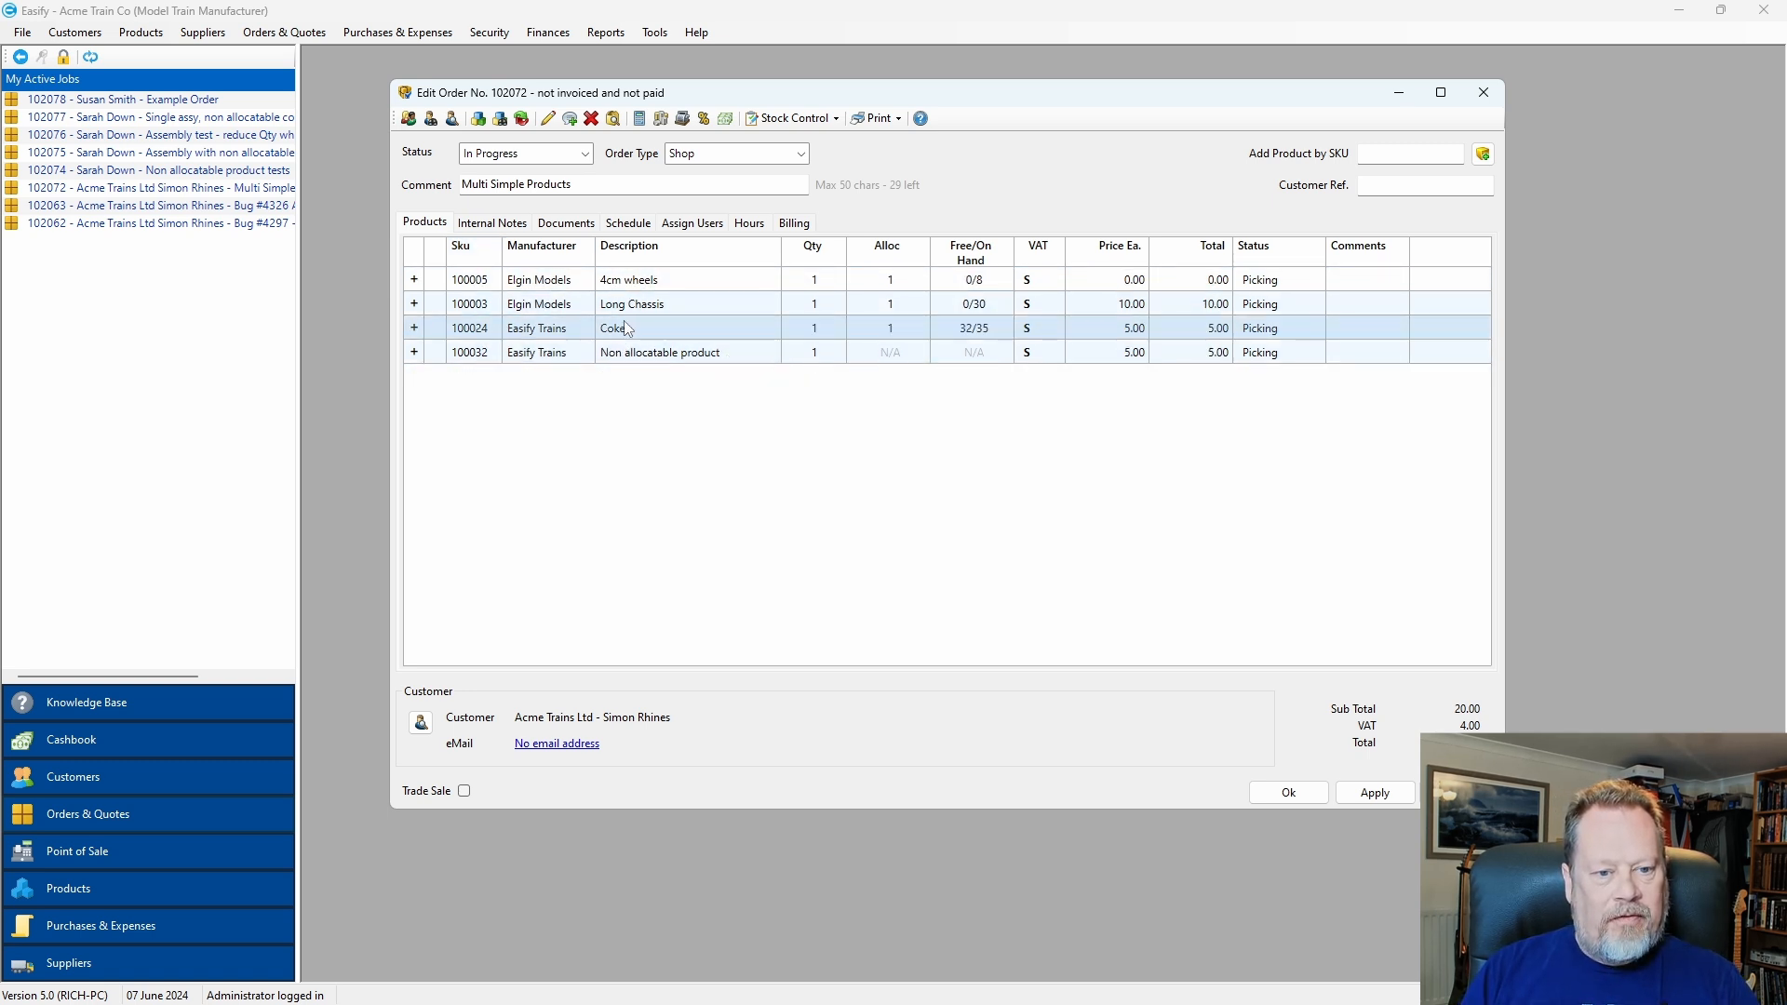
Drag the 4cm wheels line of order 102072 below Long Chassis.
click(644, 282)
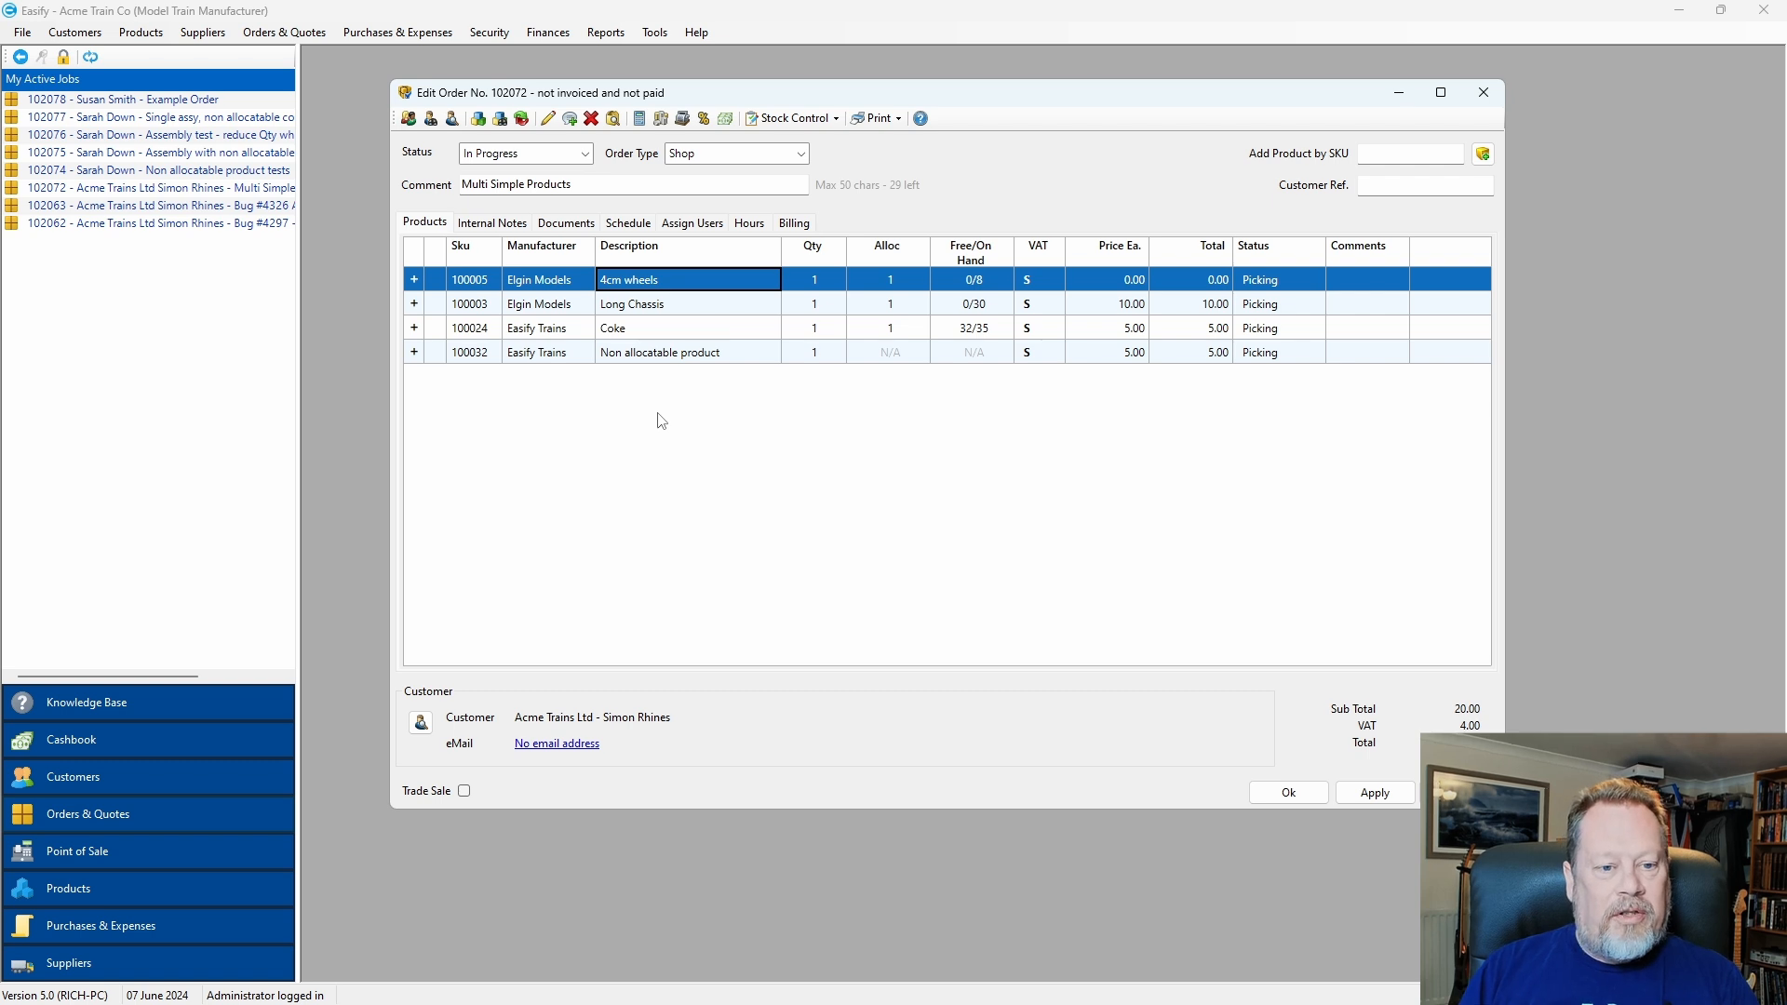
drag(666, 287, 668, 366)
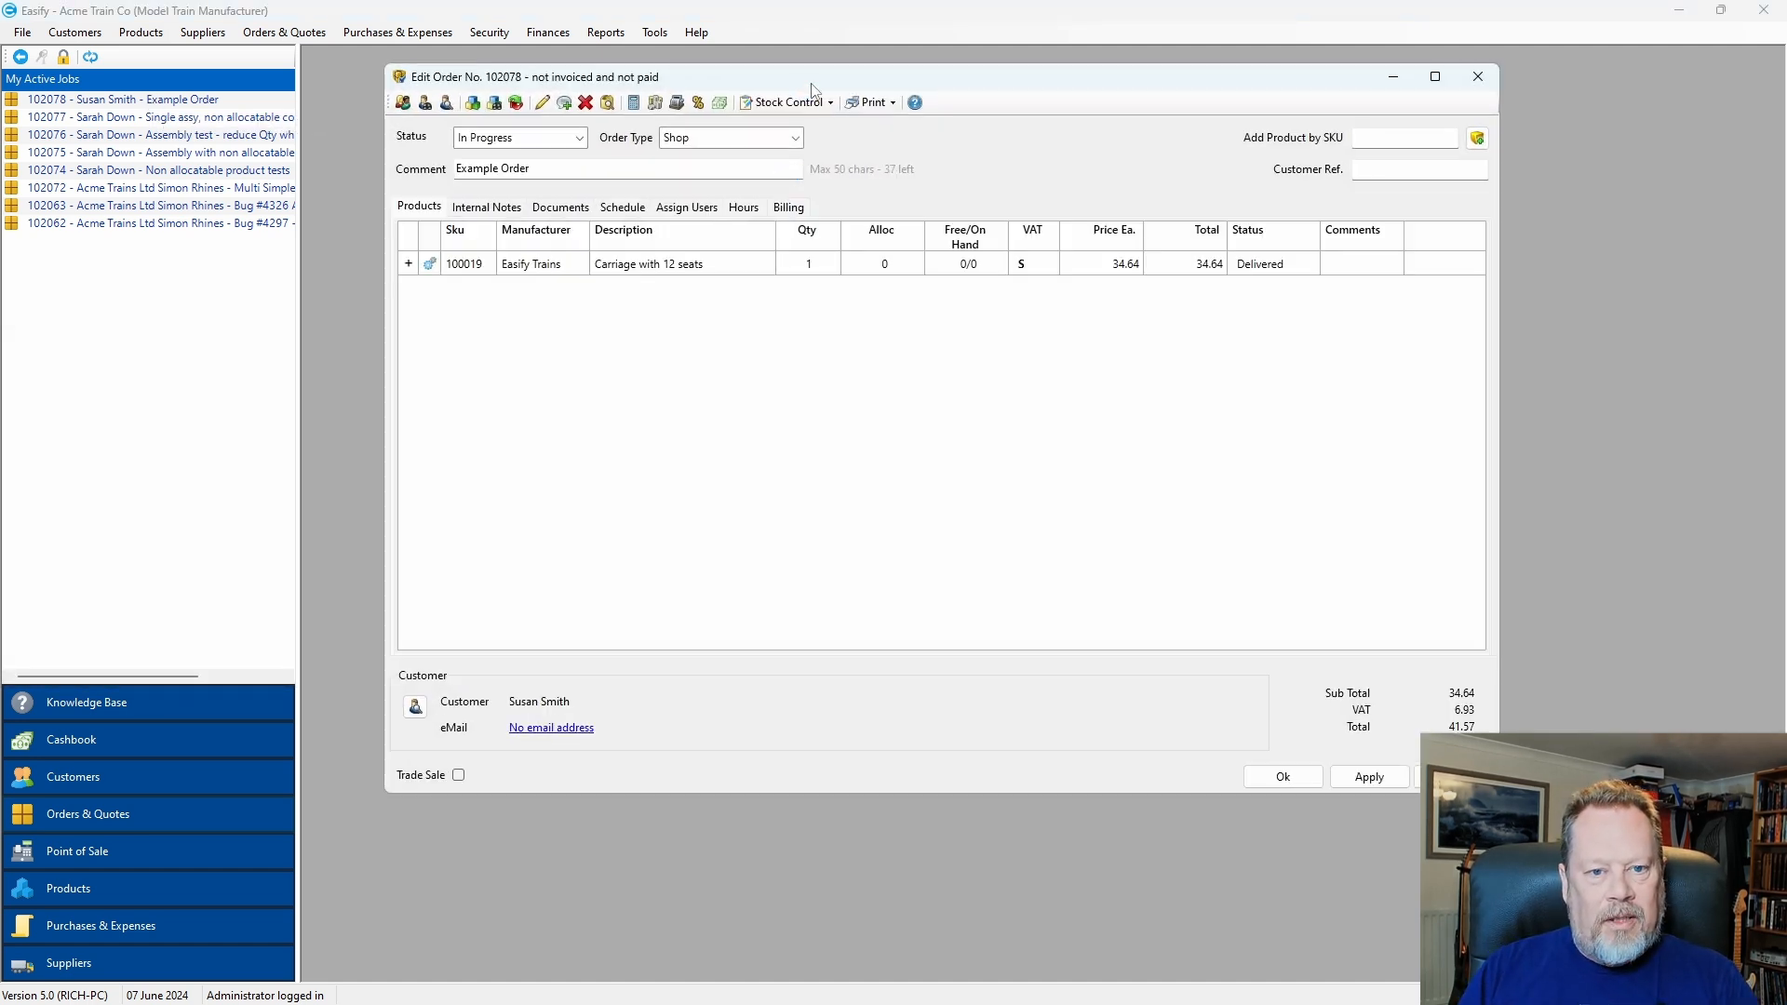
Shift the Edit Order 102078 window slightly left and down, then nudge it up.
drag(813, 79, 912, 167)
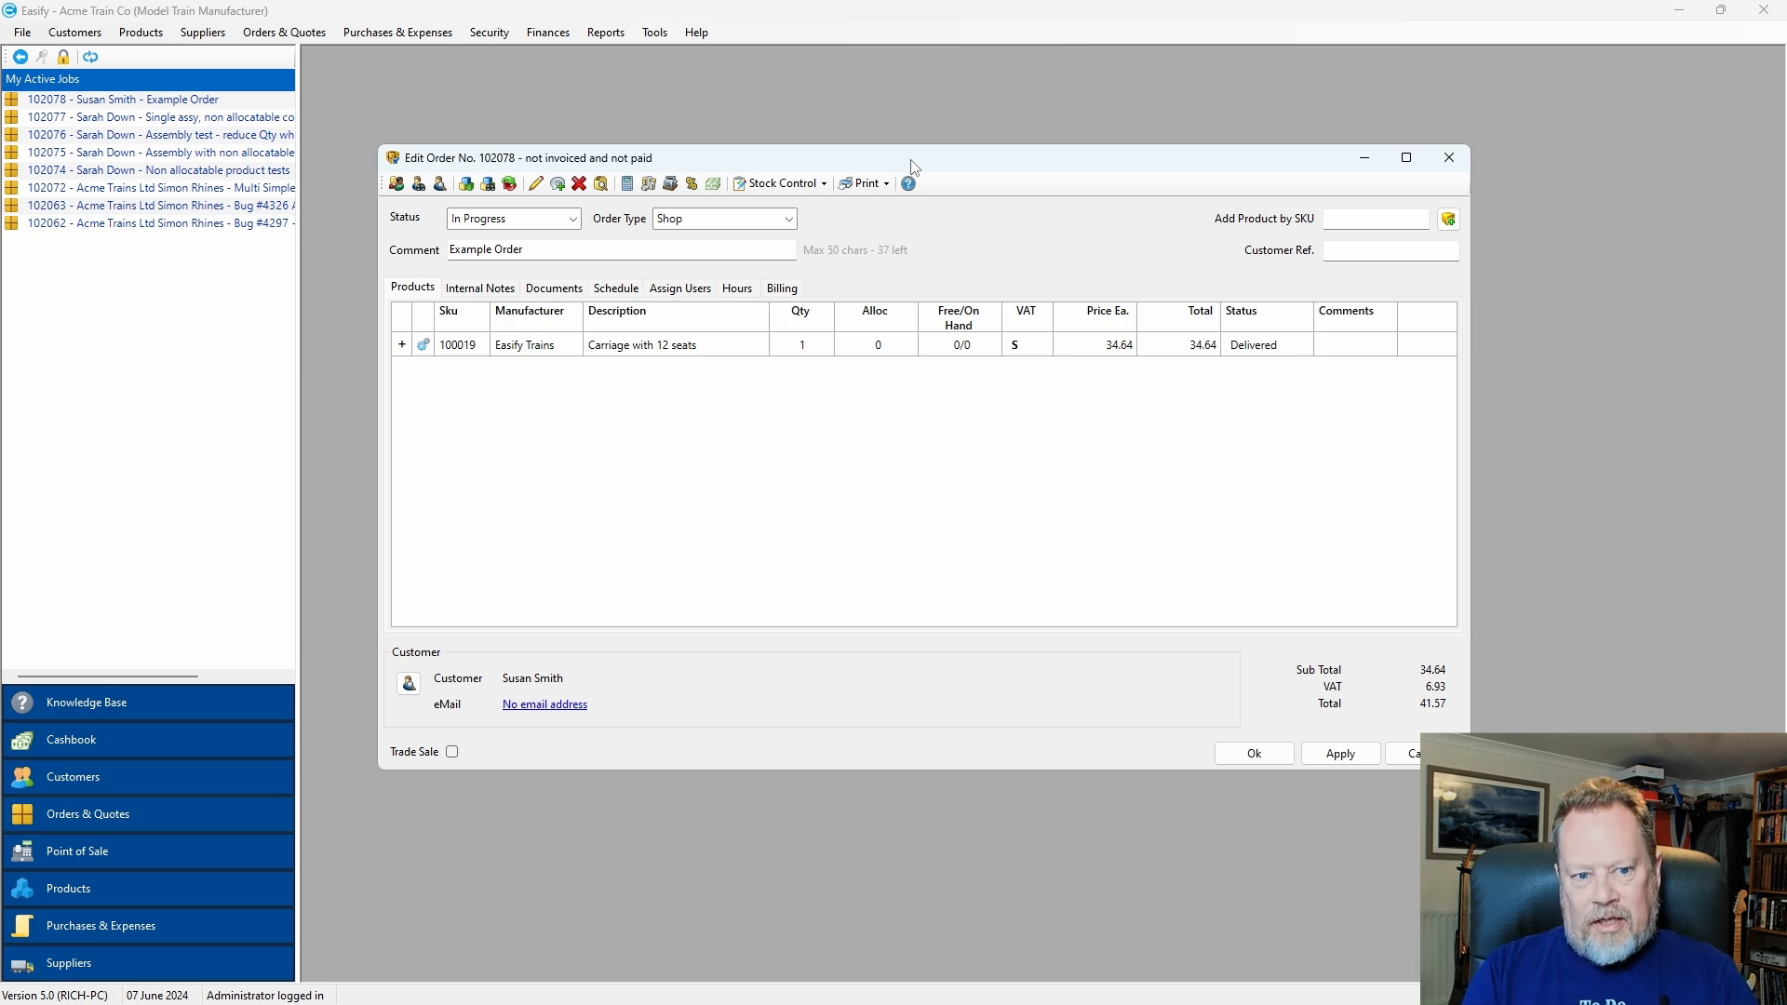
drag(912, 167, 910, 160)
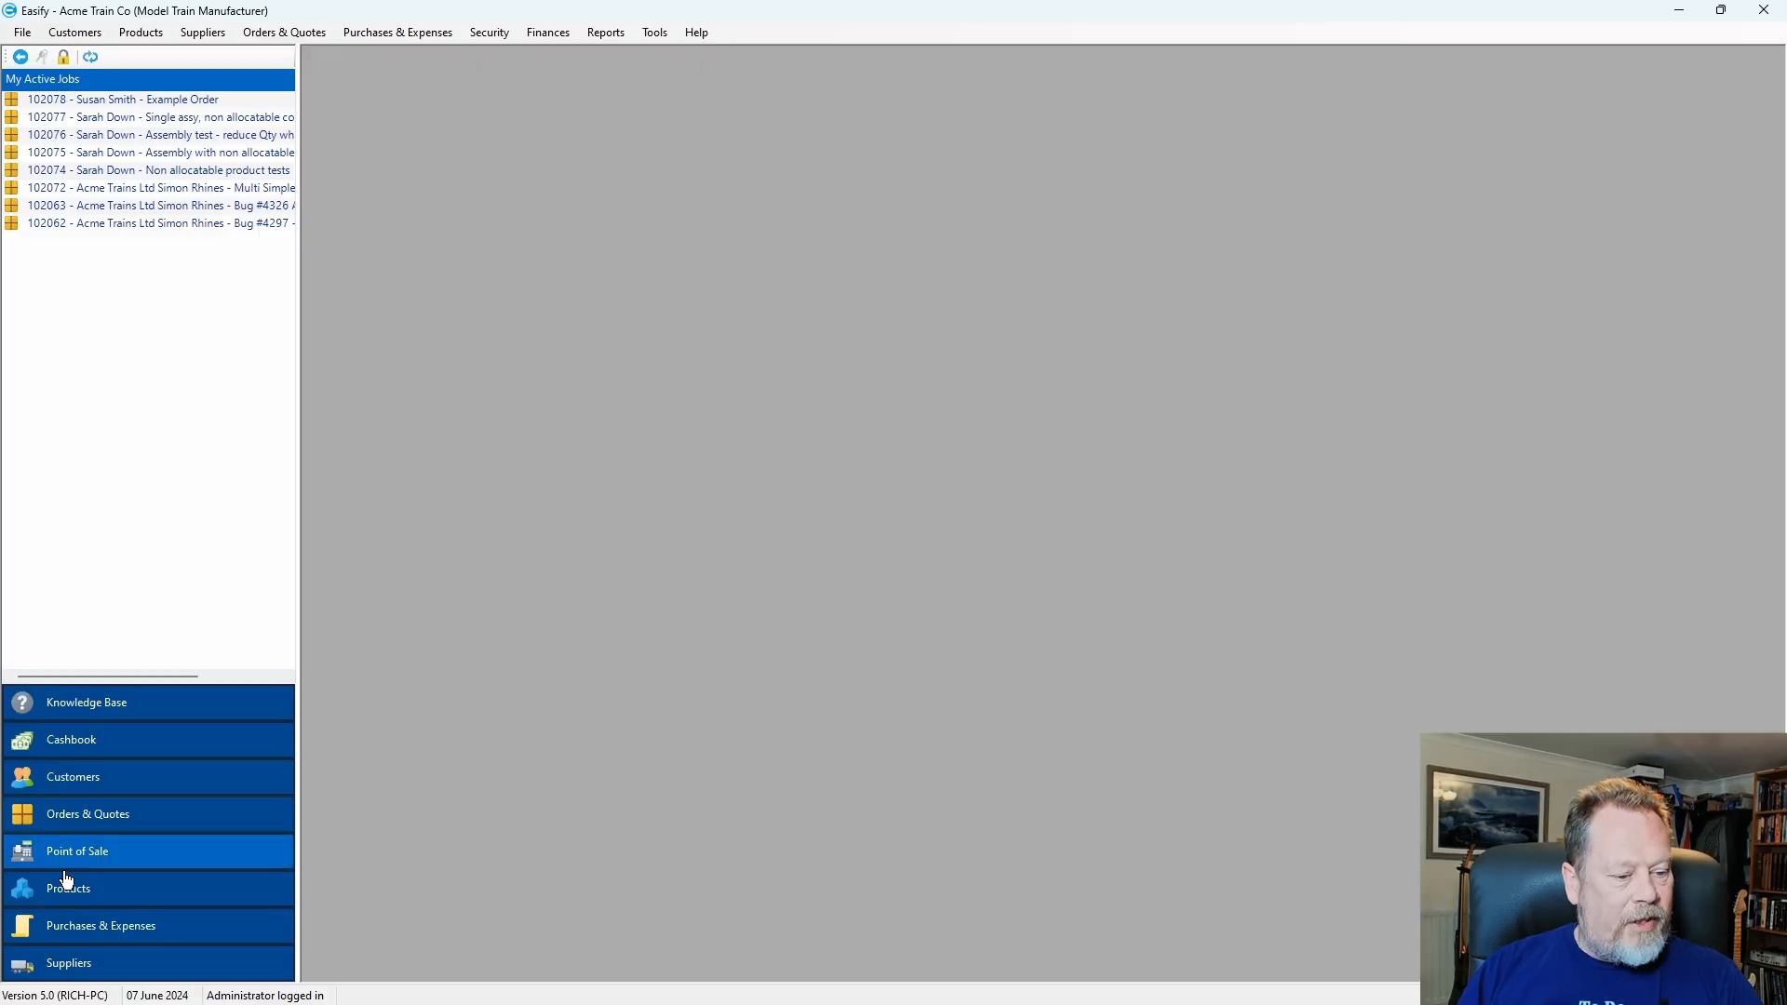
Open product 100005 (4cm wheels) from the Products list at its Pricing details.
click(70, 891)
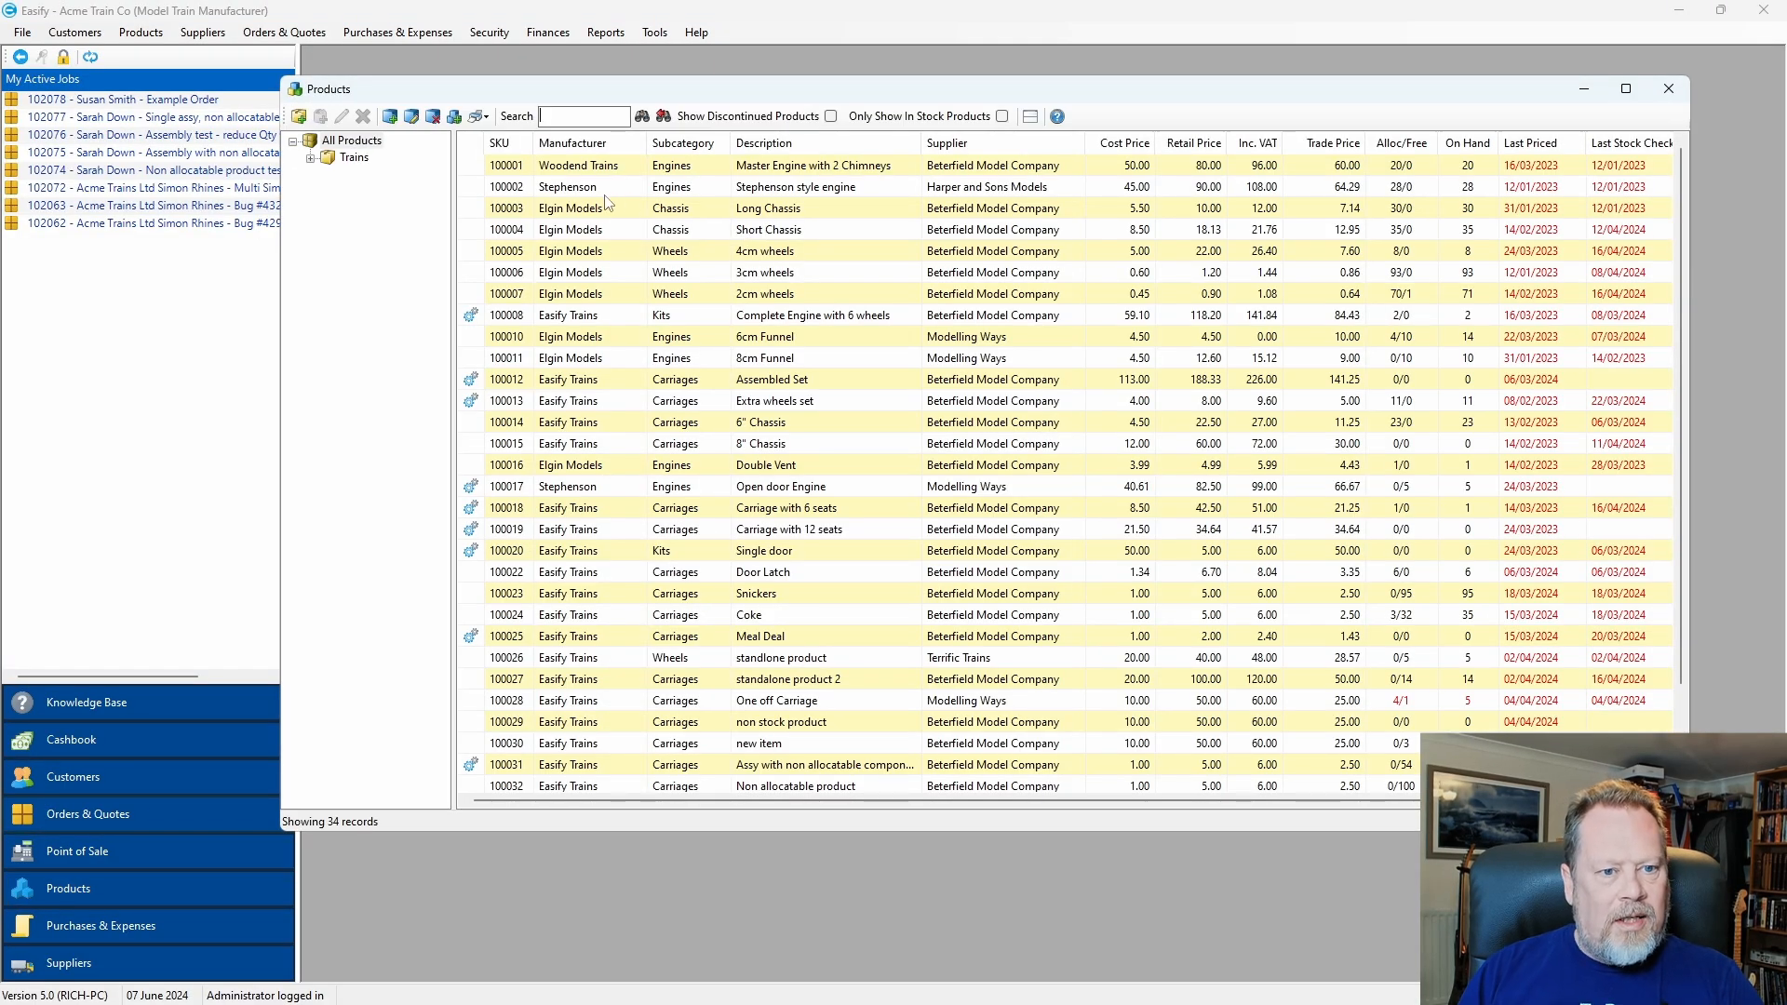
double_click(582, 252)
click(456, 175)
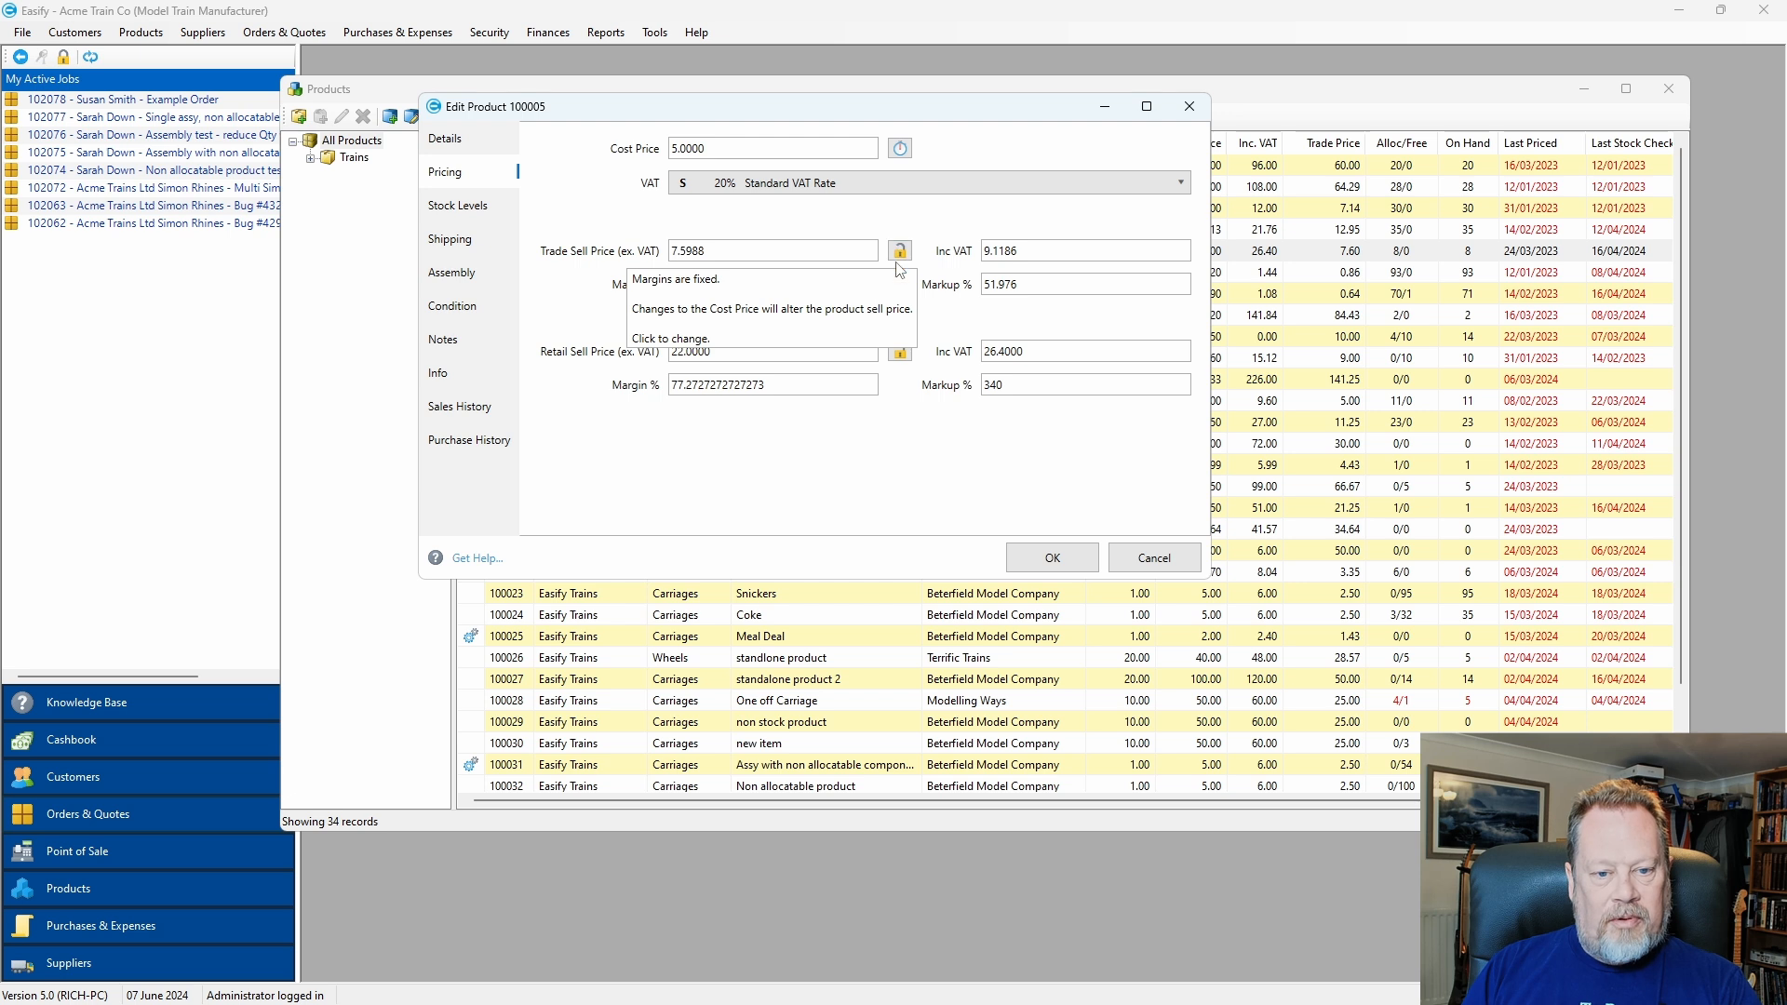
Try cost prices 8, 5 and 3 with Trade Sell Price locked, then cancel without saving.
double_click(724, 150)
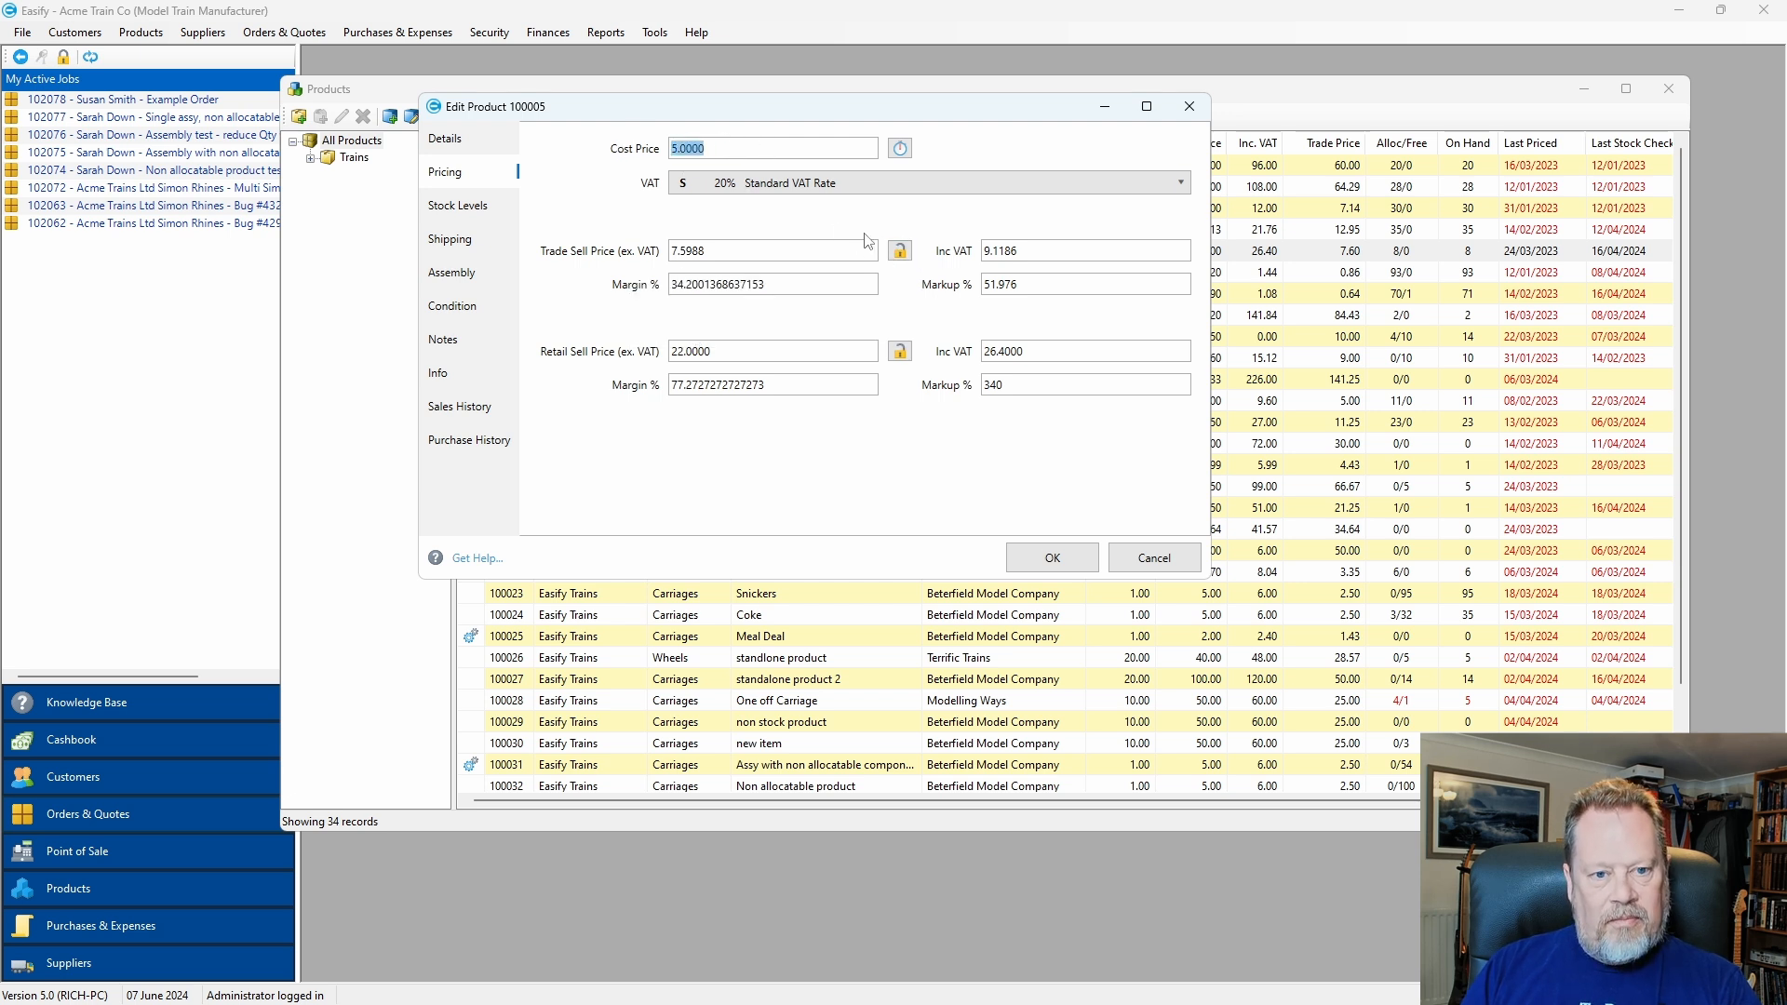
text(8)
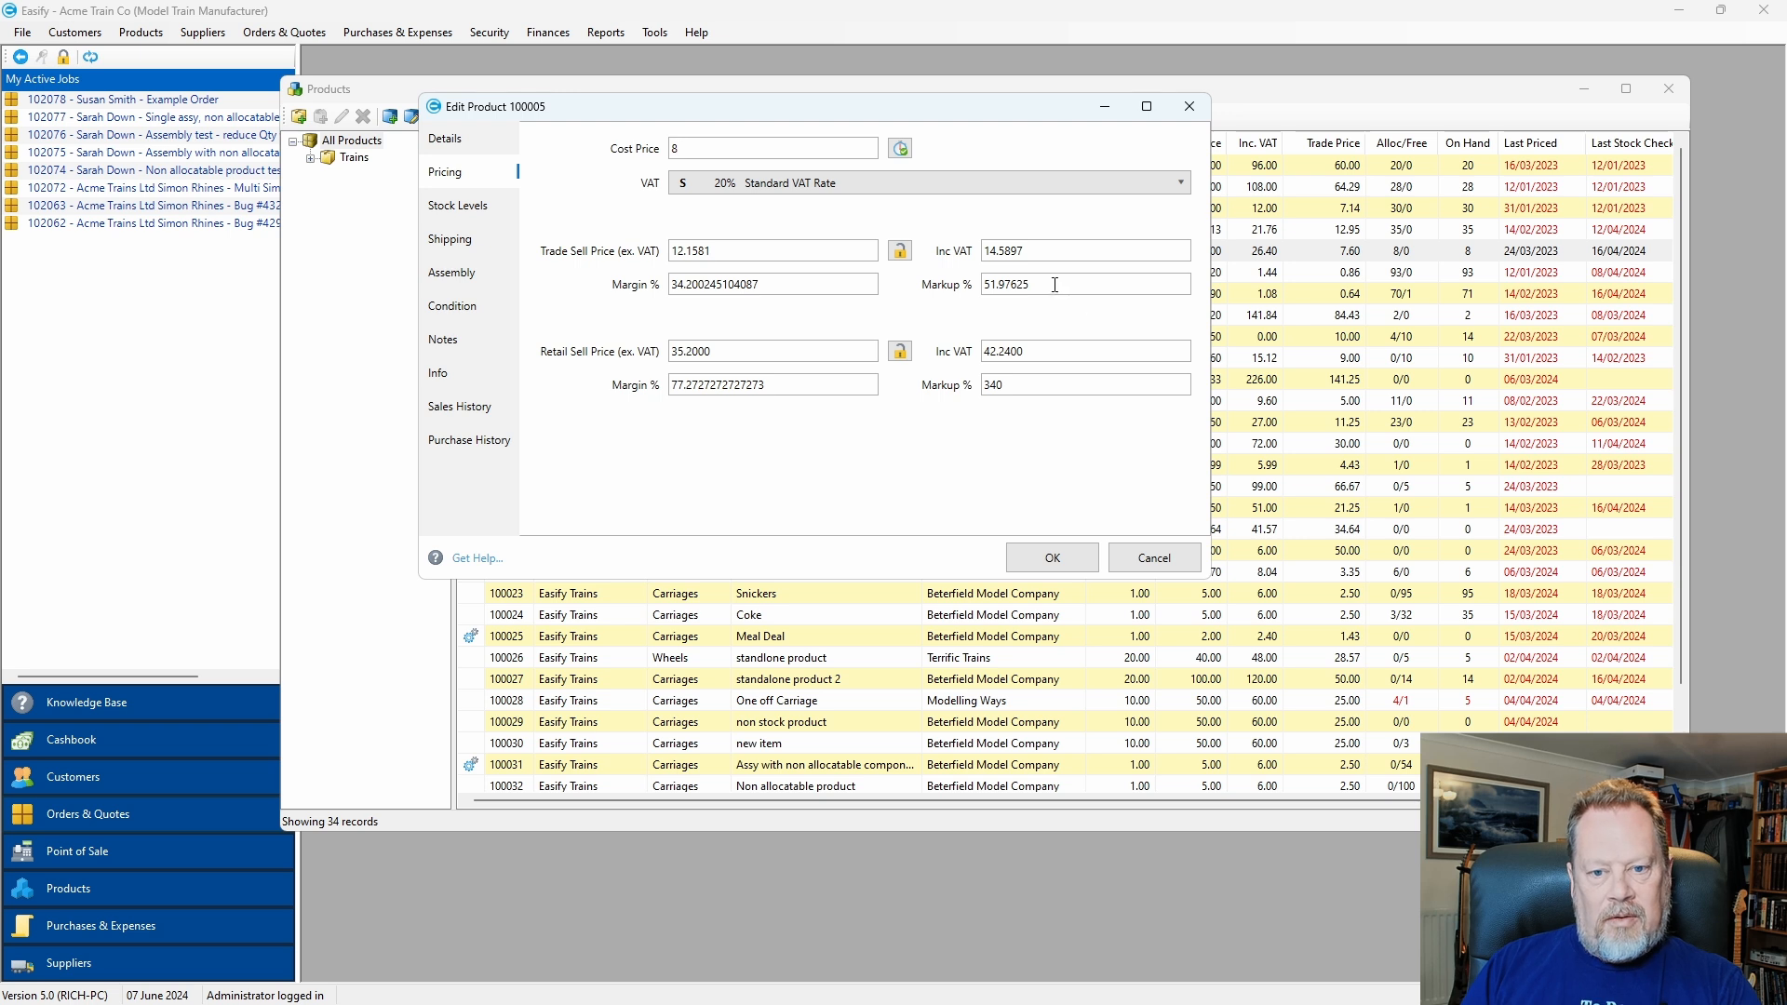
double_click(675, 149)
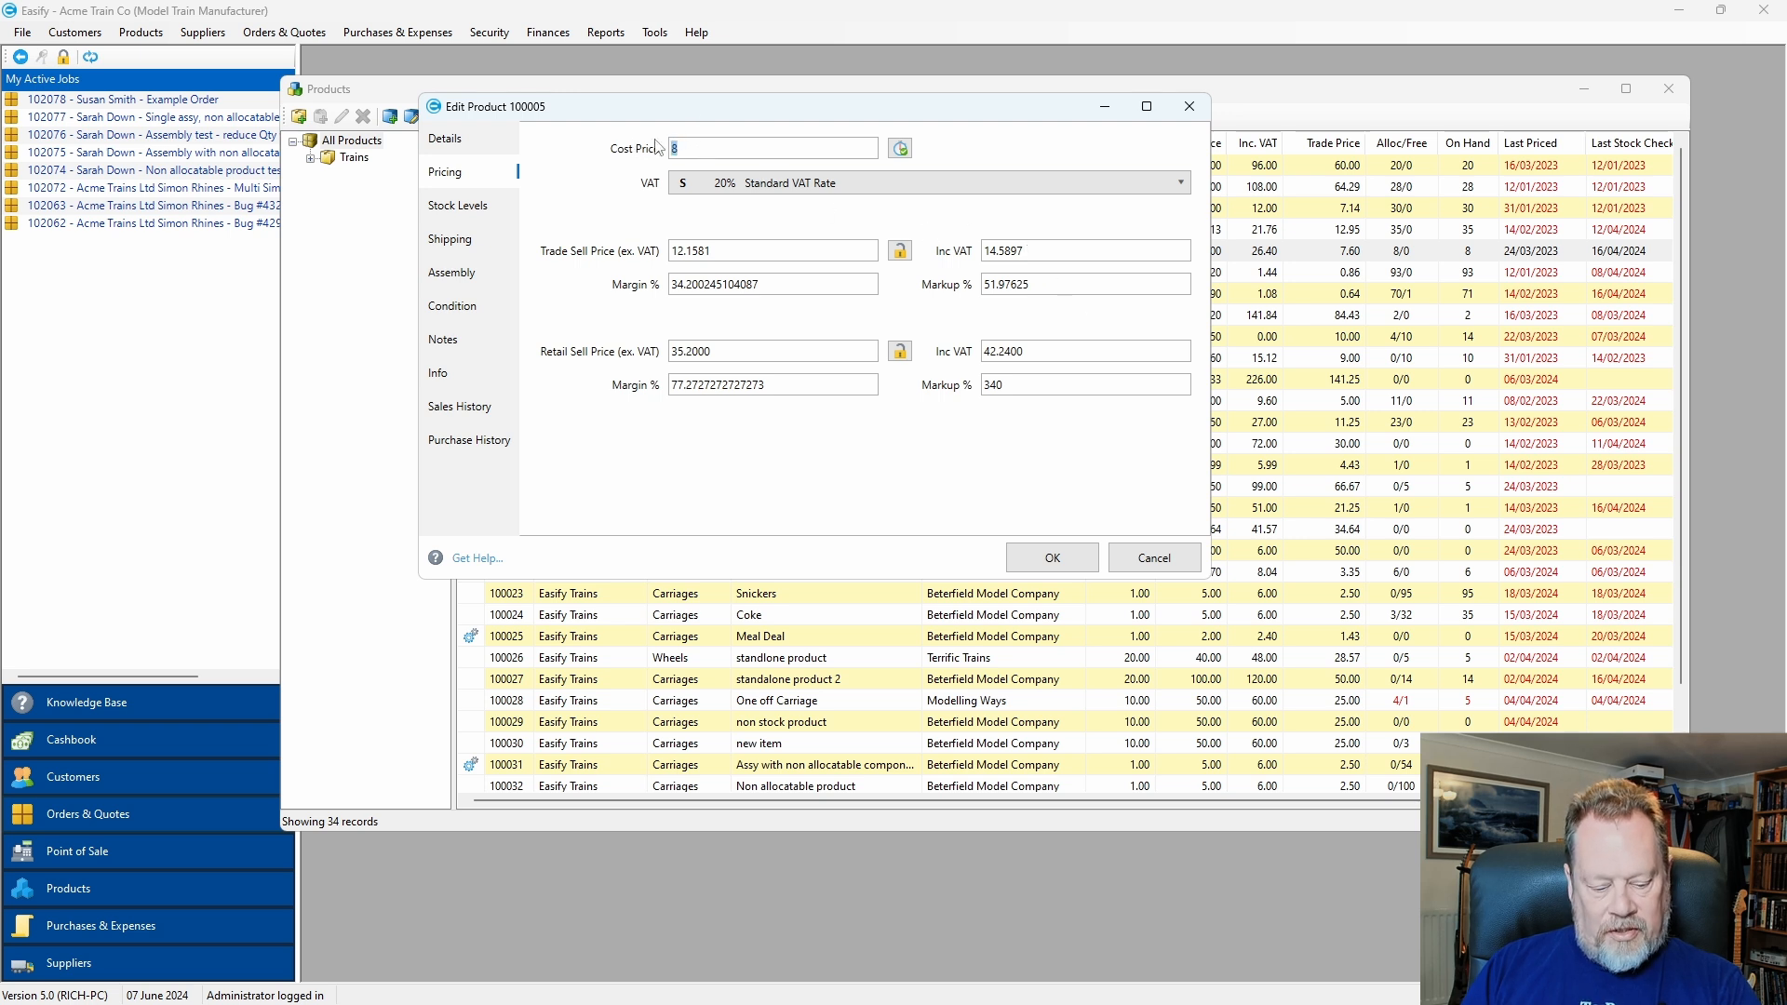
text(5)
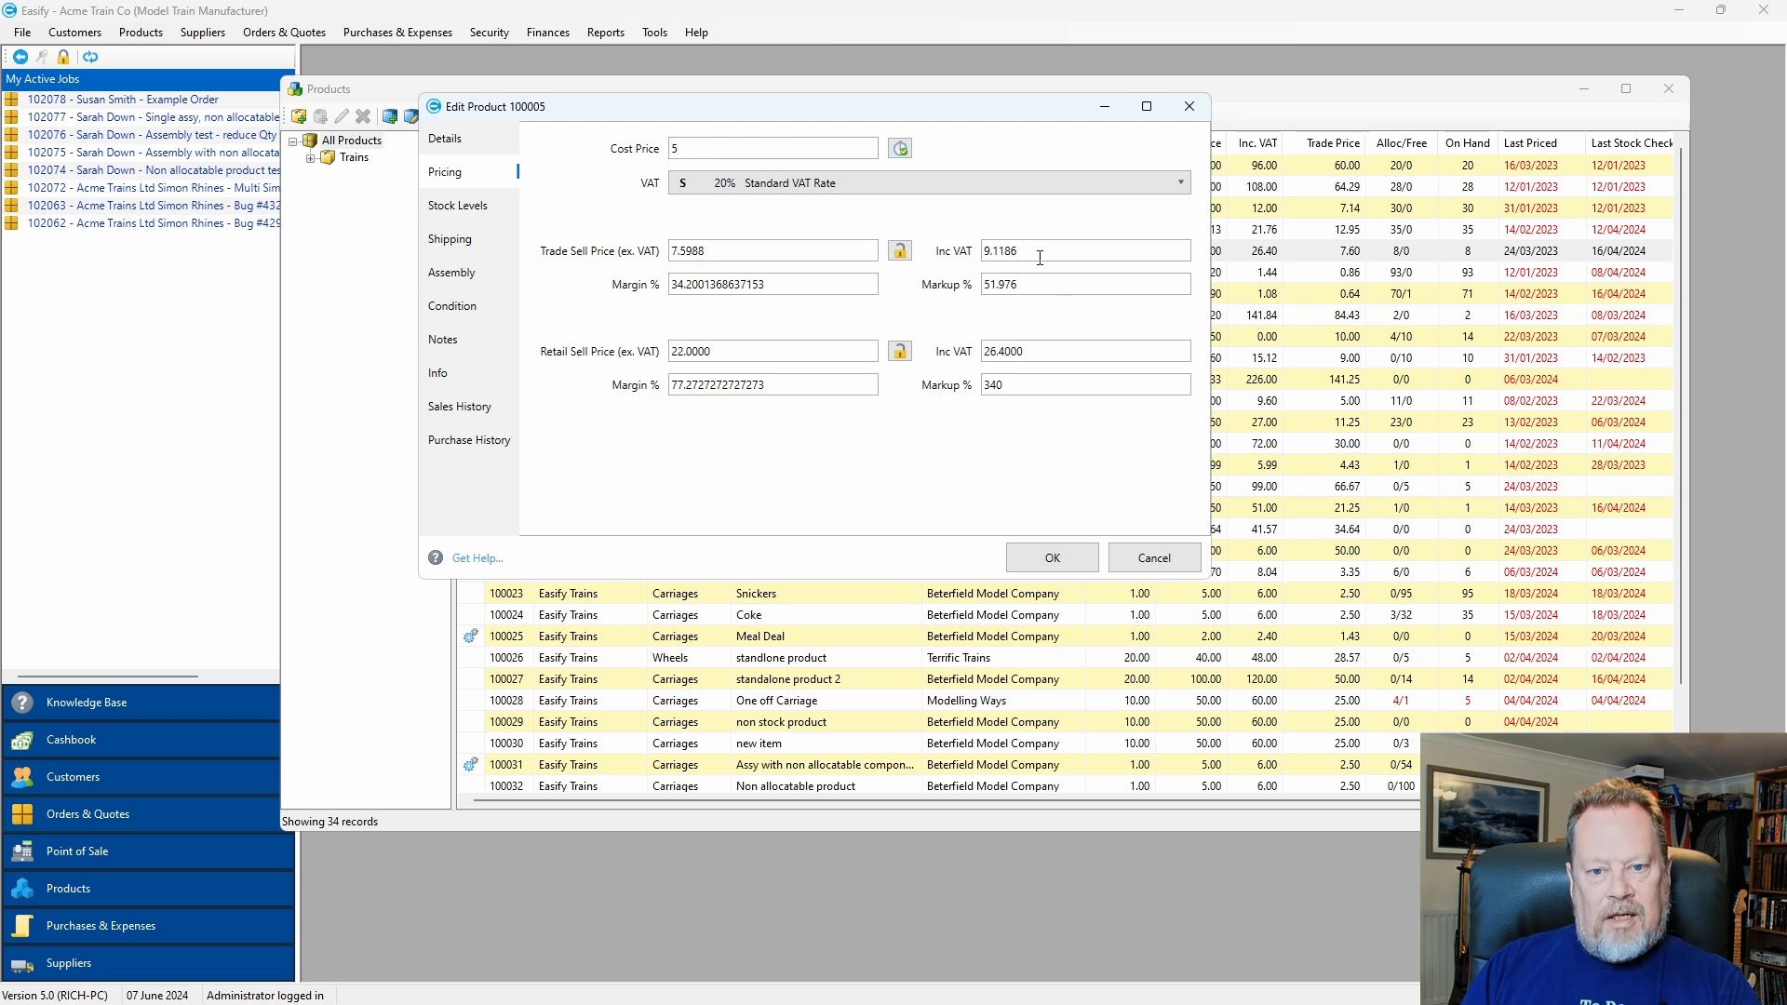
click(901, 253)
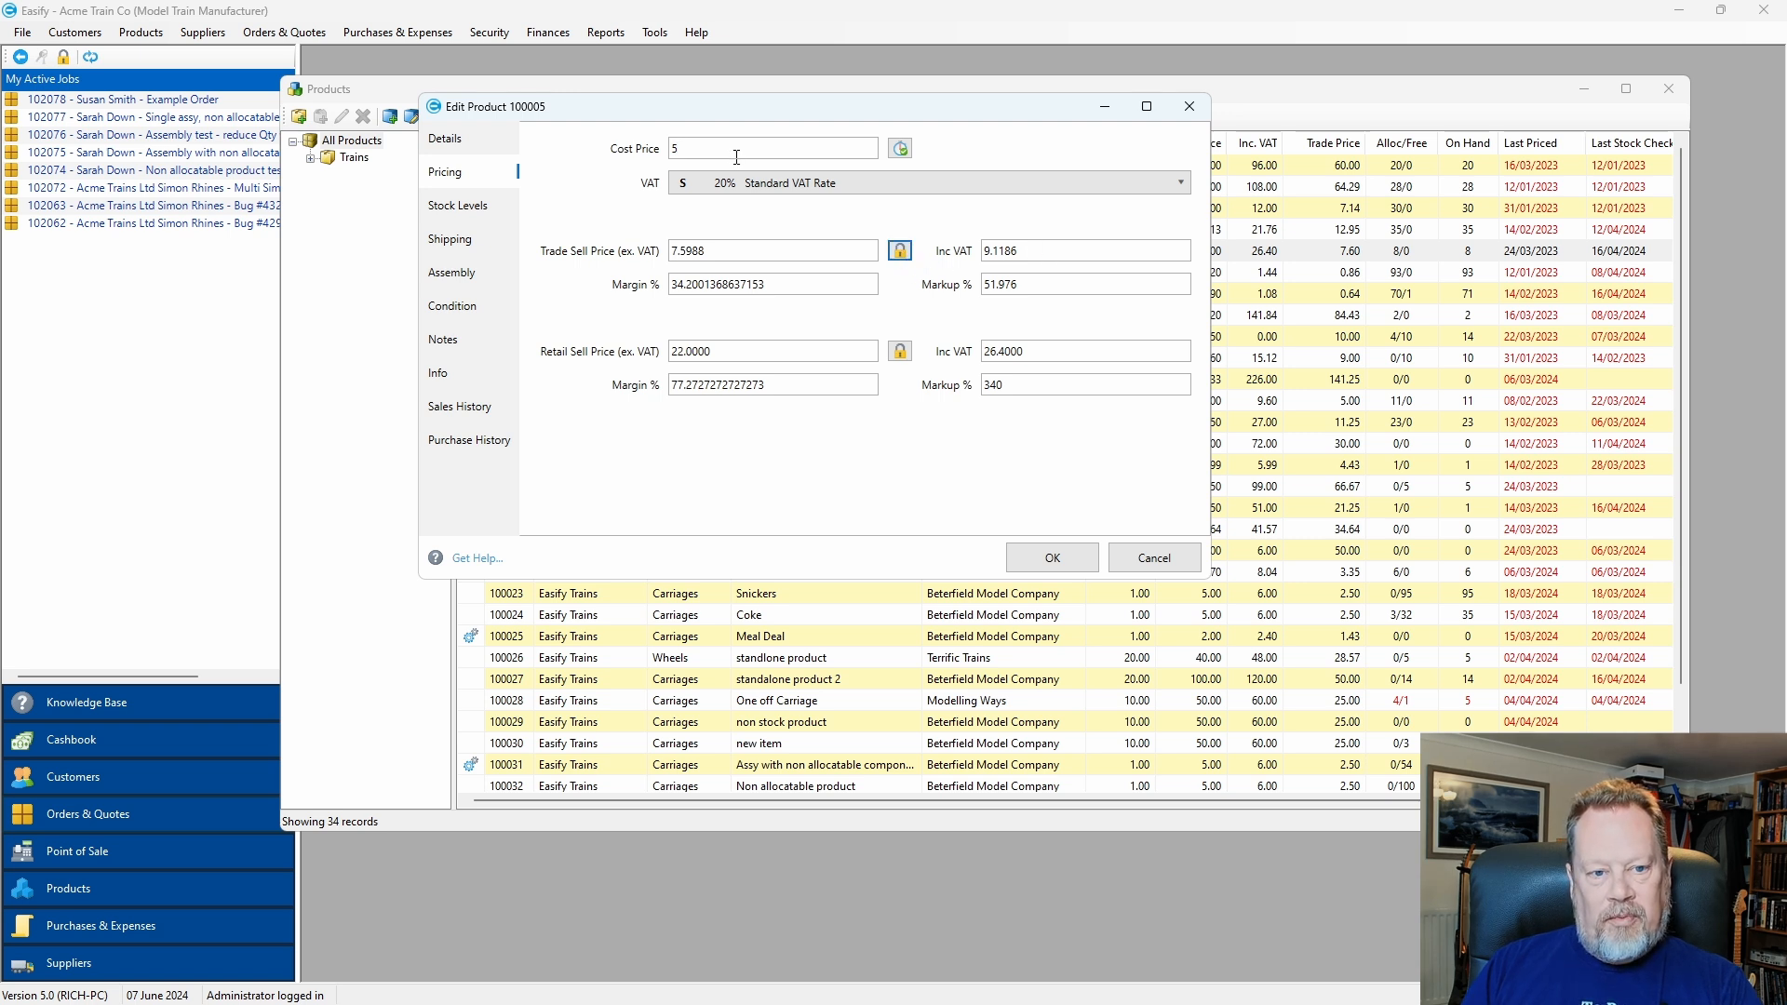
drag(710, 146, 677, 149)
text(3)
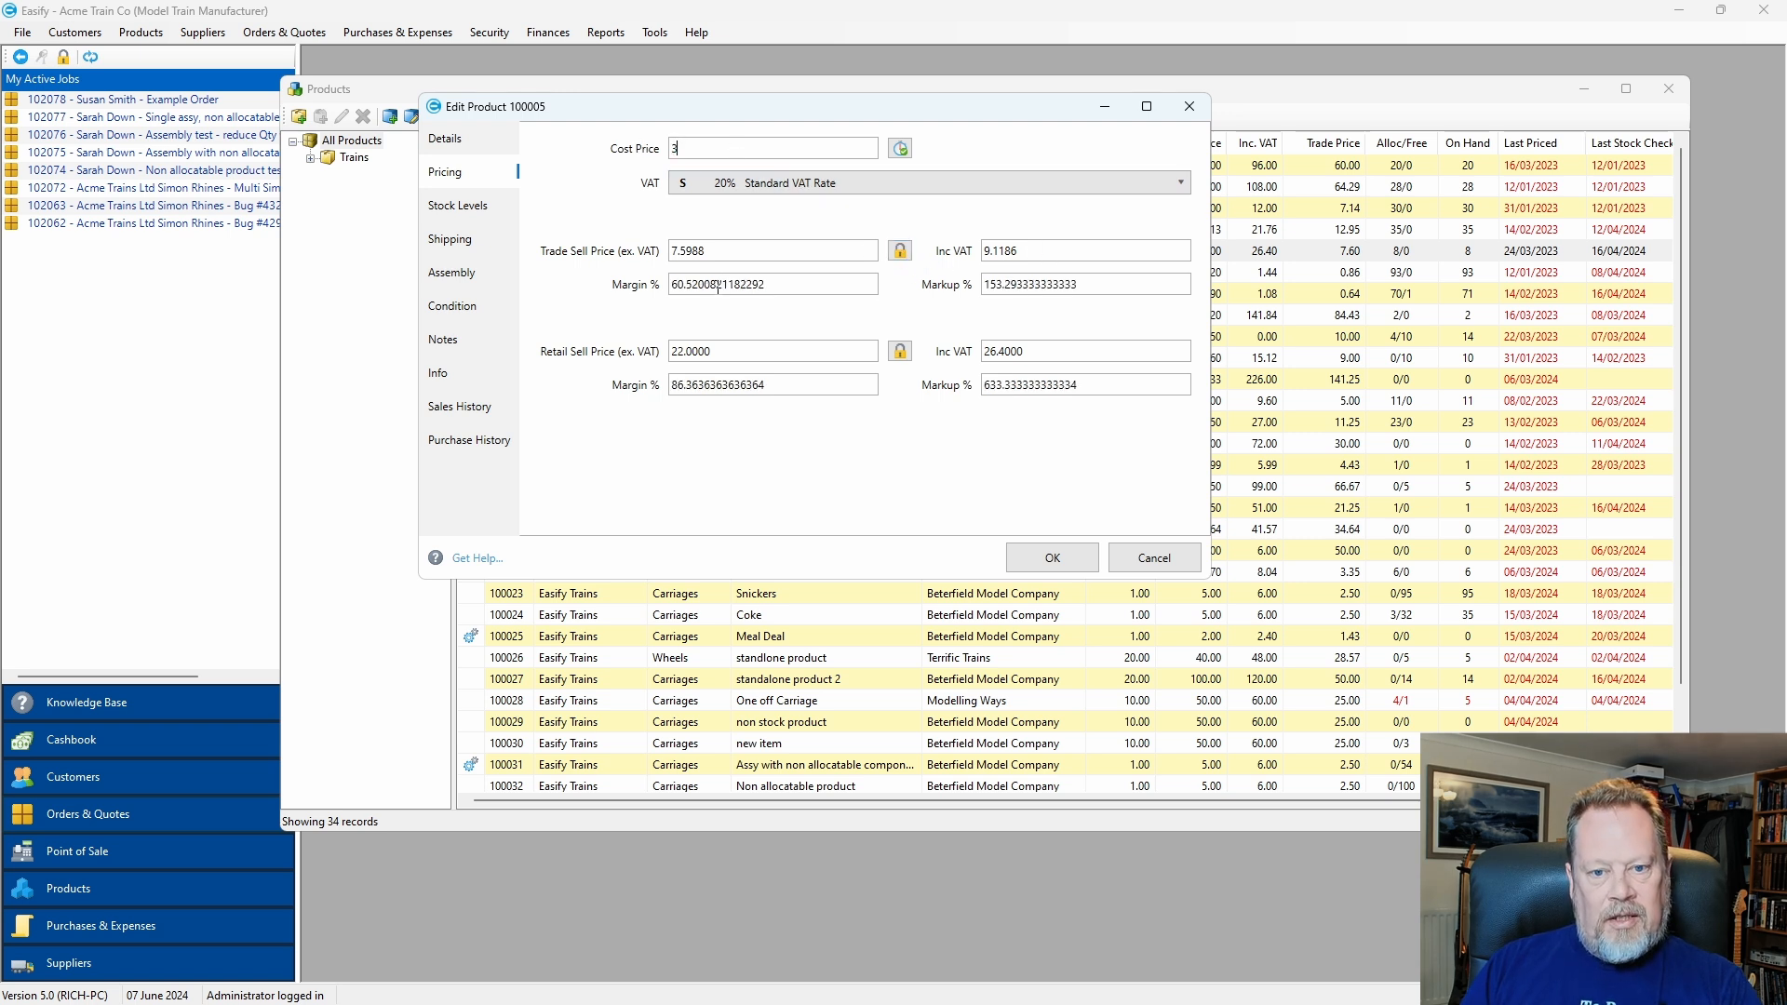
key(BackSpace)
text(5)
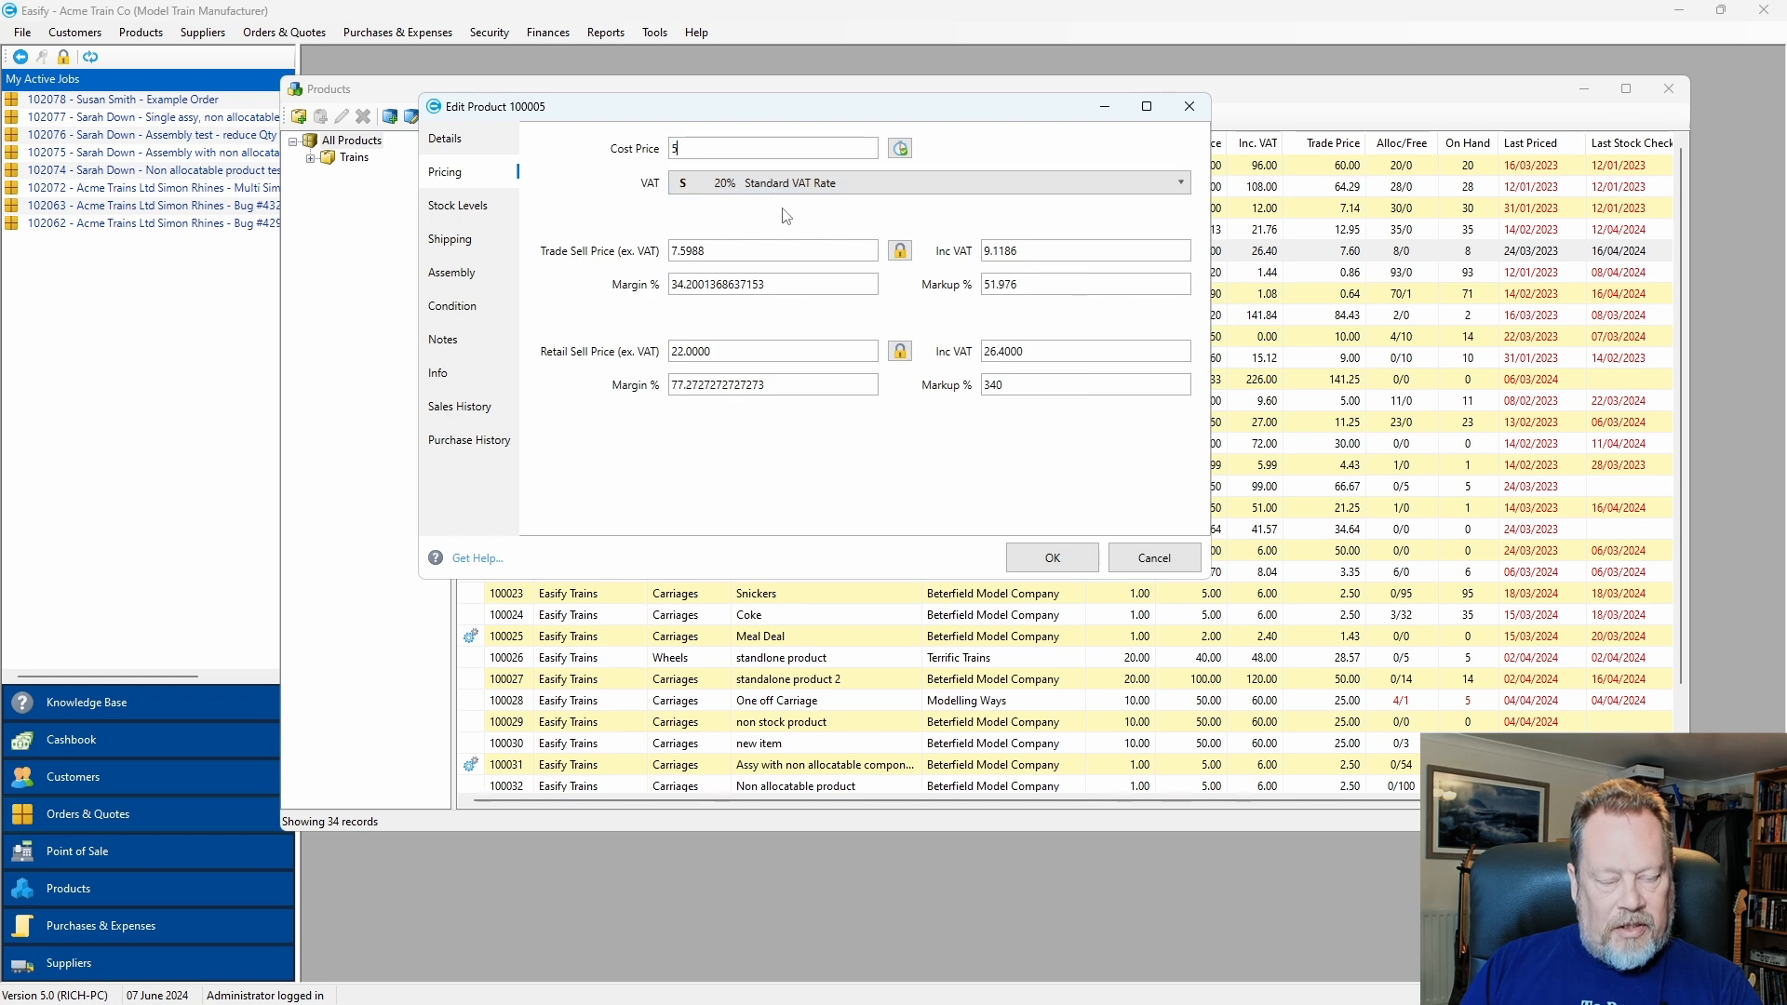
click(1164, 563)
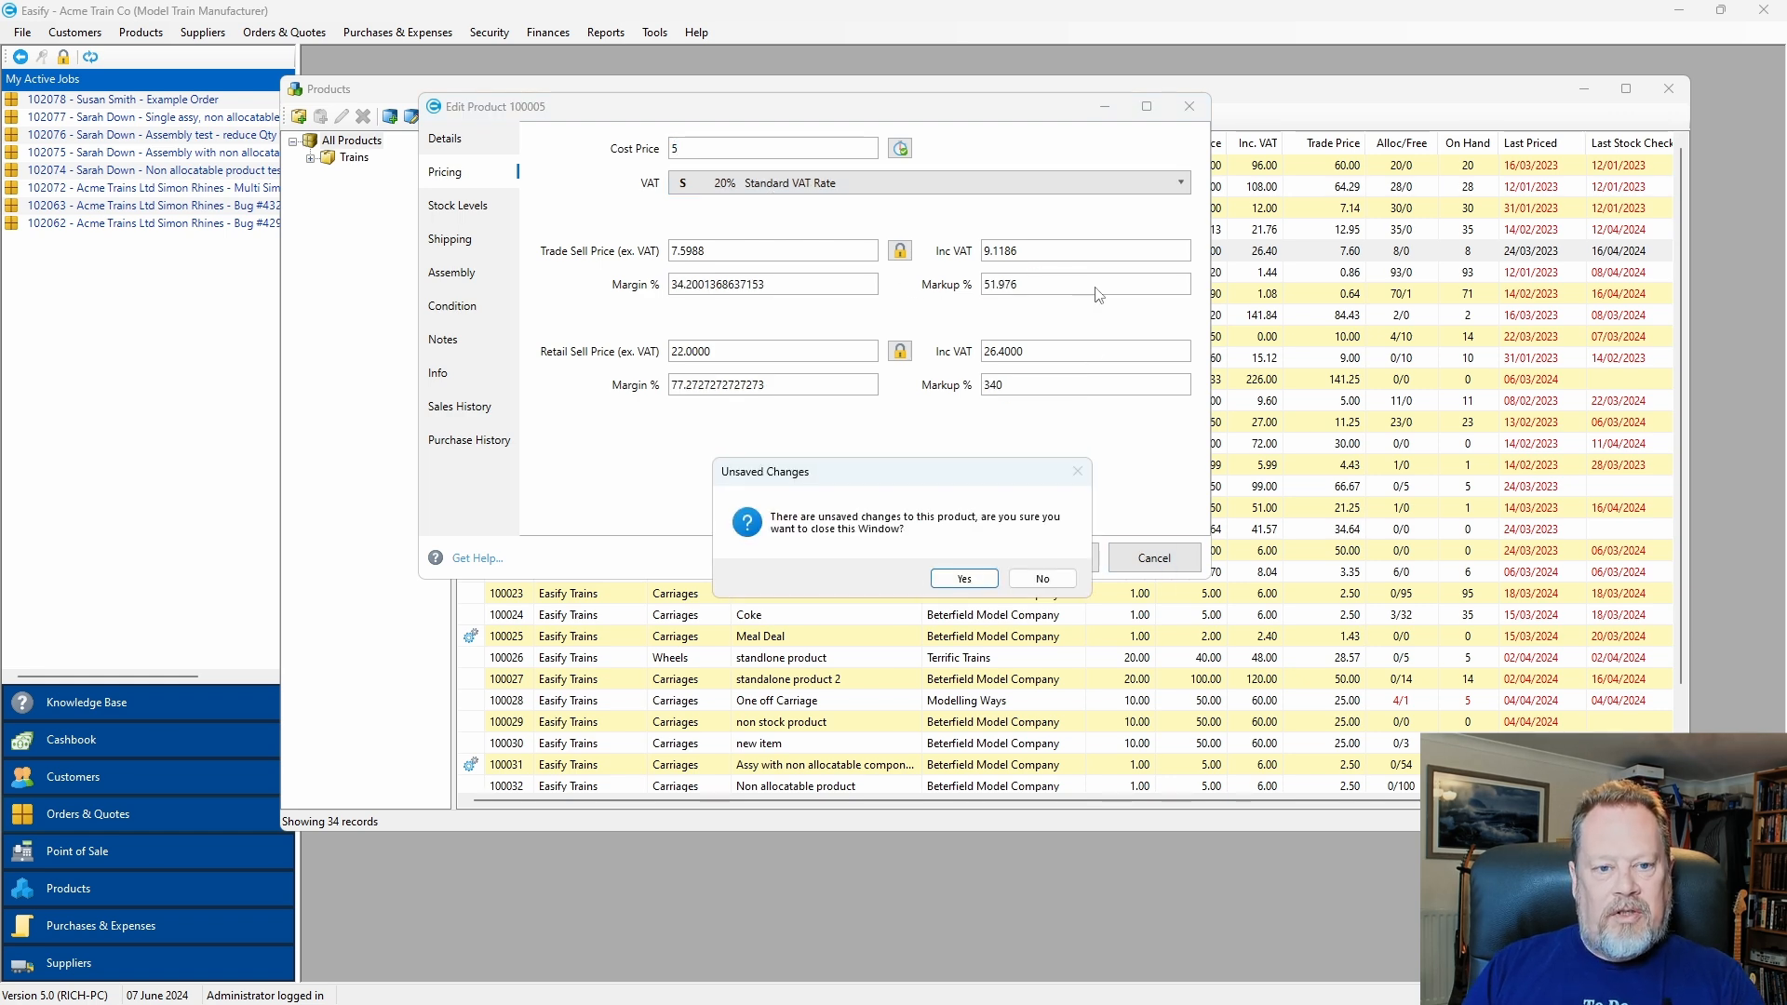
click(964, 578)
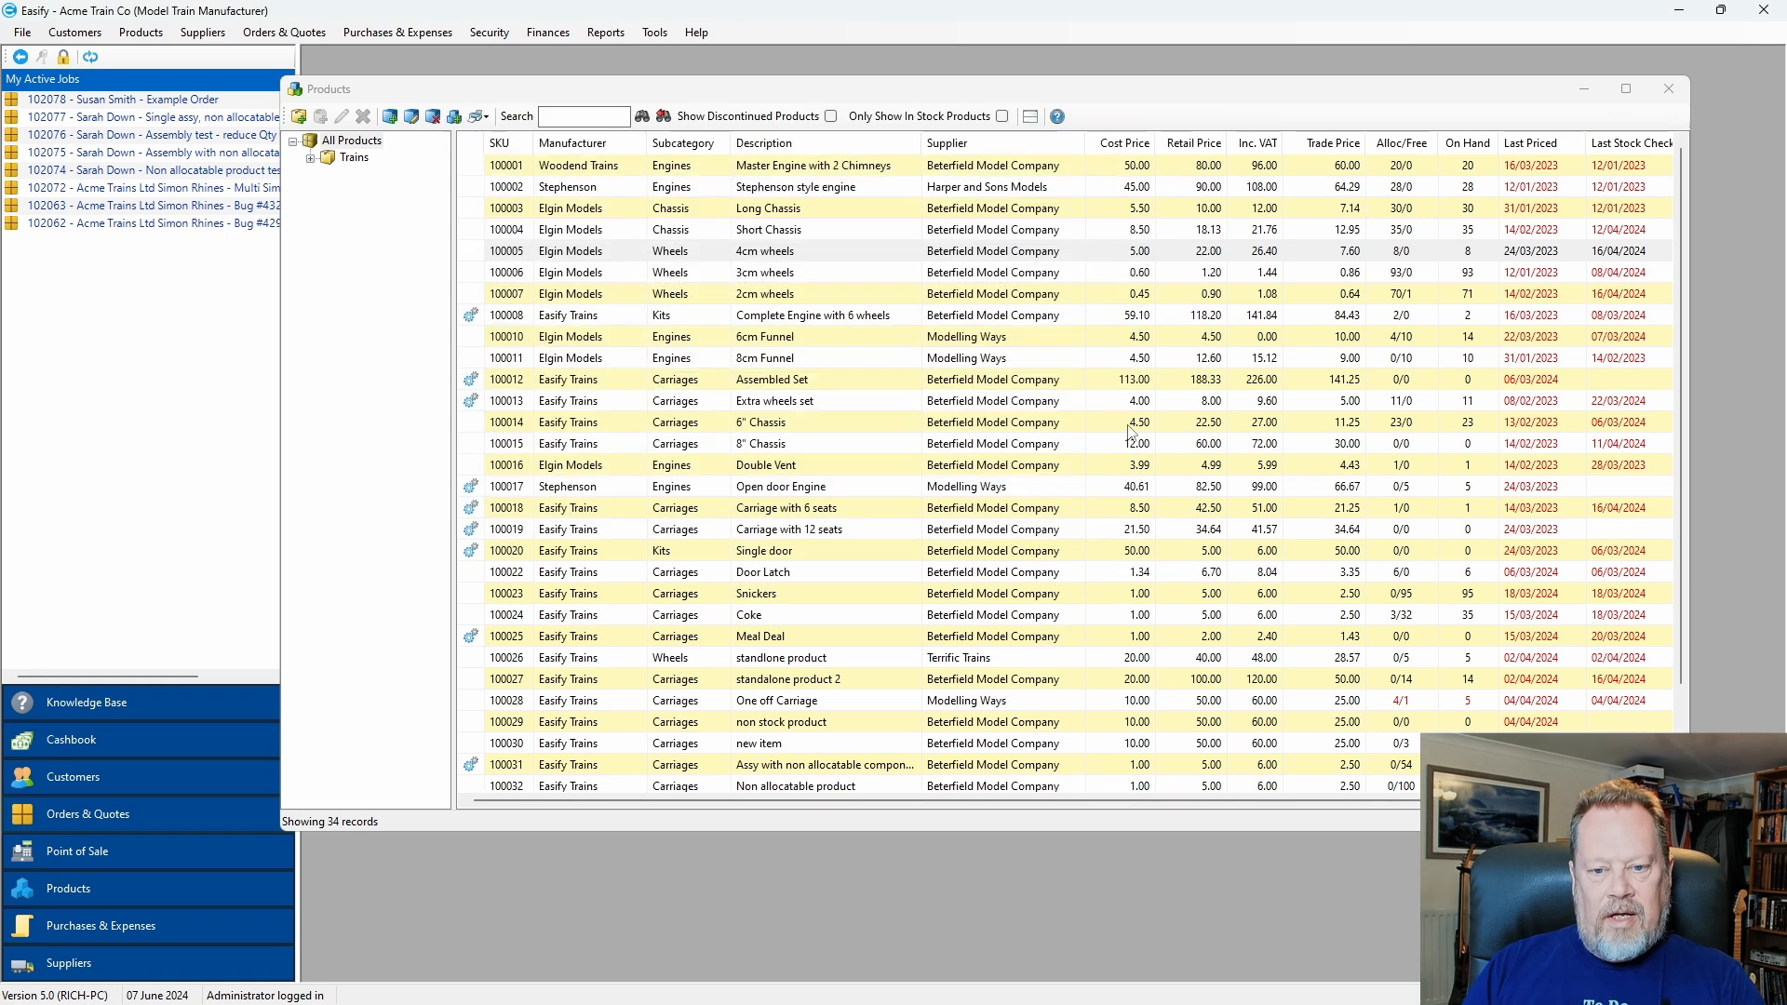
Close Products and view the unticked sell-price checkbox on the Advanced tab of Tools > Options.
click(1669, 89)
click(655, 33)
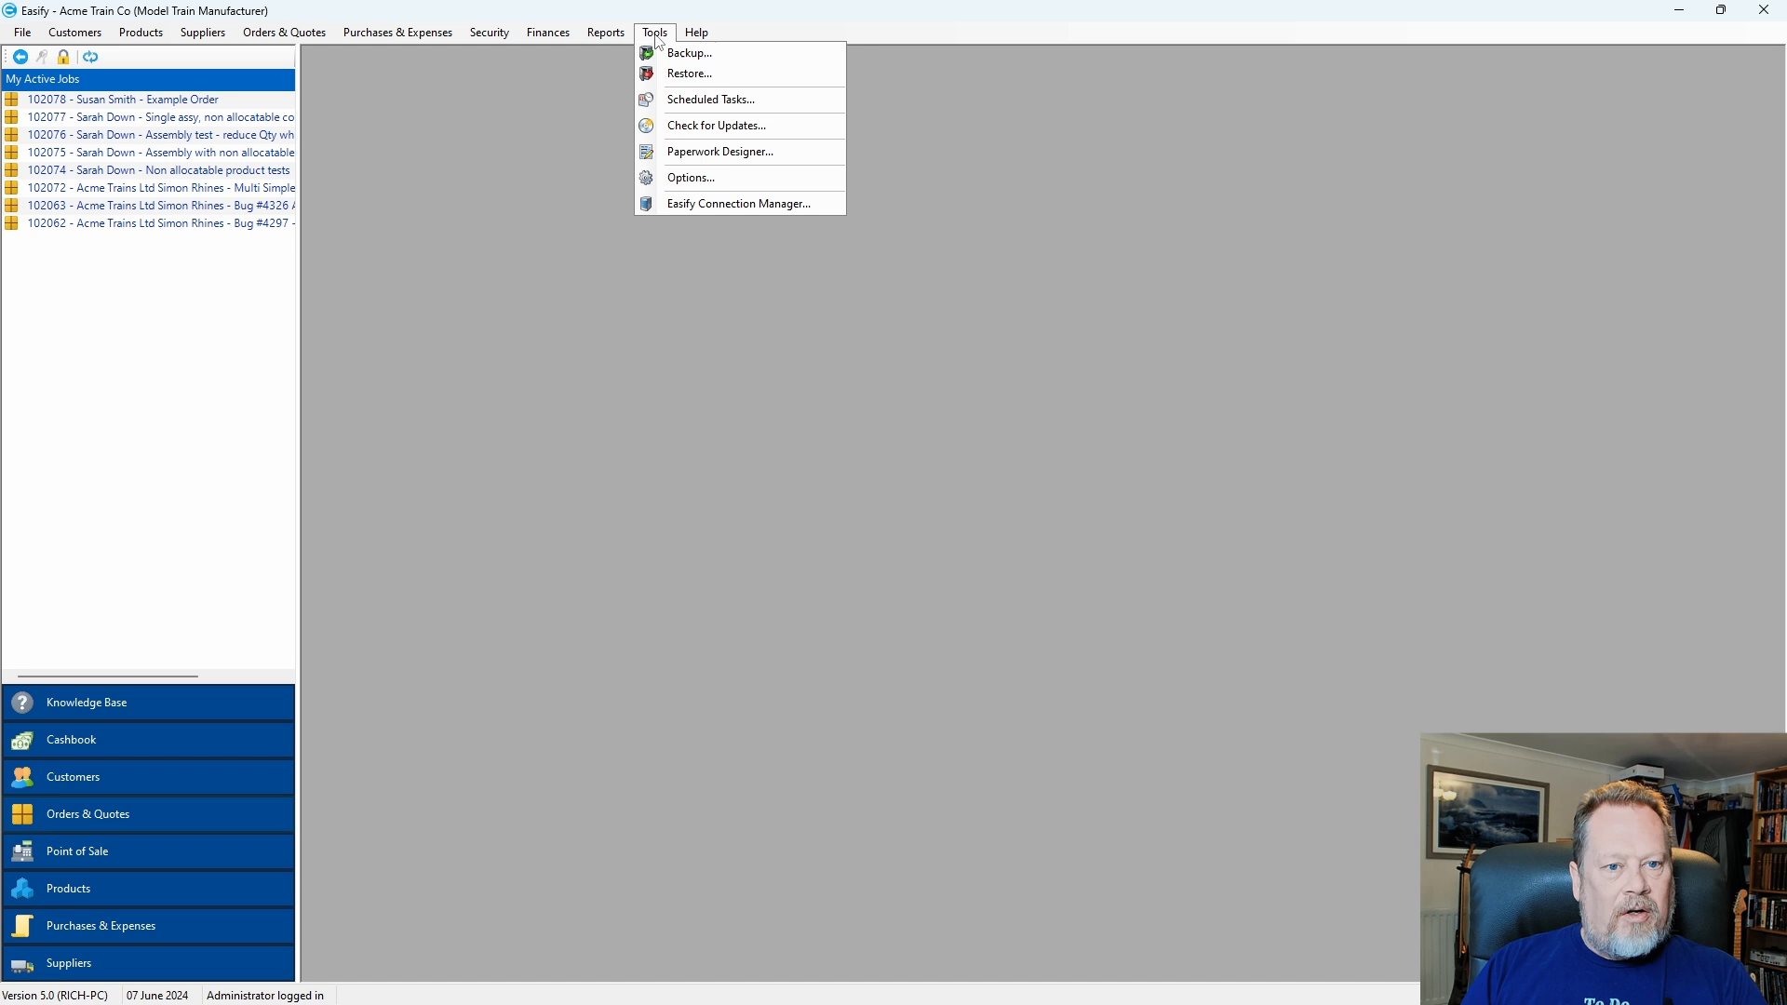
click(689, 178)
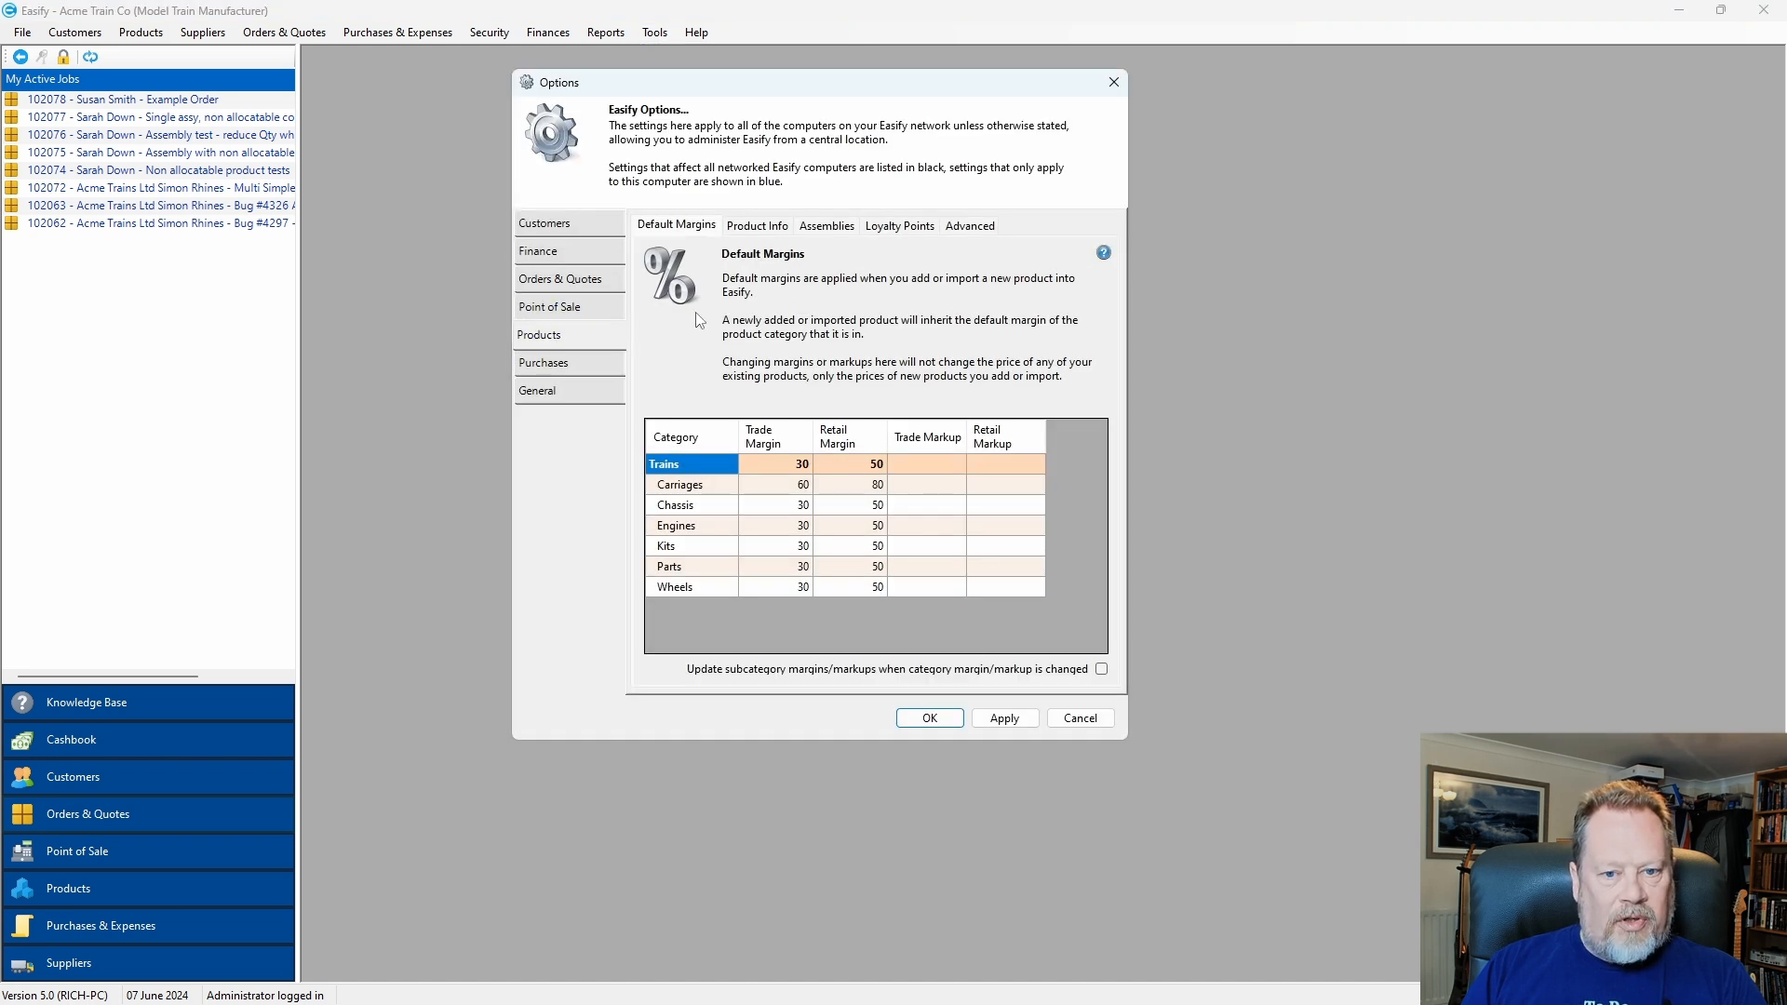
click(984, 233)
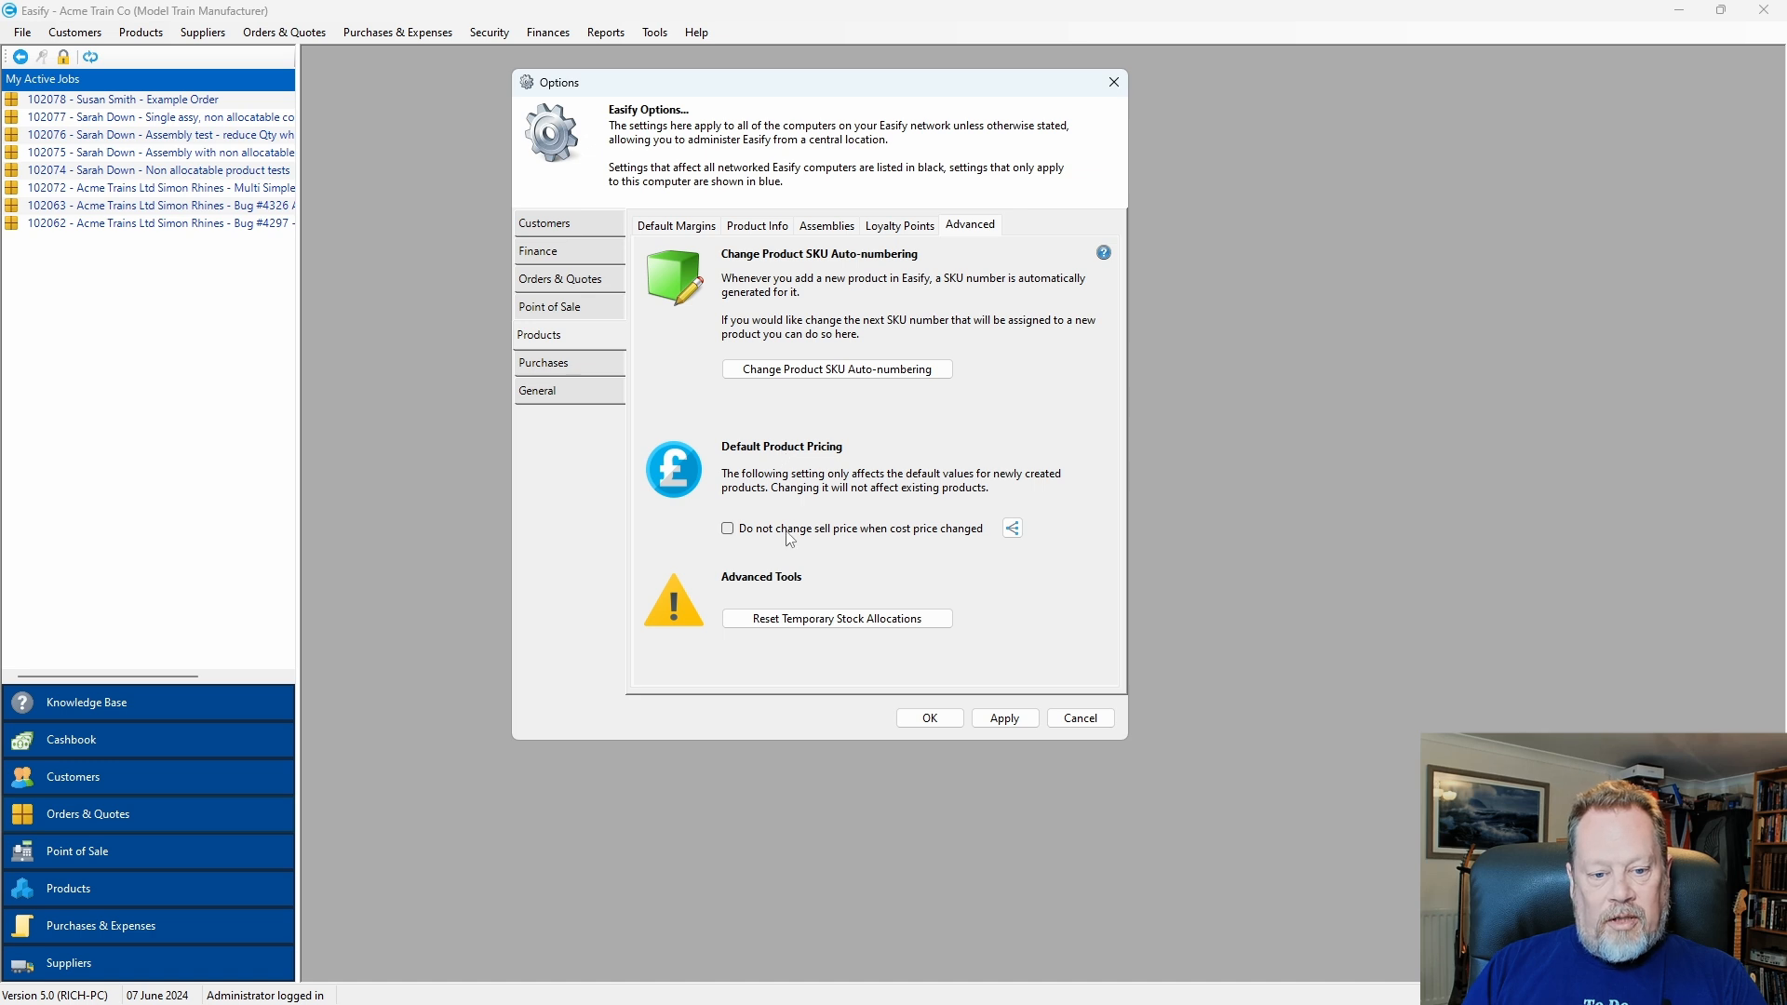
mouse_move(753, 536)
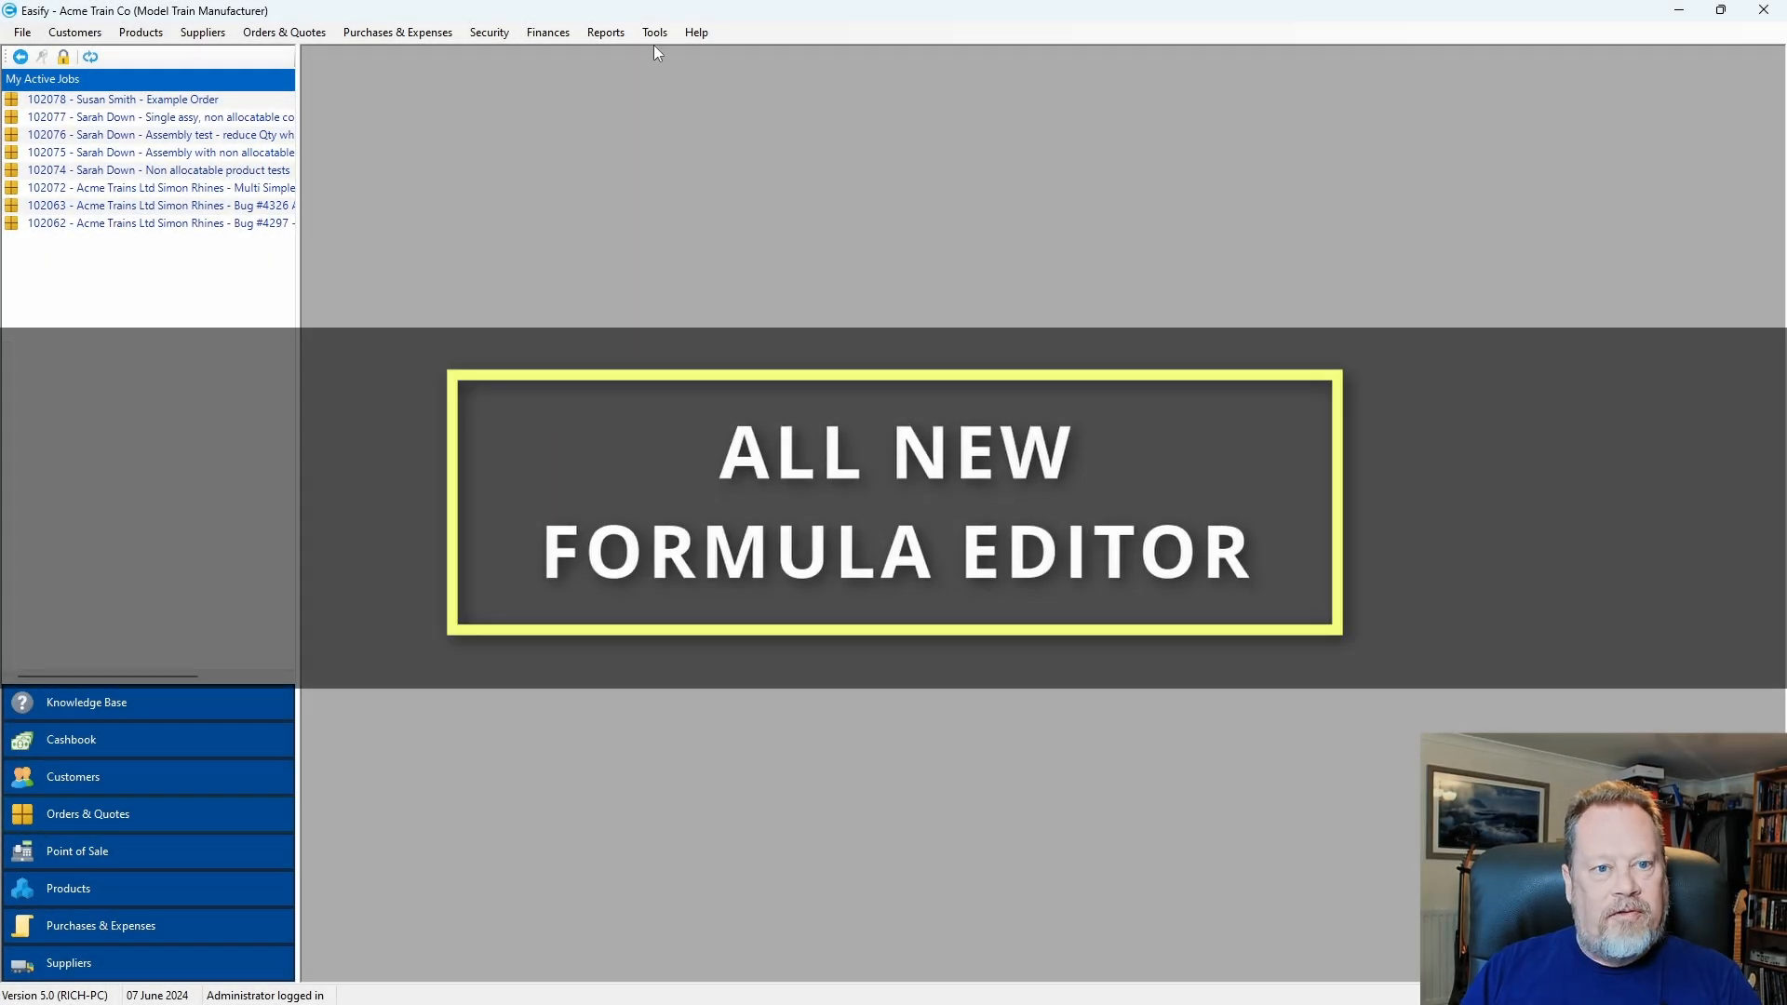
click(655, 36)
click(750, 151)
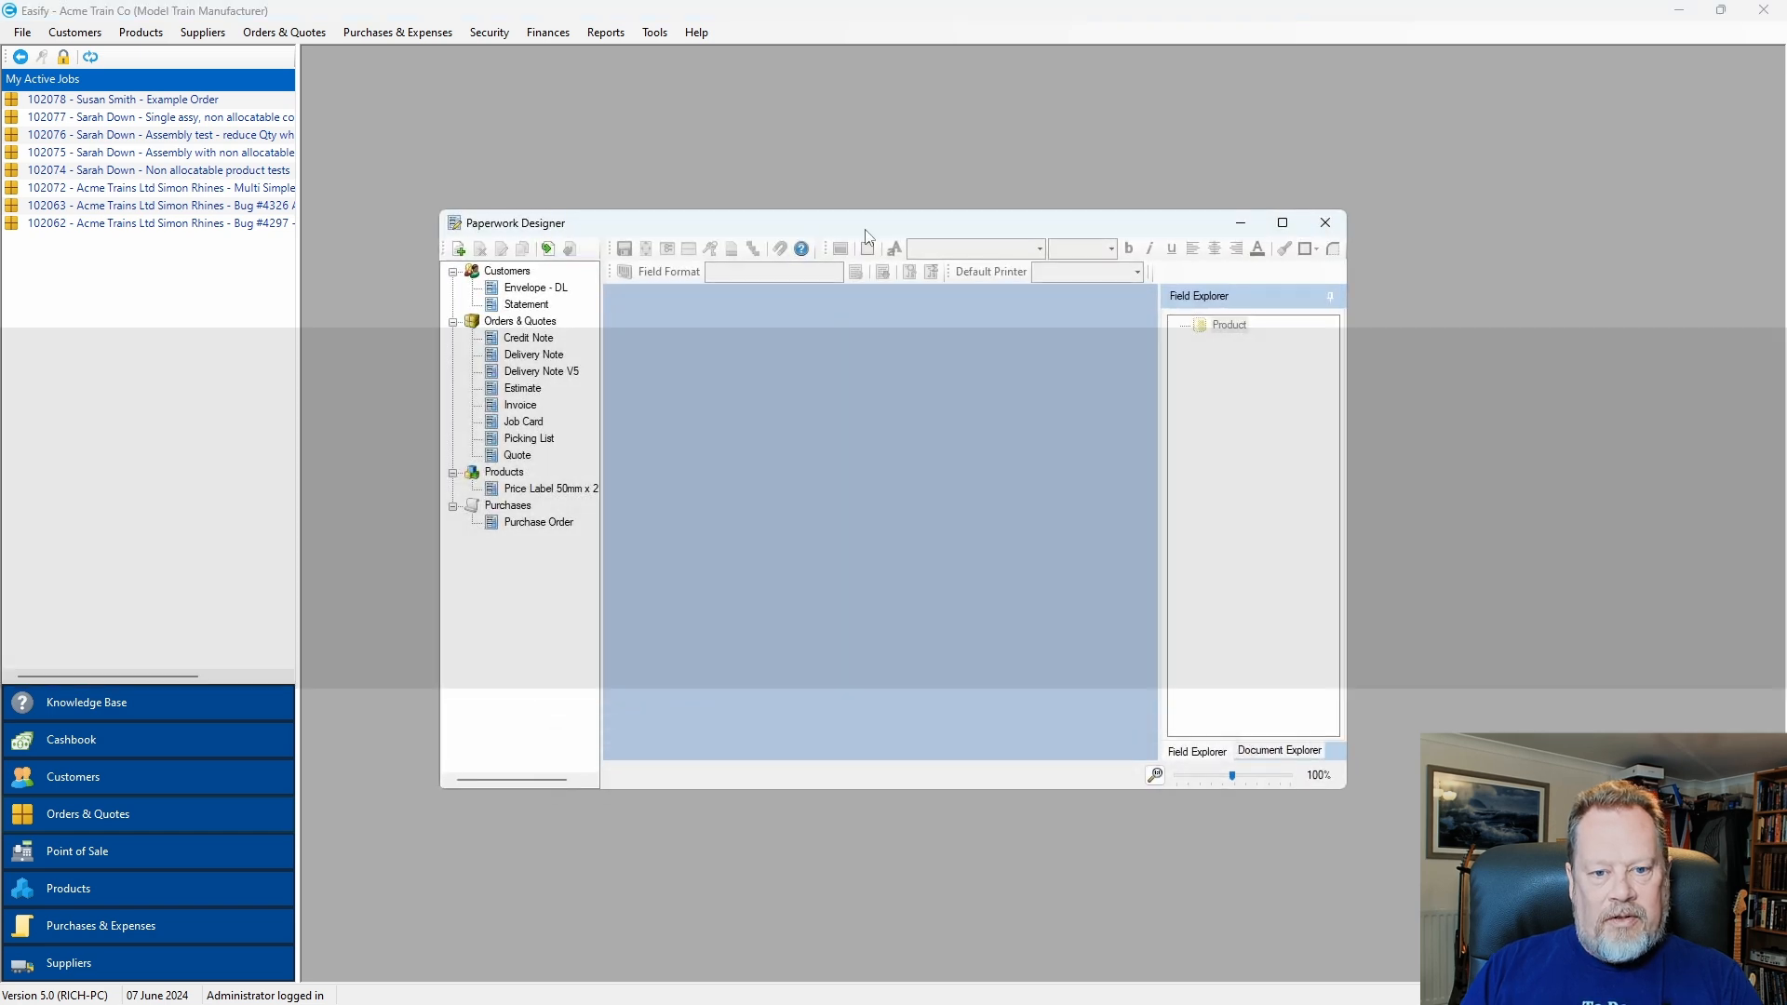
drag(866, 235, 835, 145)
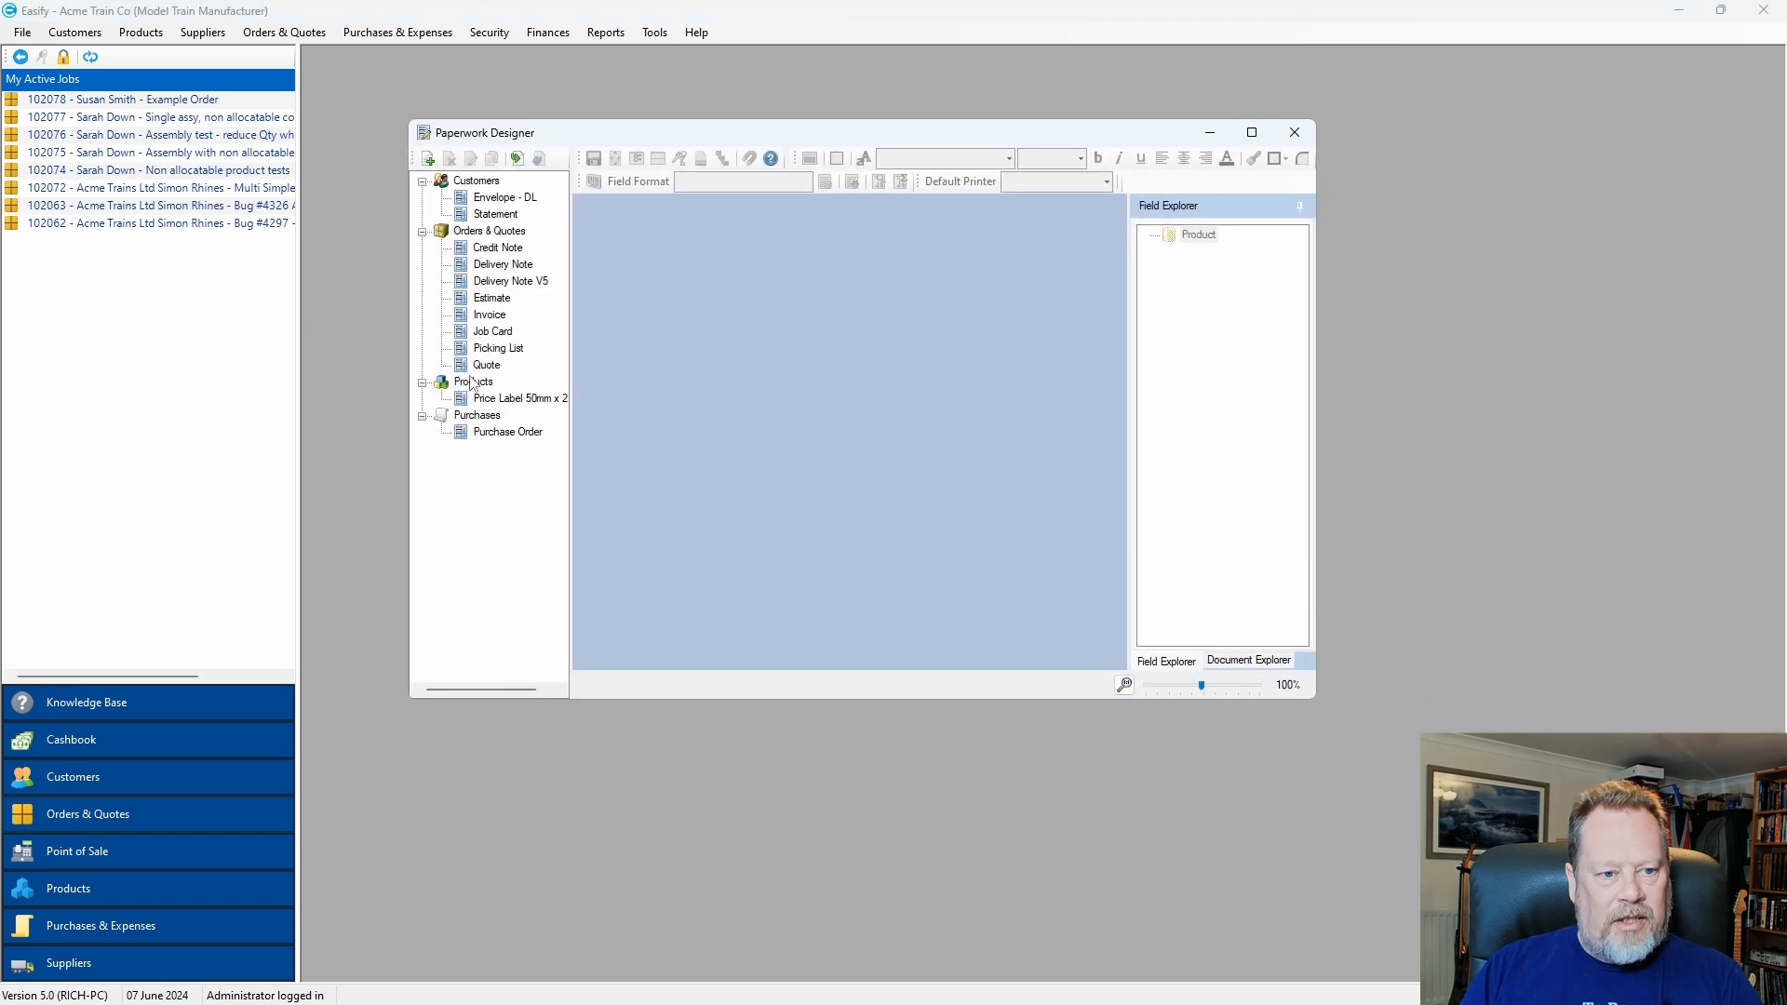
click(494, 317)
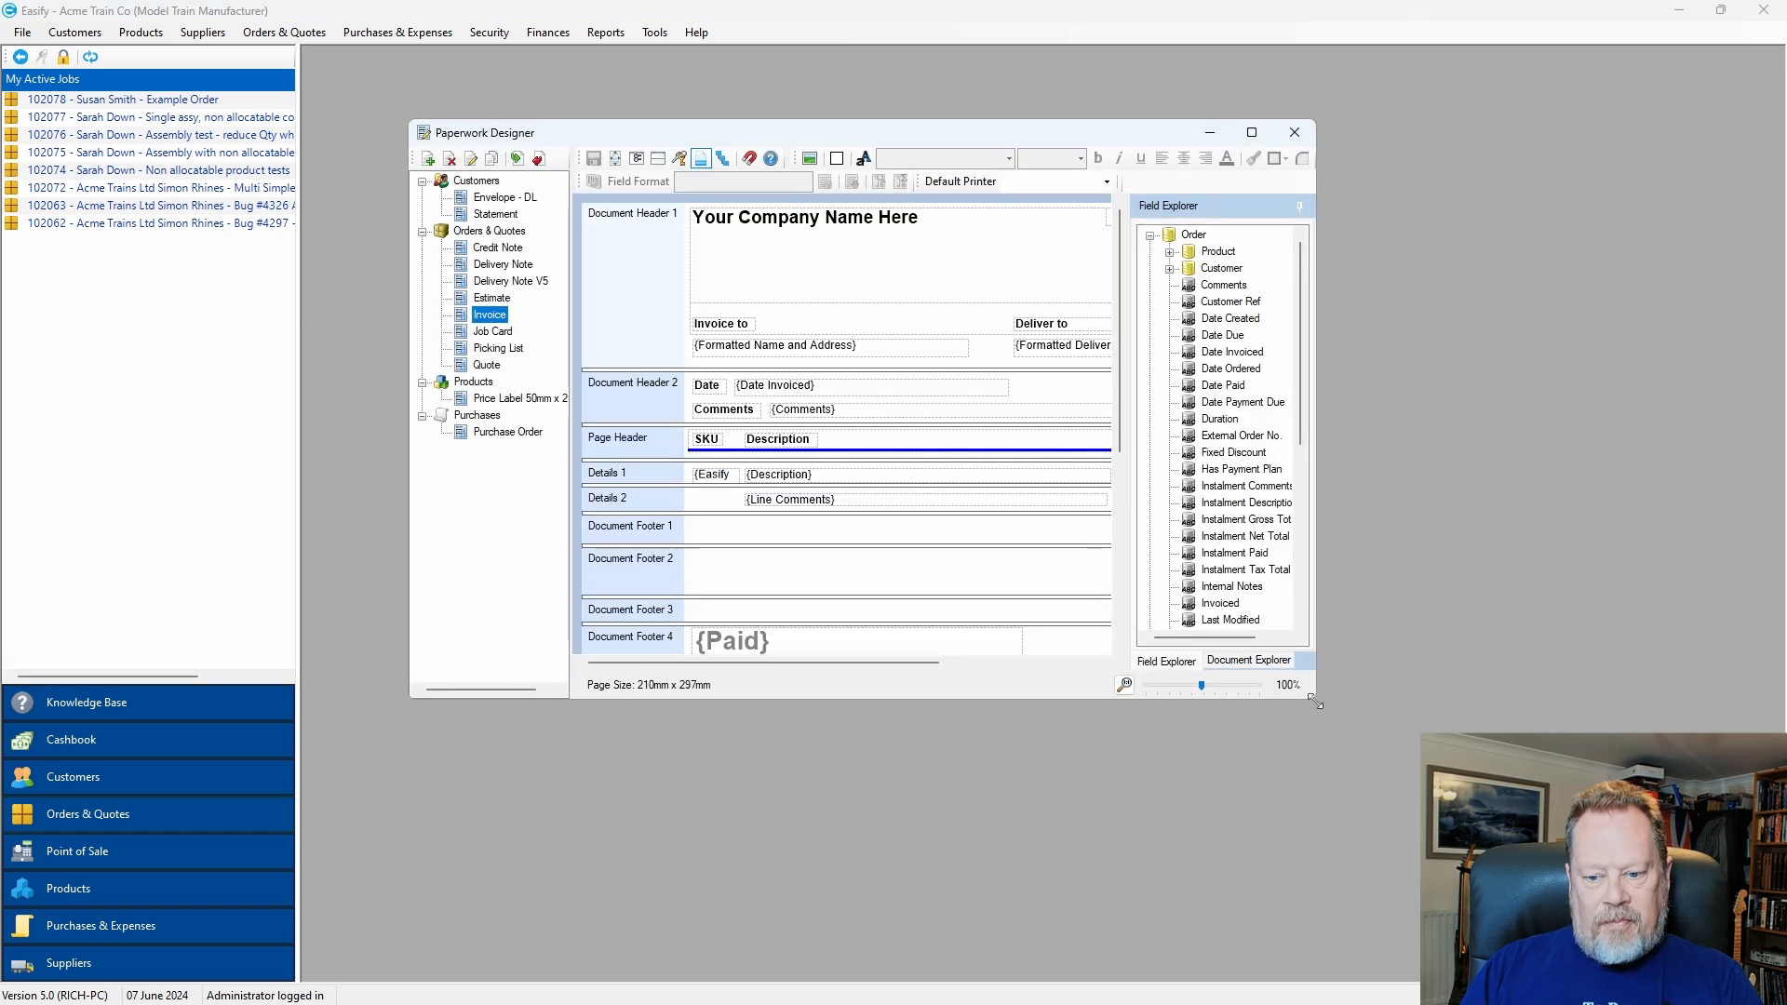
drag(1314, 698, 1581, 899)
drag(990, 132, 949, 111)
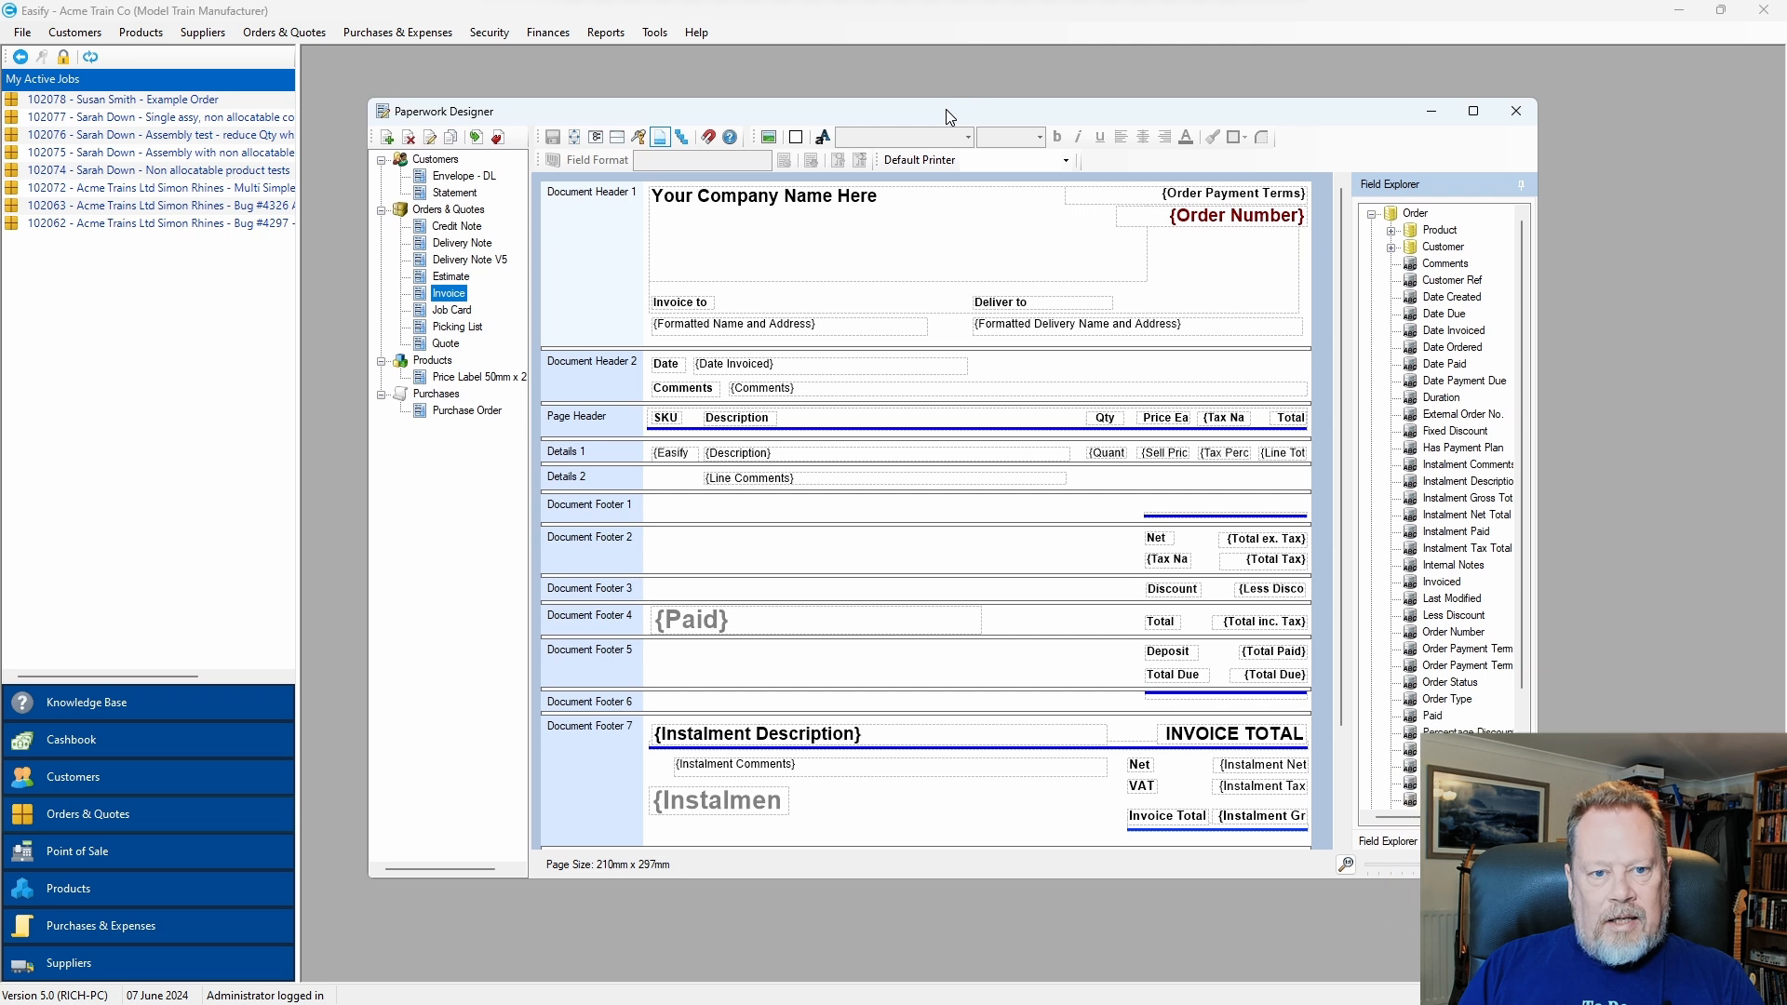
click(1275, 651)
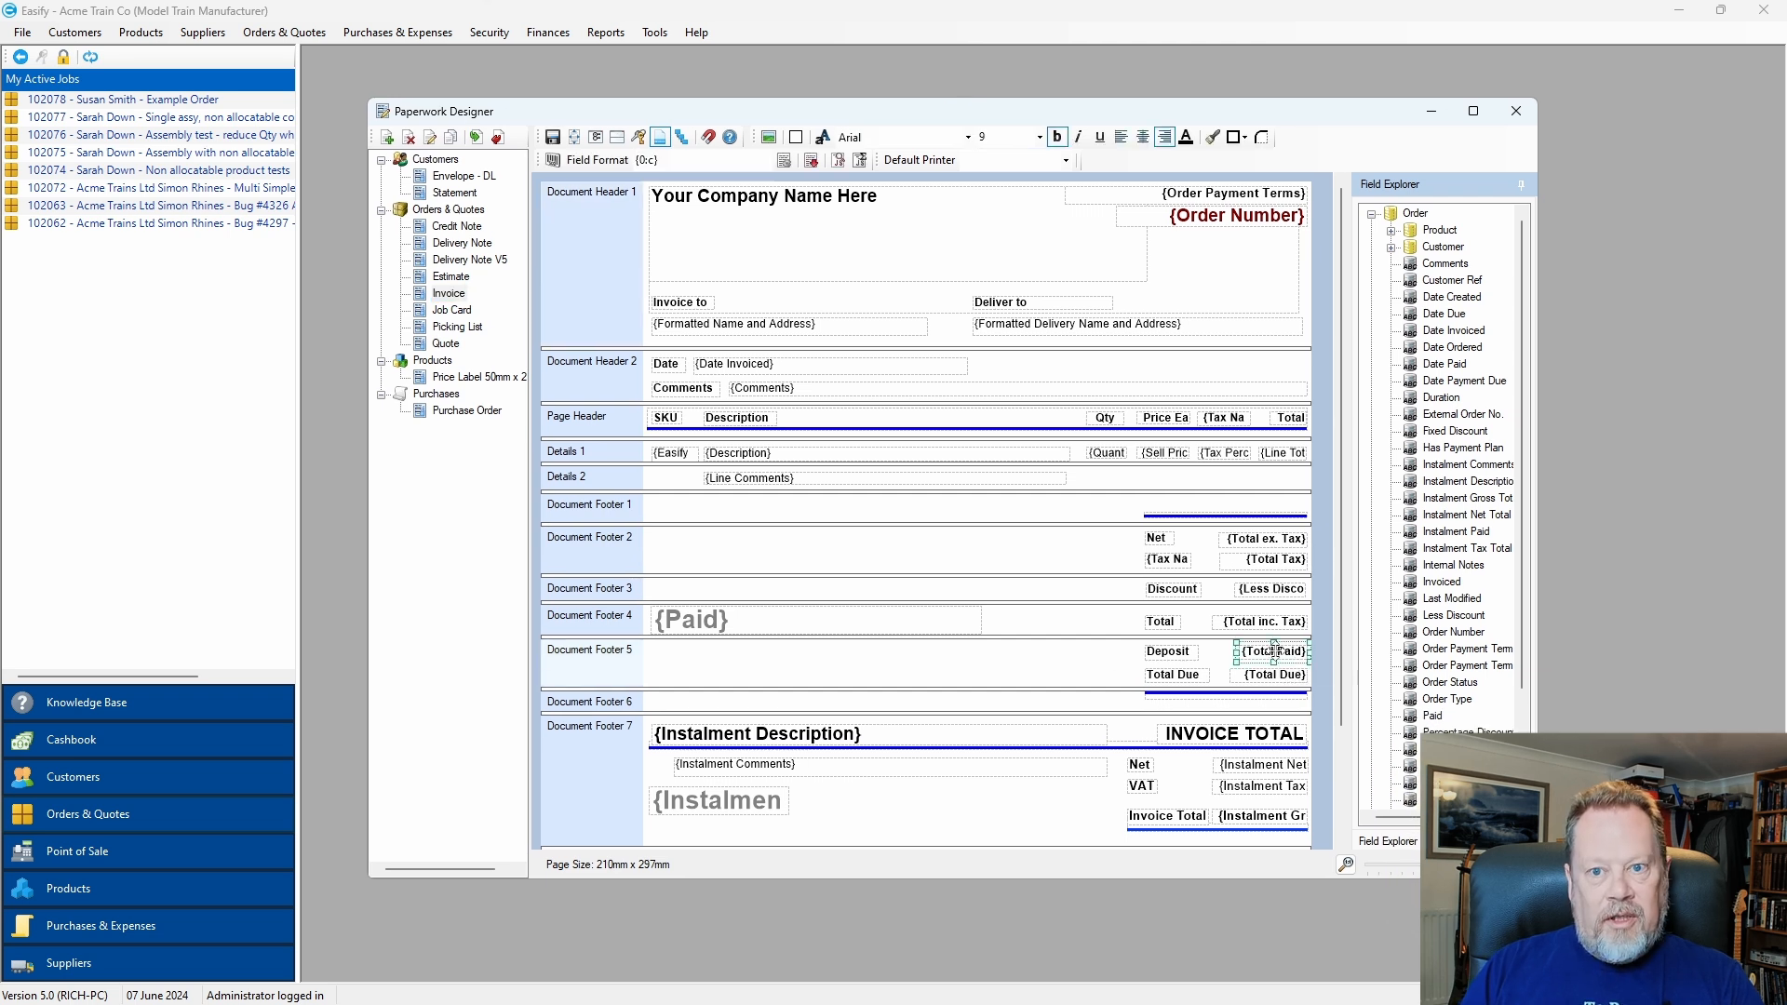
click(838, 161)
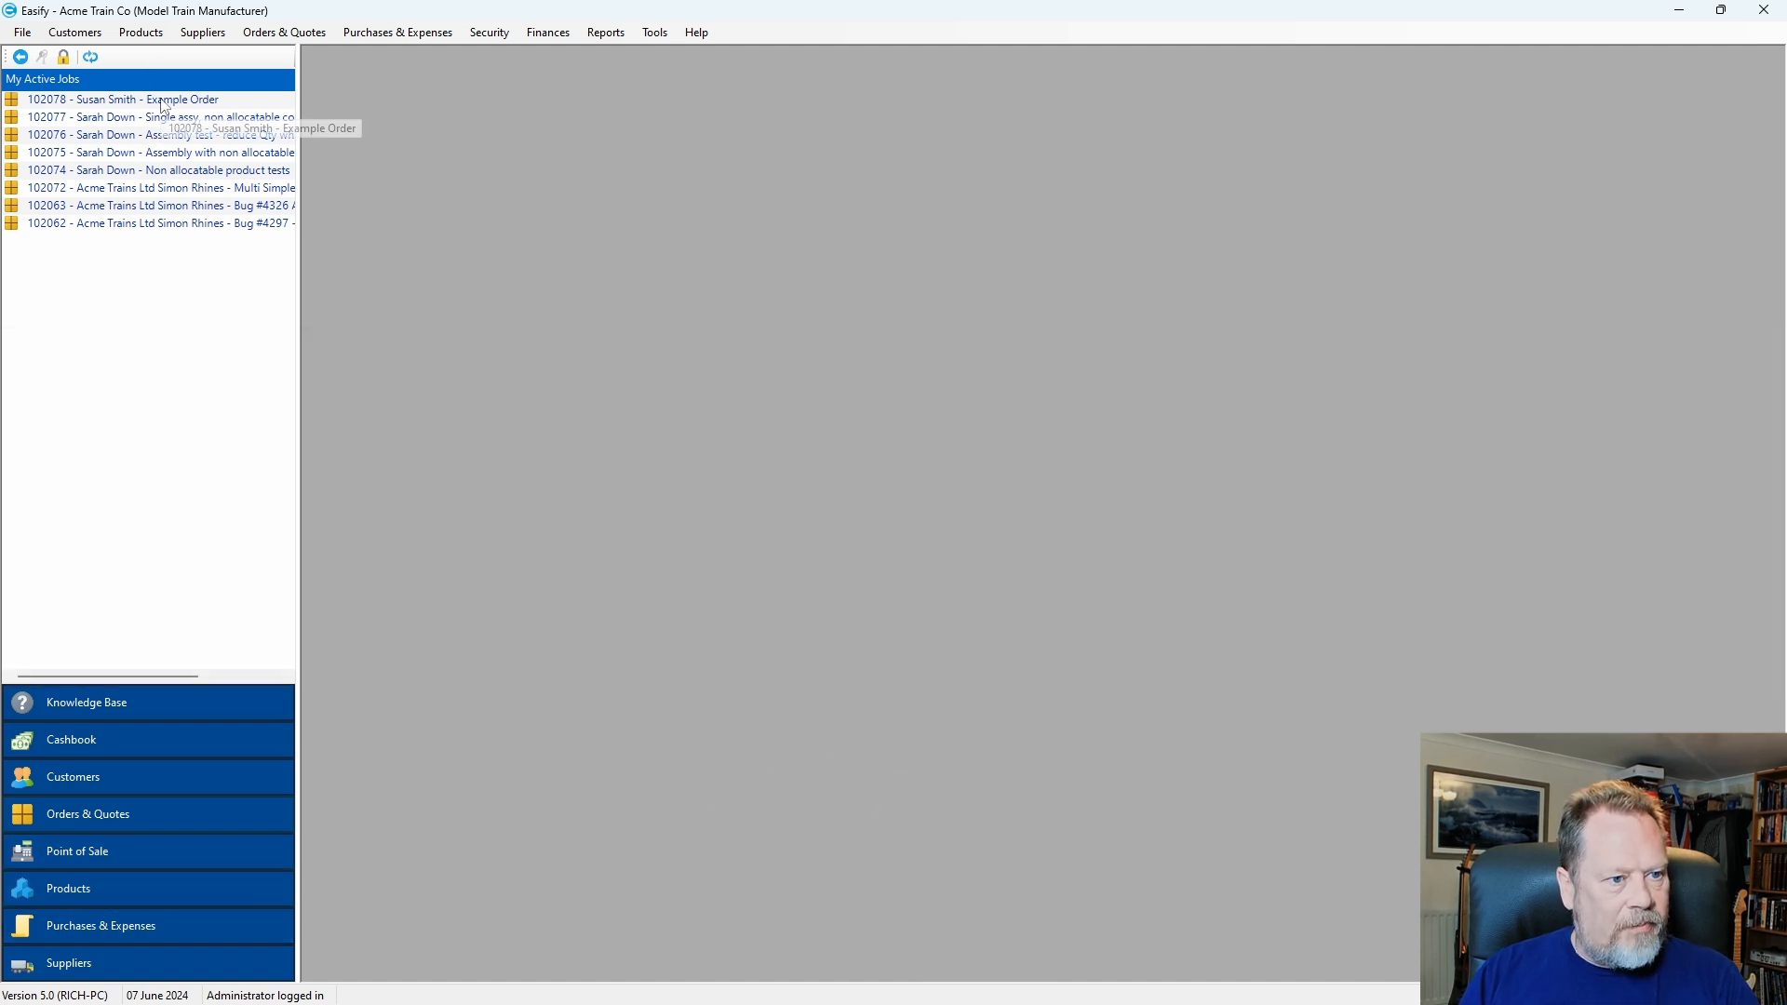
Open the Example Order and drag its window onto another monitor and back.
double_click(163, 101)
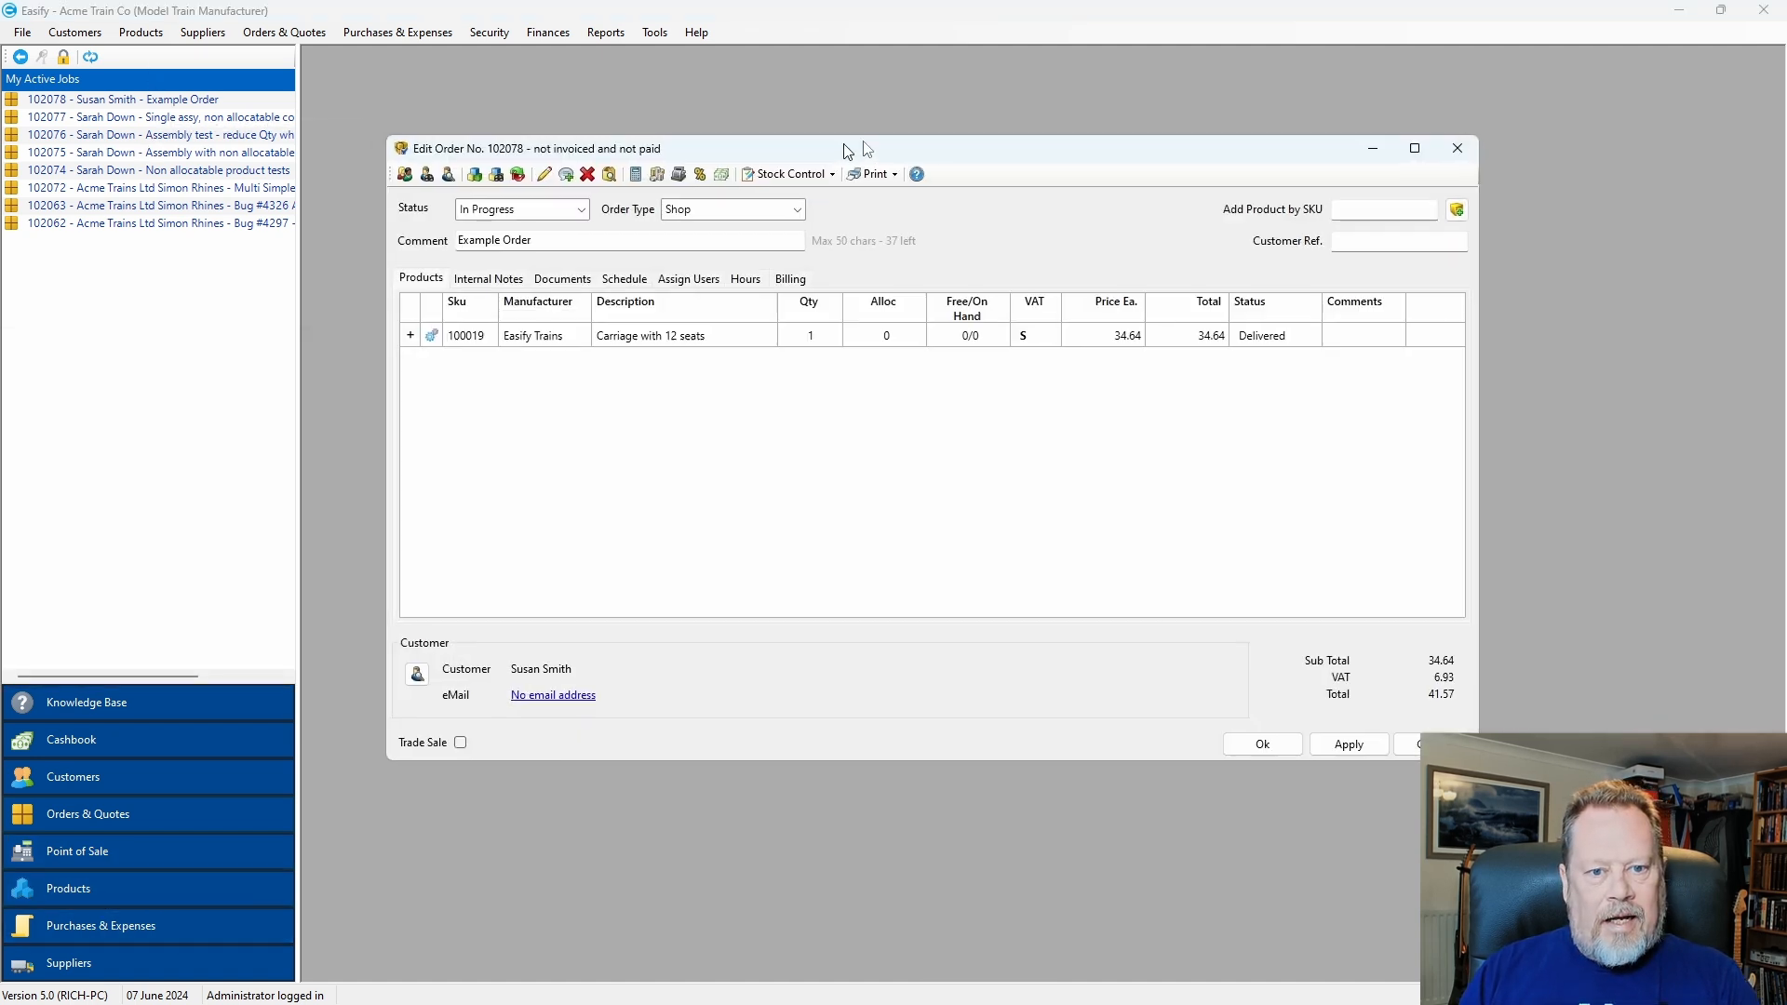
drag(844, 144, 809, 157)
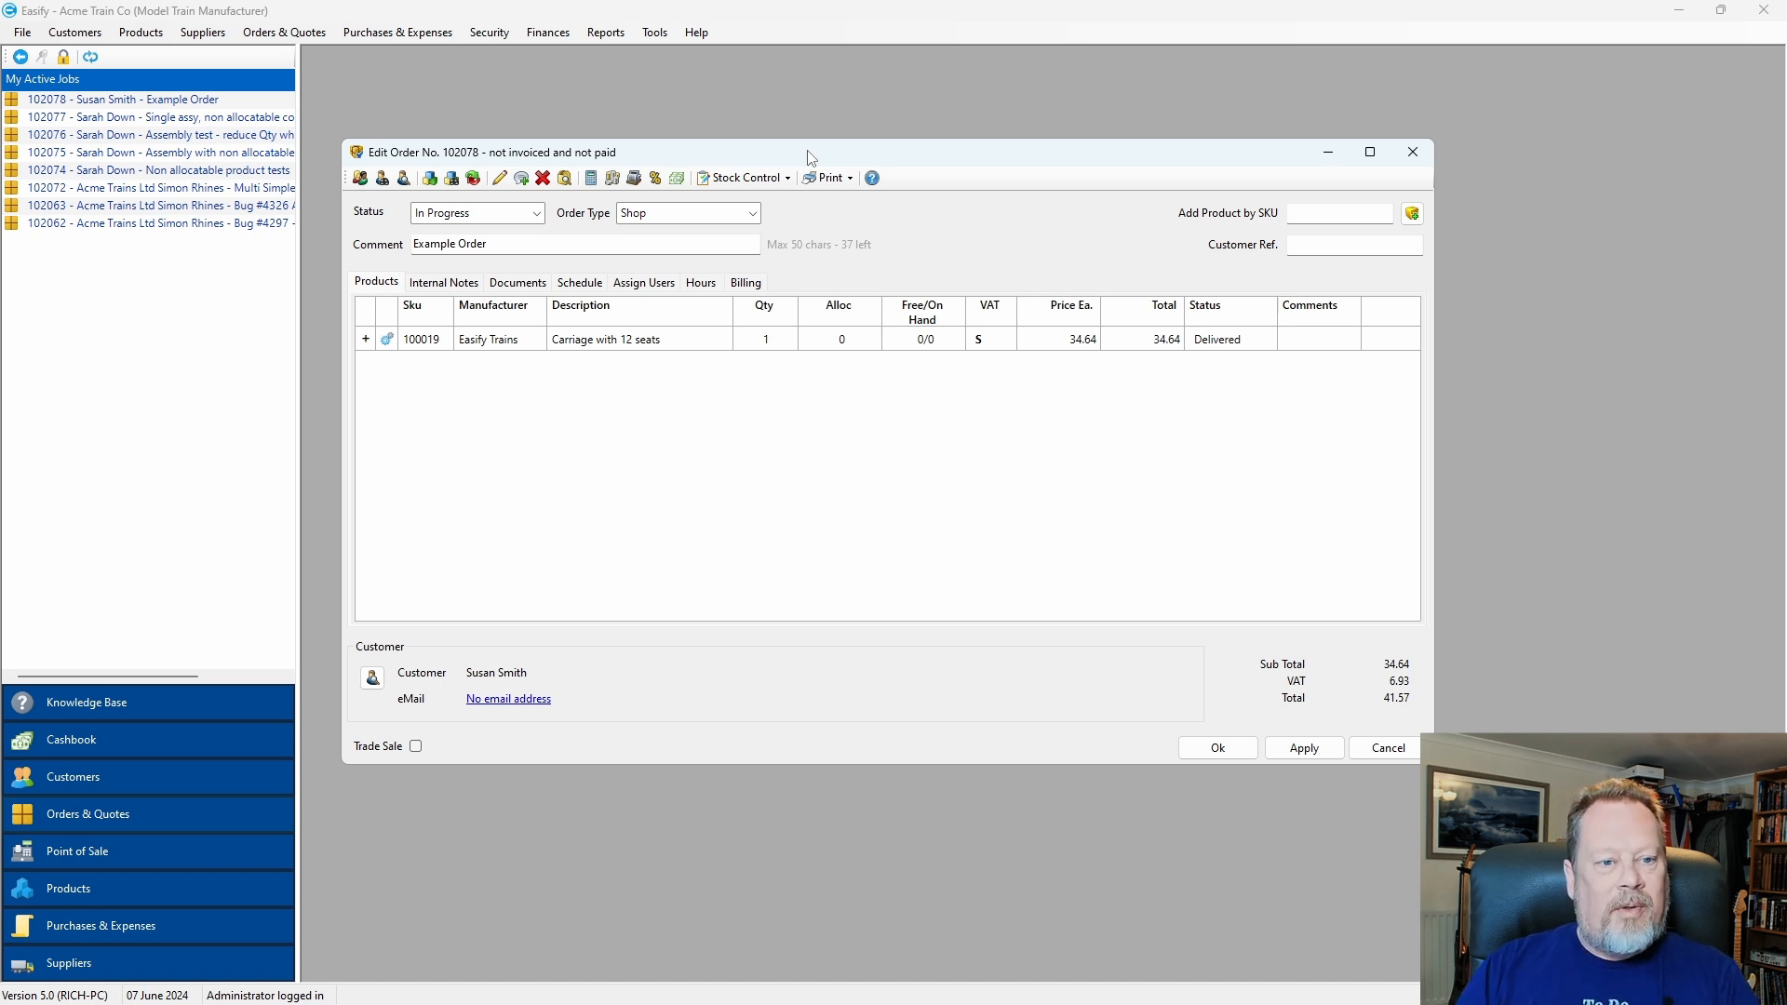
drag(809, 158, 1364, 230)
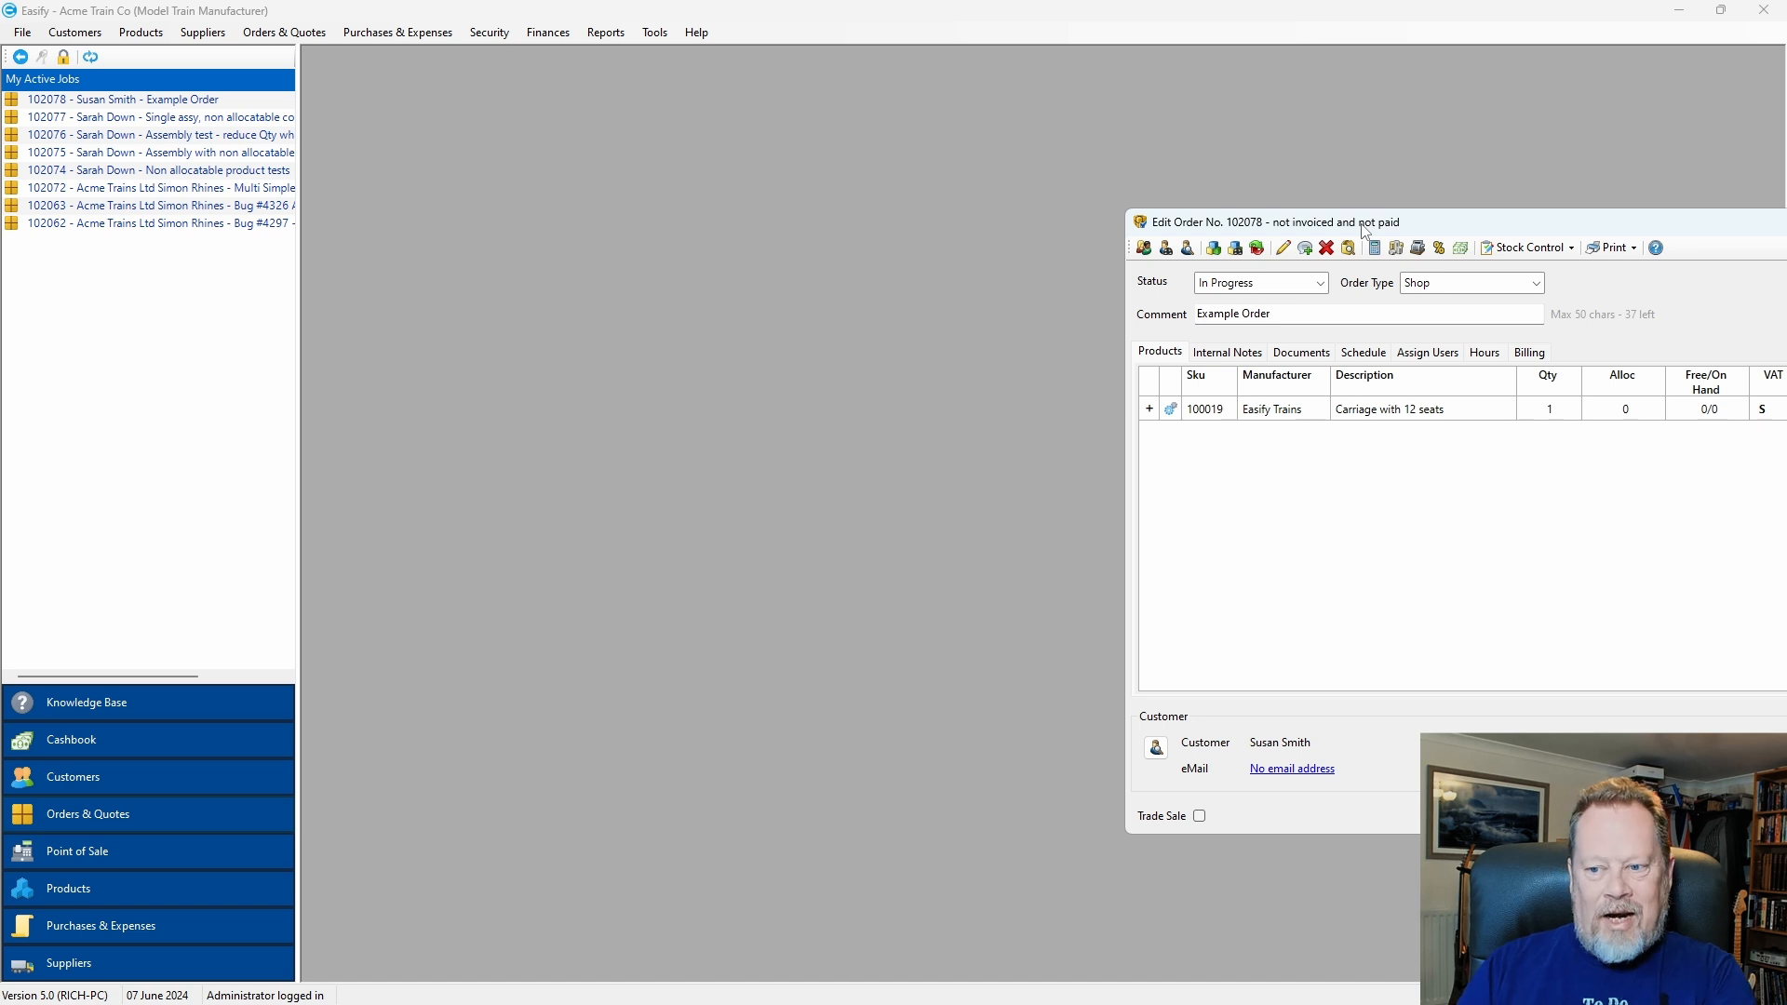
drag(1414, 229, 1786, 230)
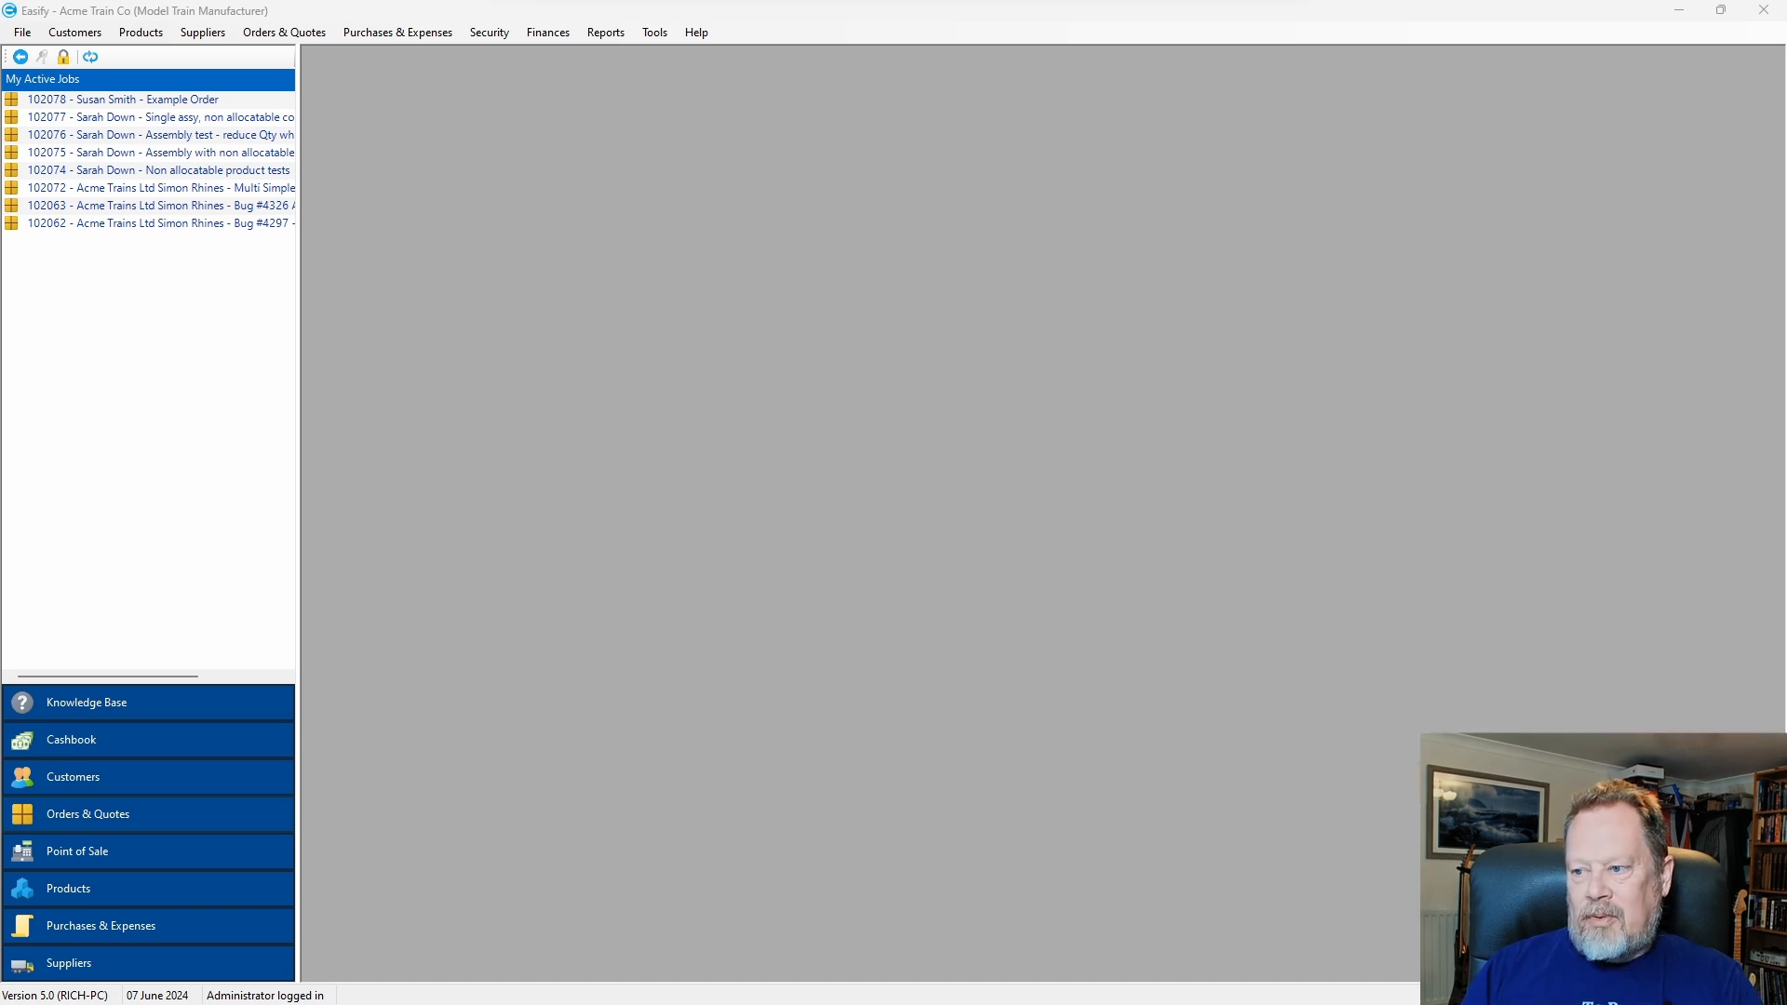
drag(1786, 2, 891, 184)
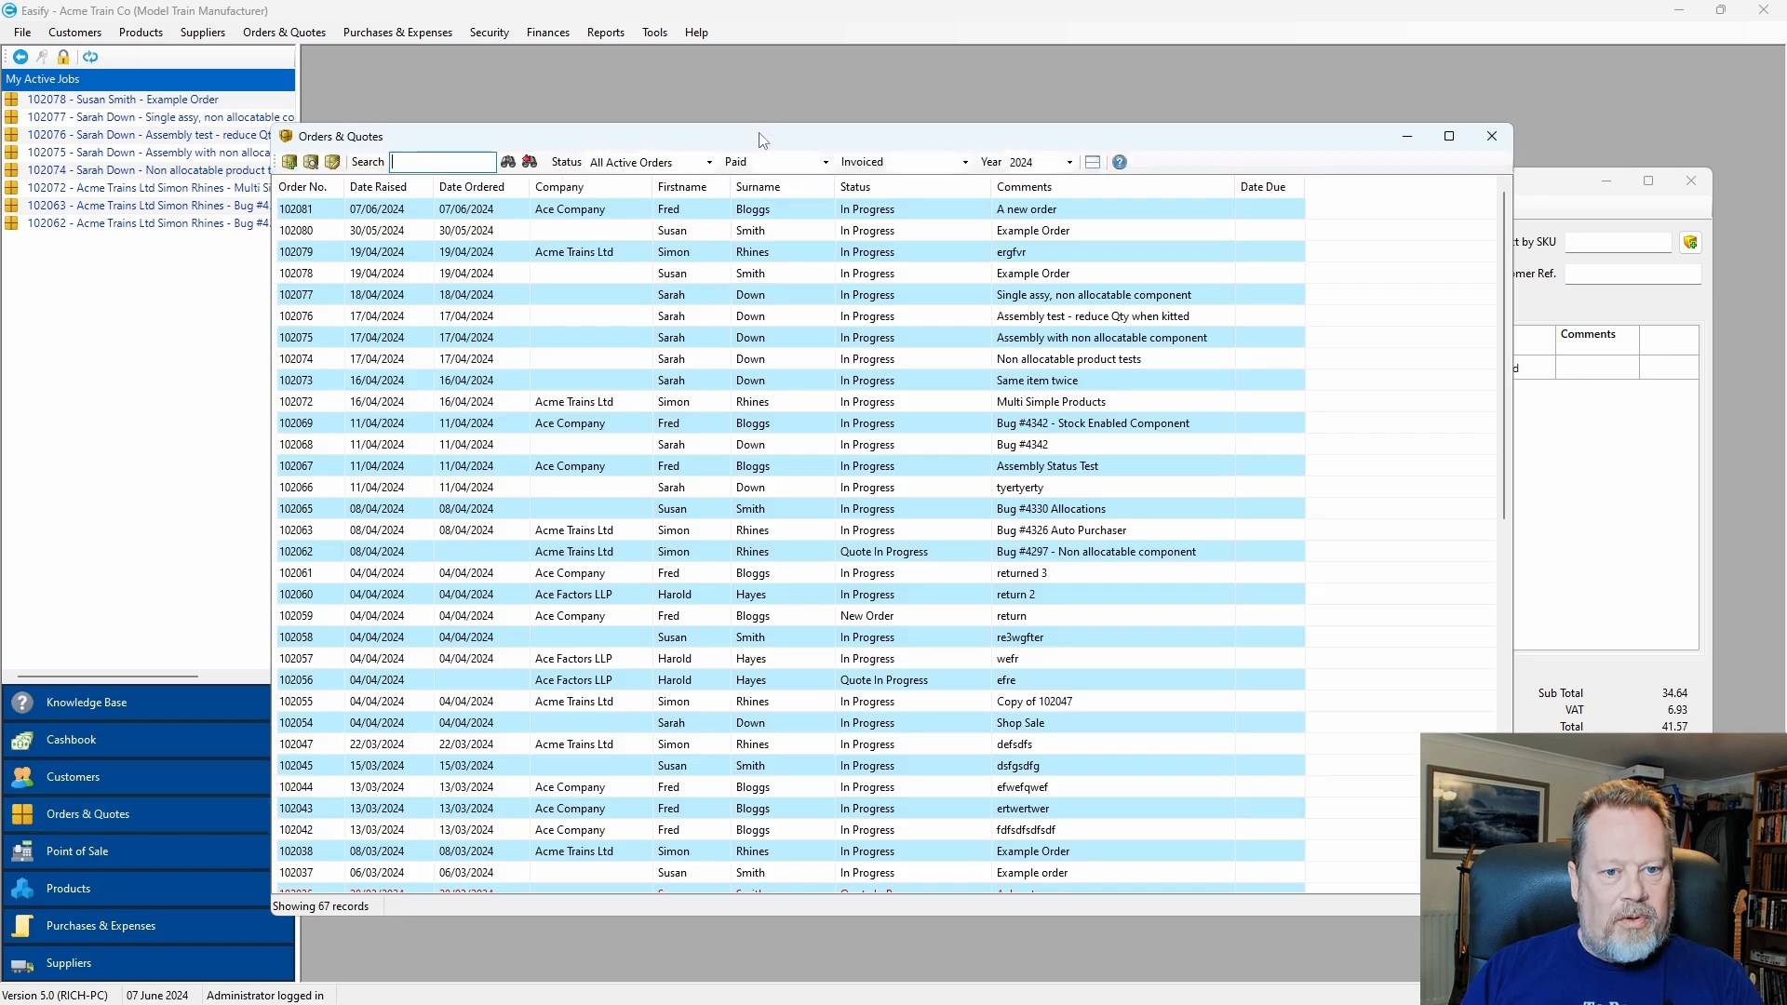
Reposition and resize the Orders & Quotes list window.
drag(761, 135, 596, 90)
drag(1324, 238, 1321, 337)
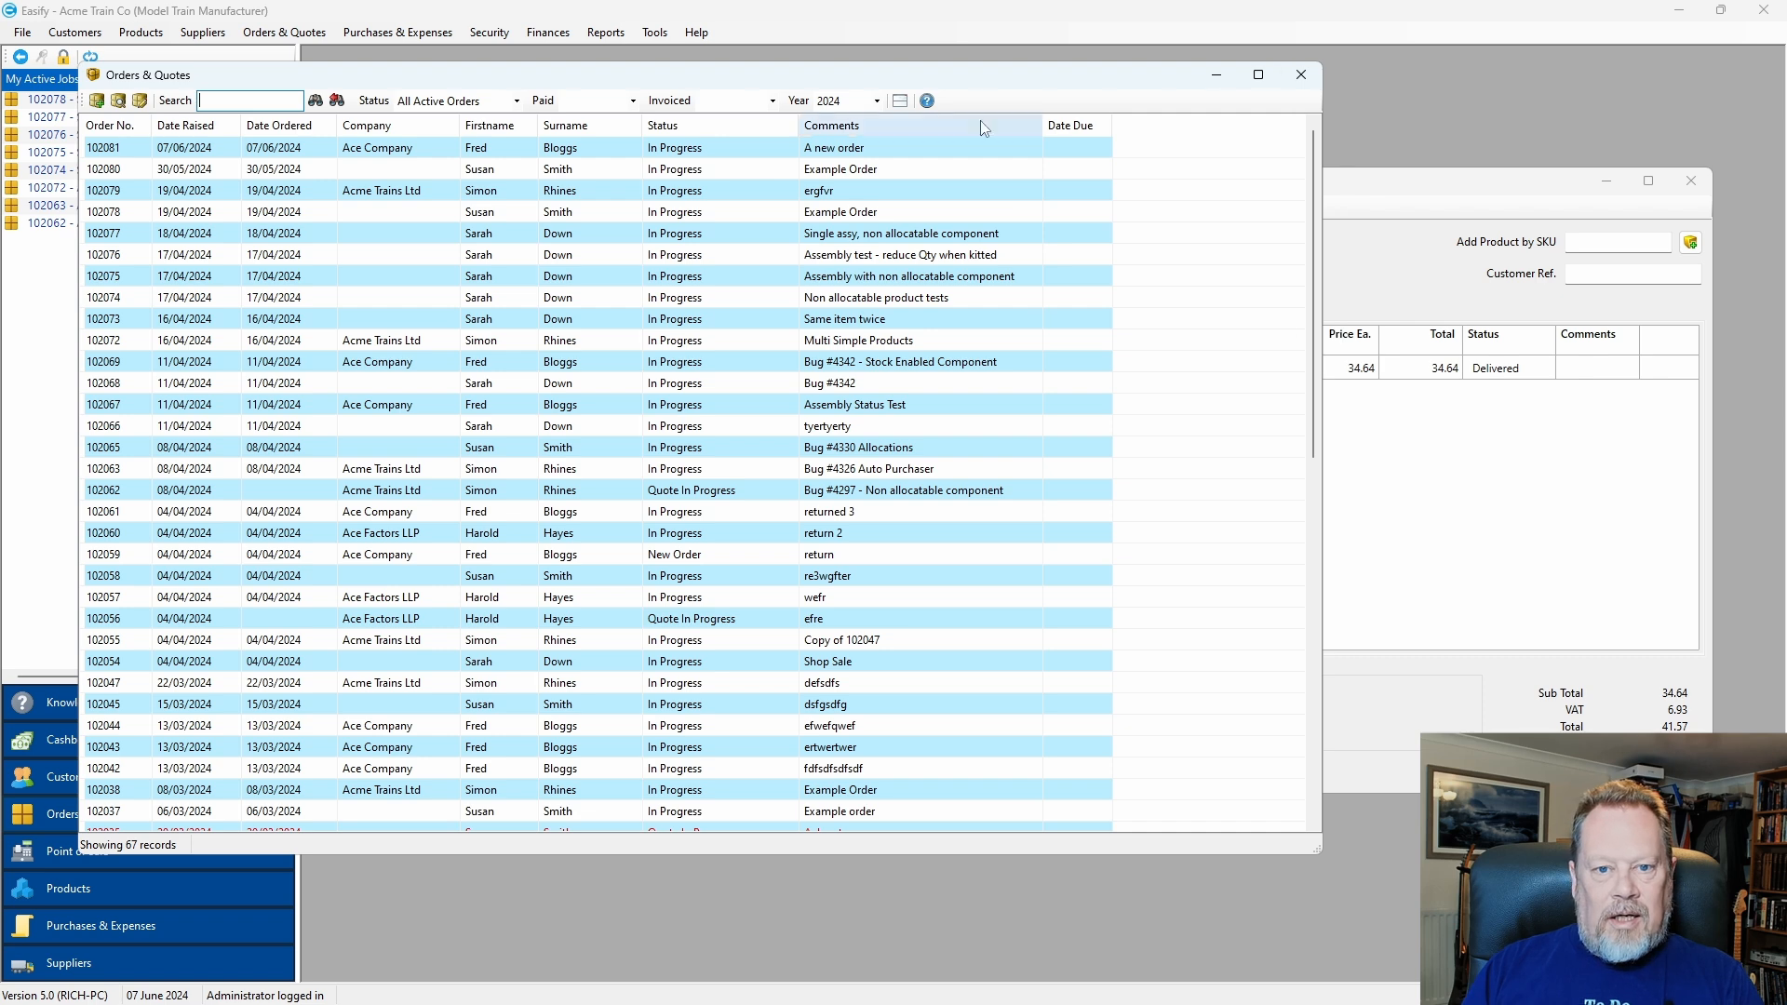
drag(956, 77, 1341, 138)
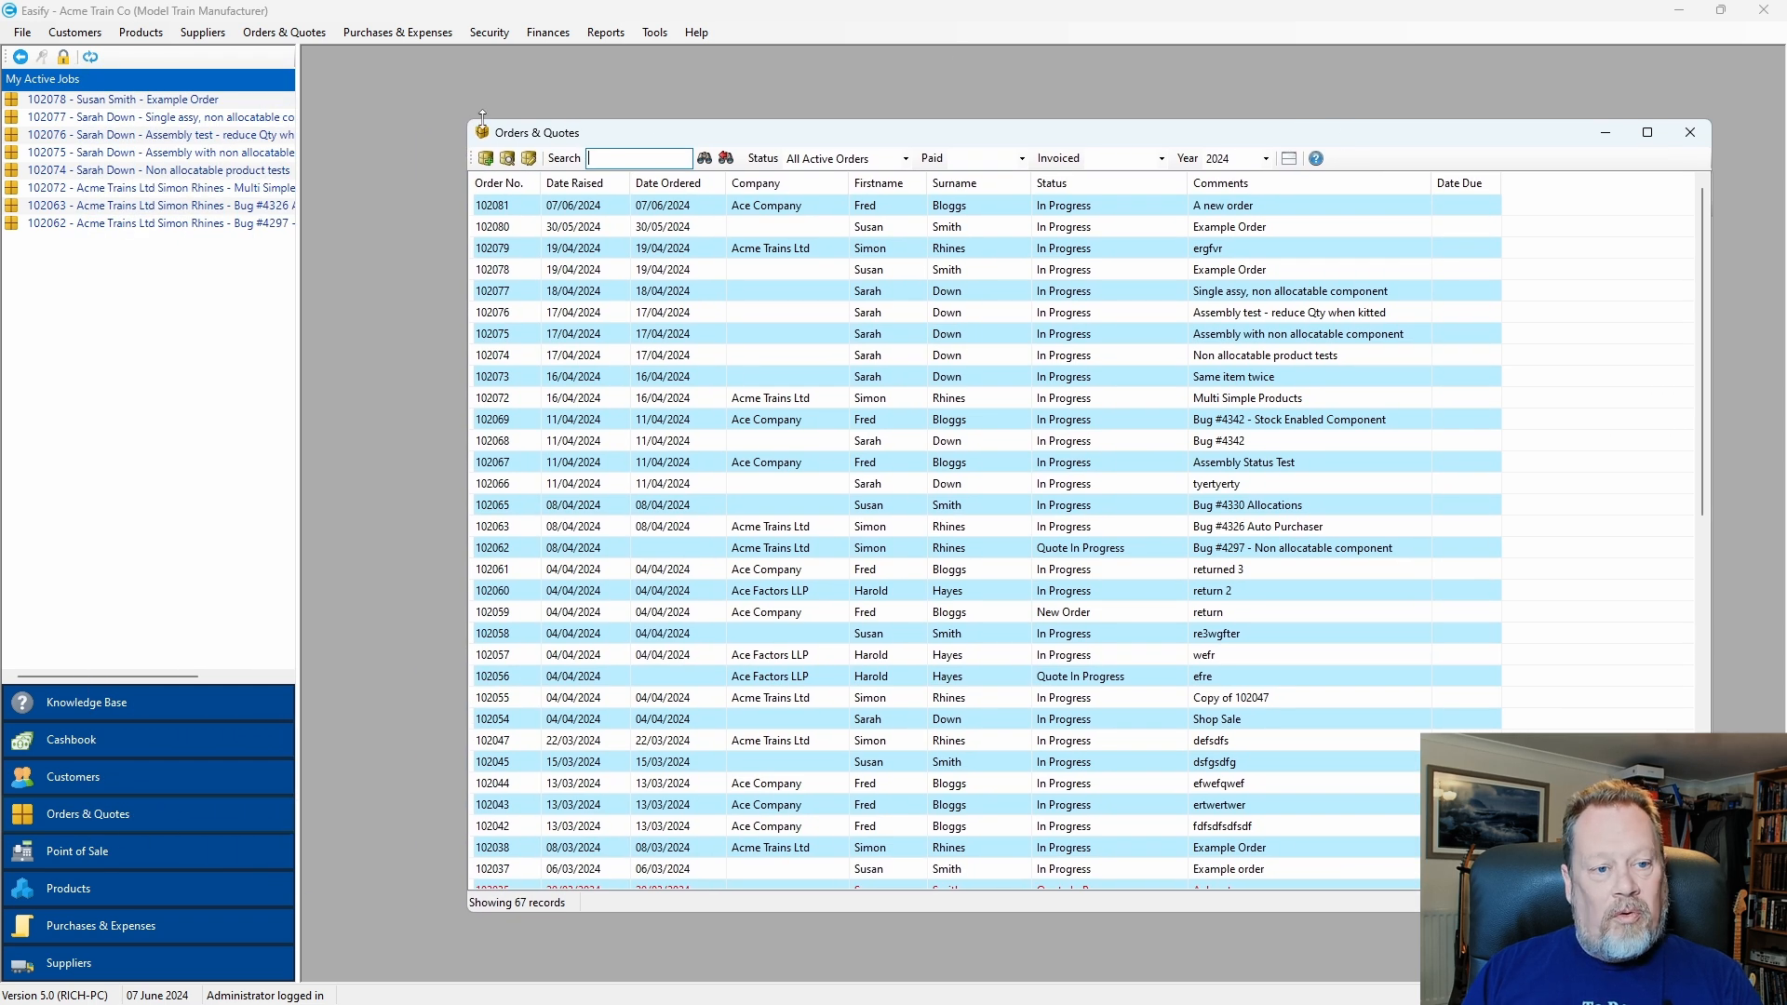
drag(463, 119, 546, 216)
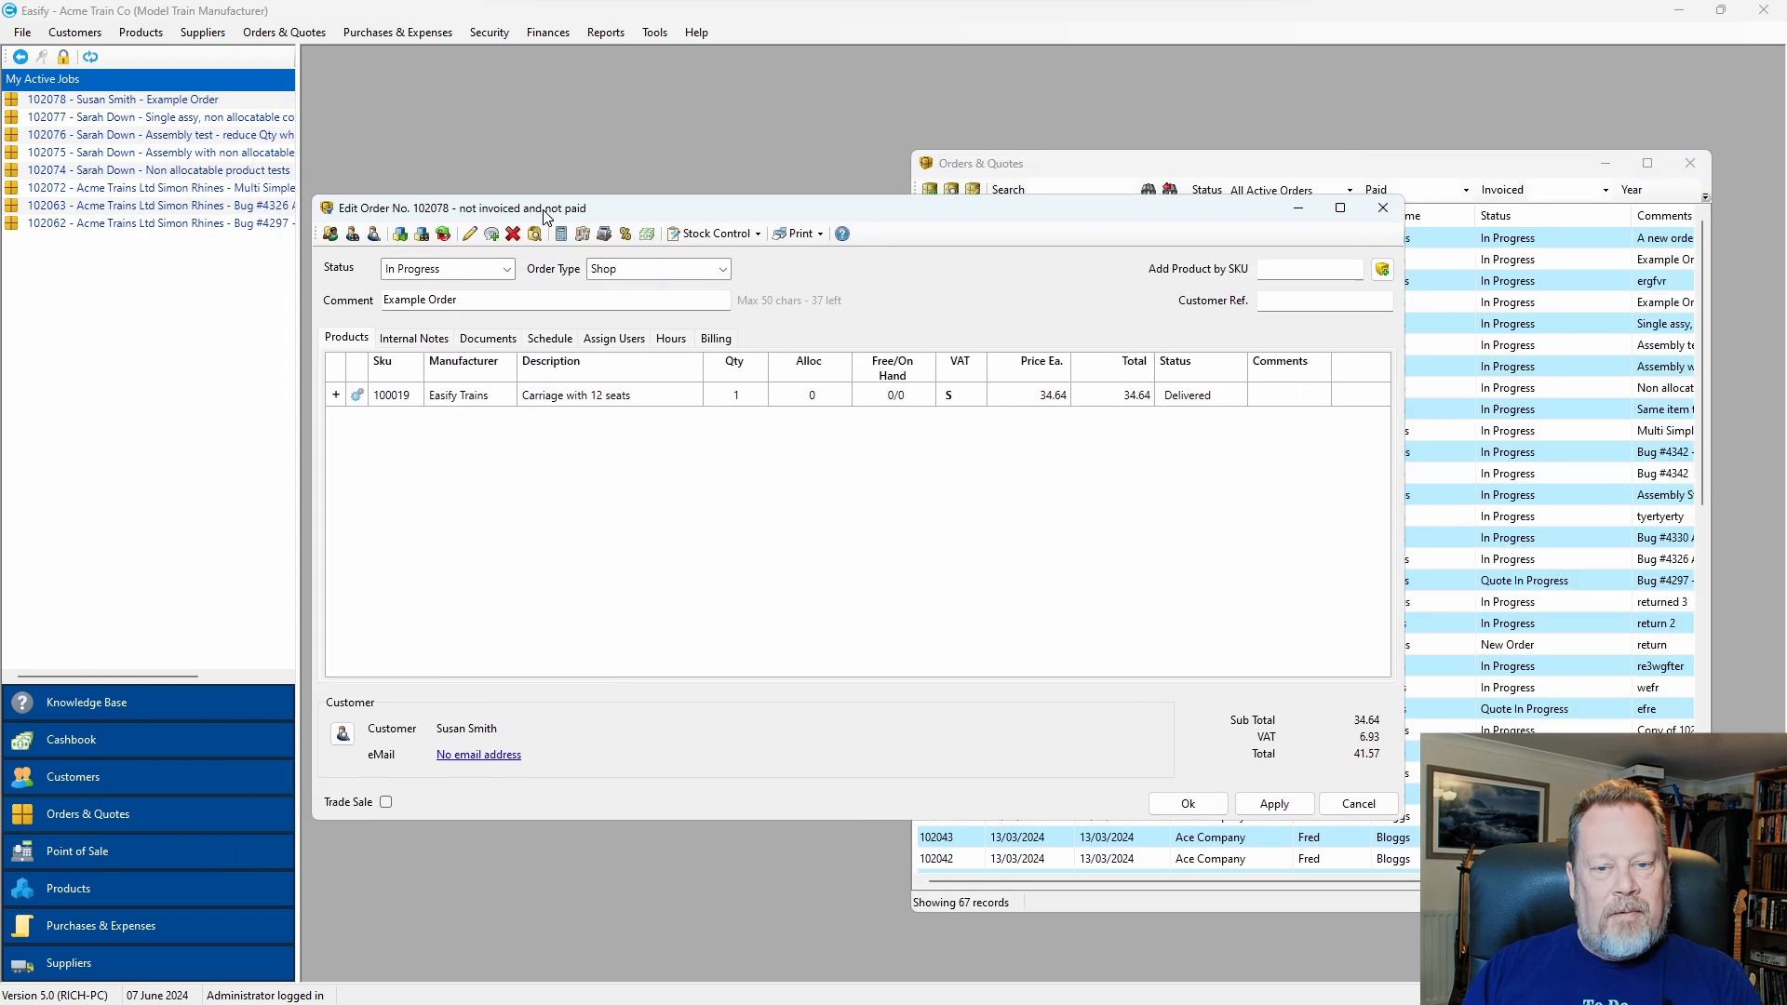
Reopen the Example Order in a smaller window placed up and left beside the list.
click(1383, 207)
double_click(144, 109)
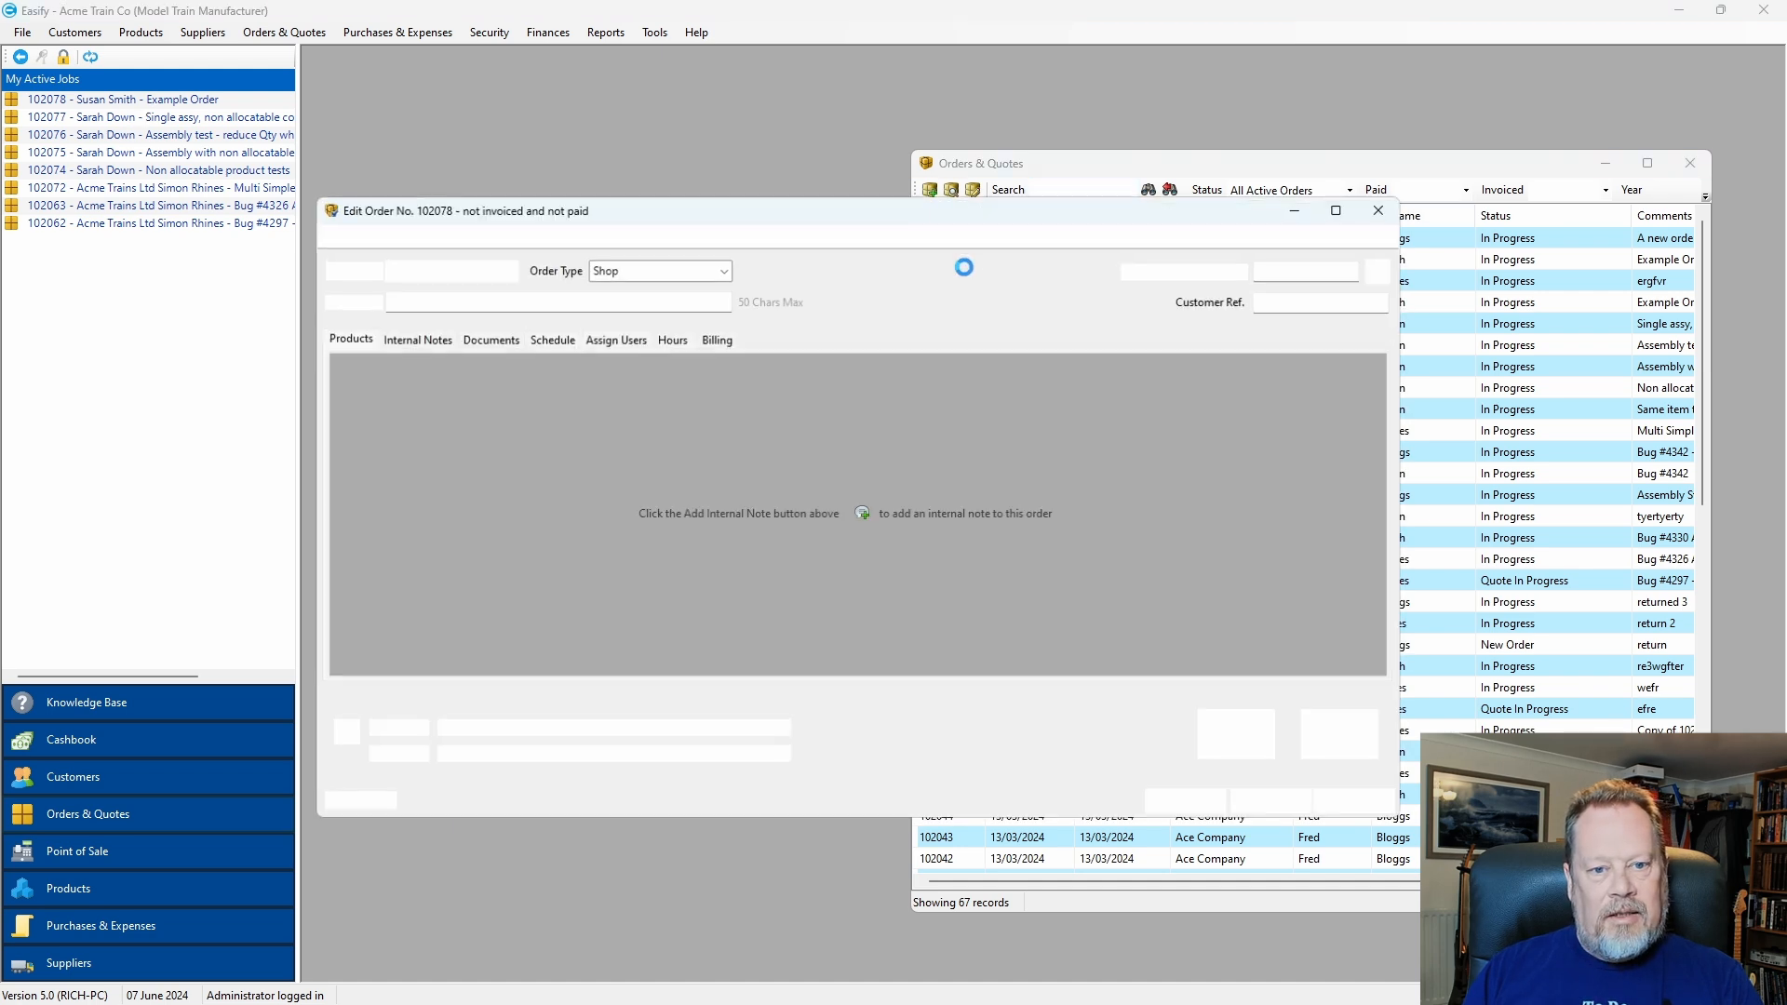
drag(791, 214, 853, 206)
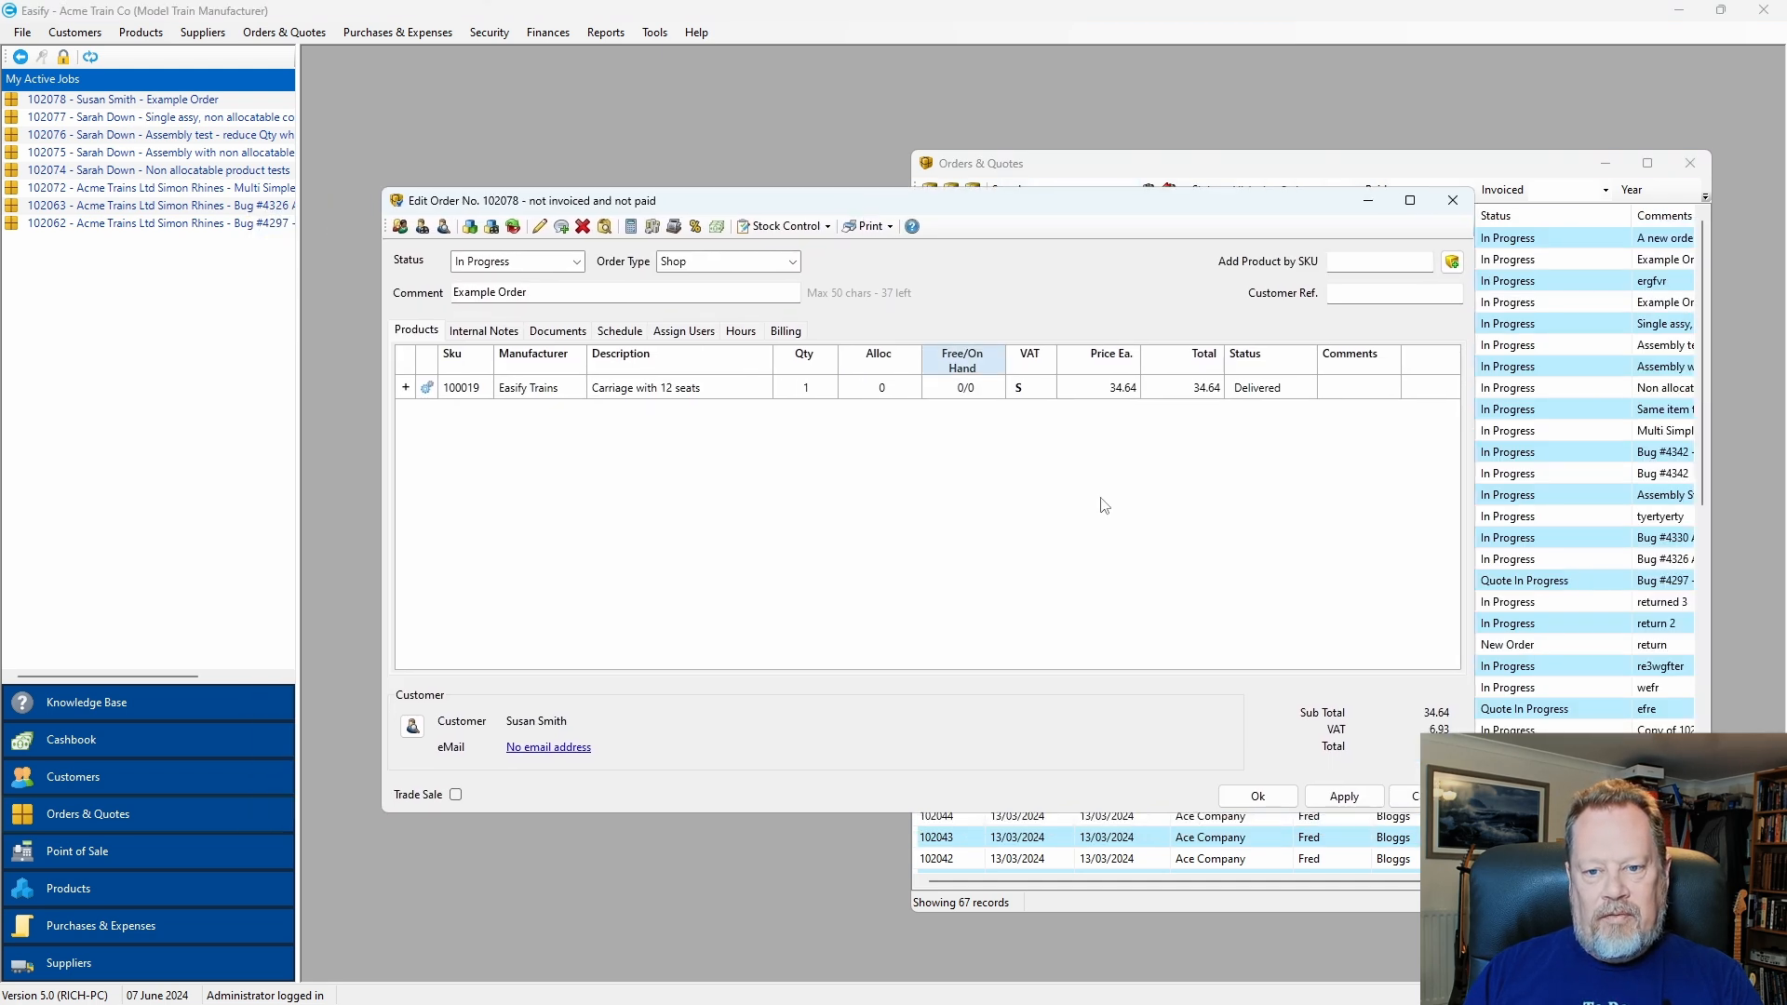
drag(1468, 810, 1141, 703)
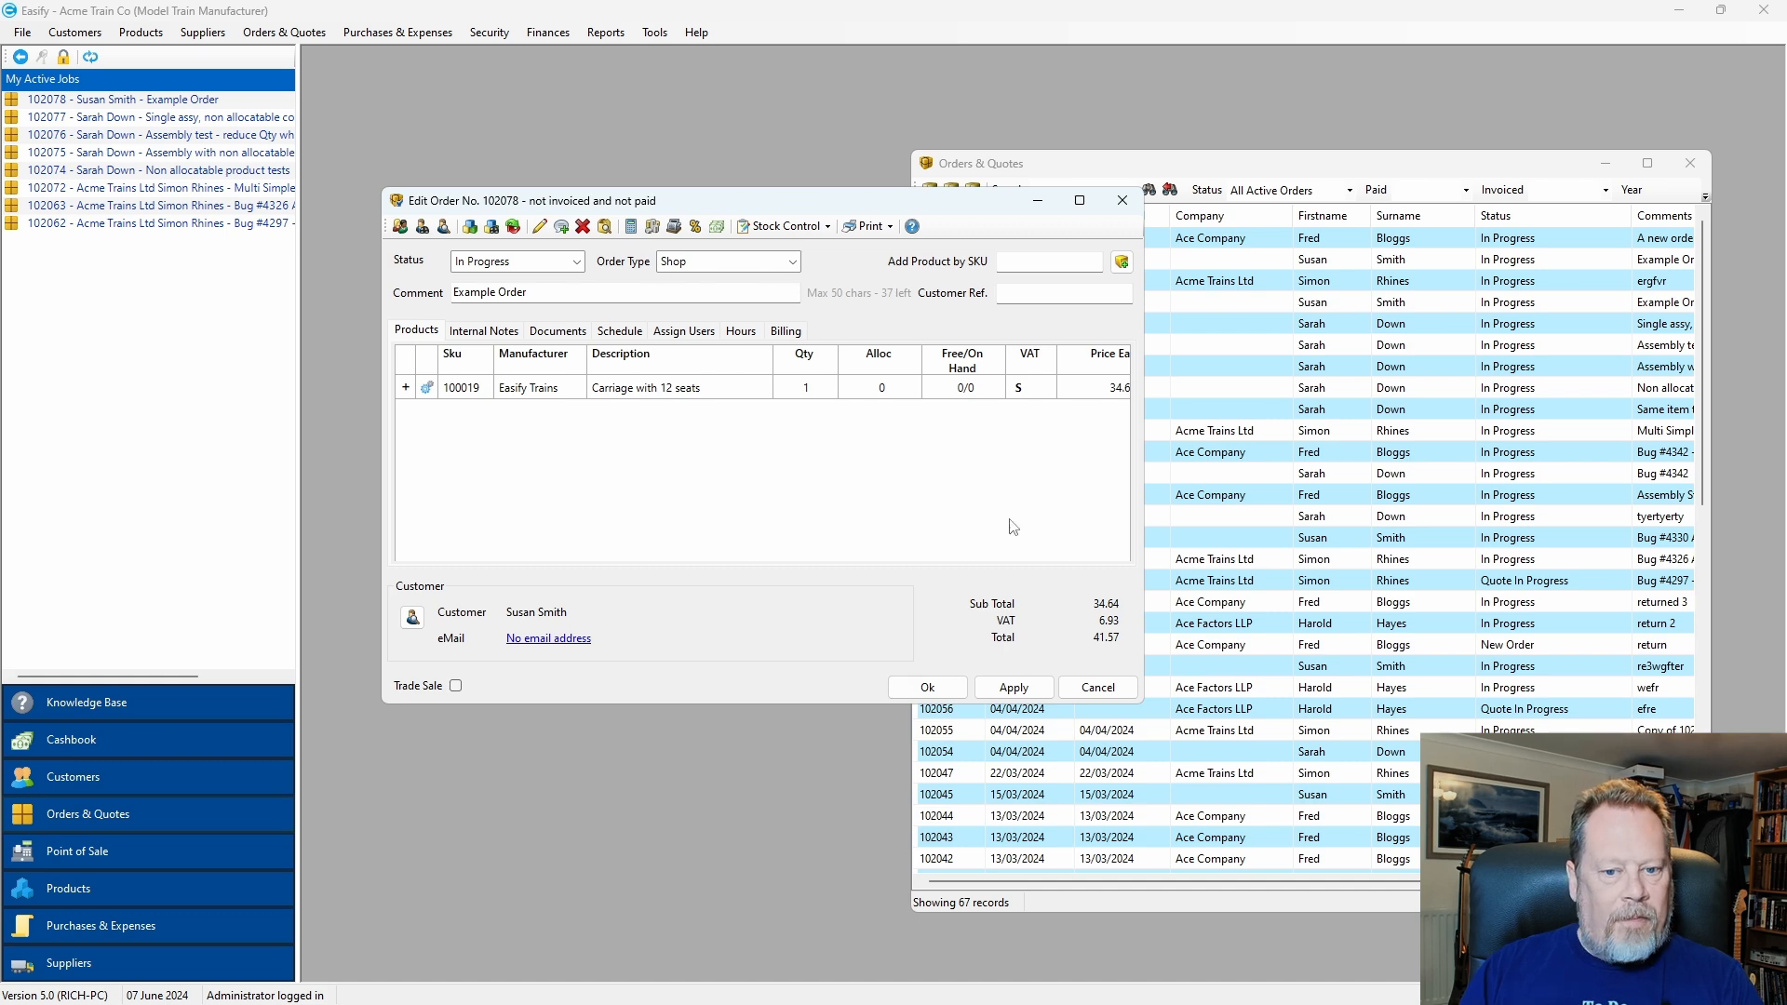
click(928, 687)
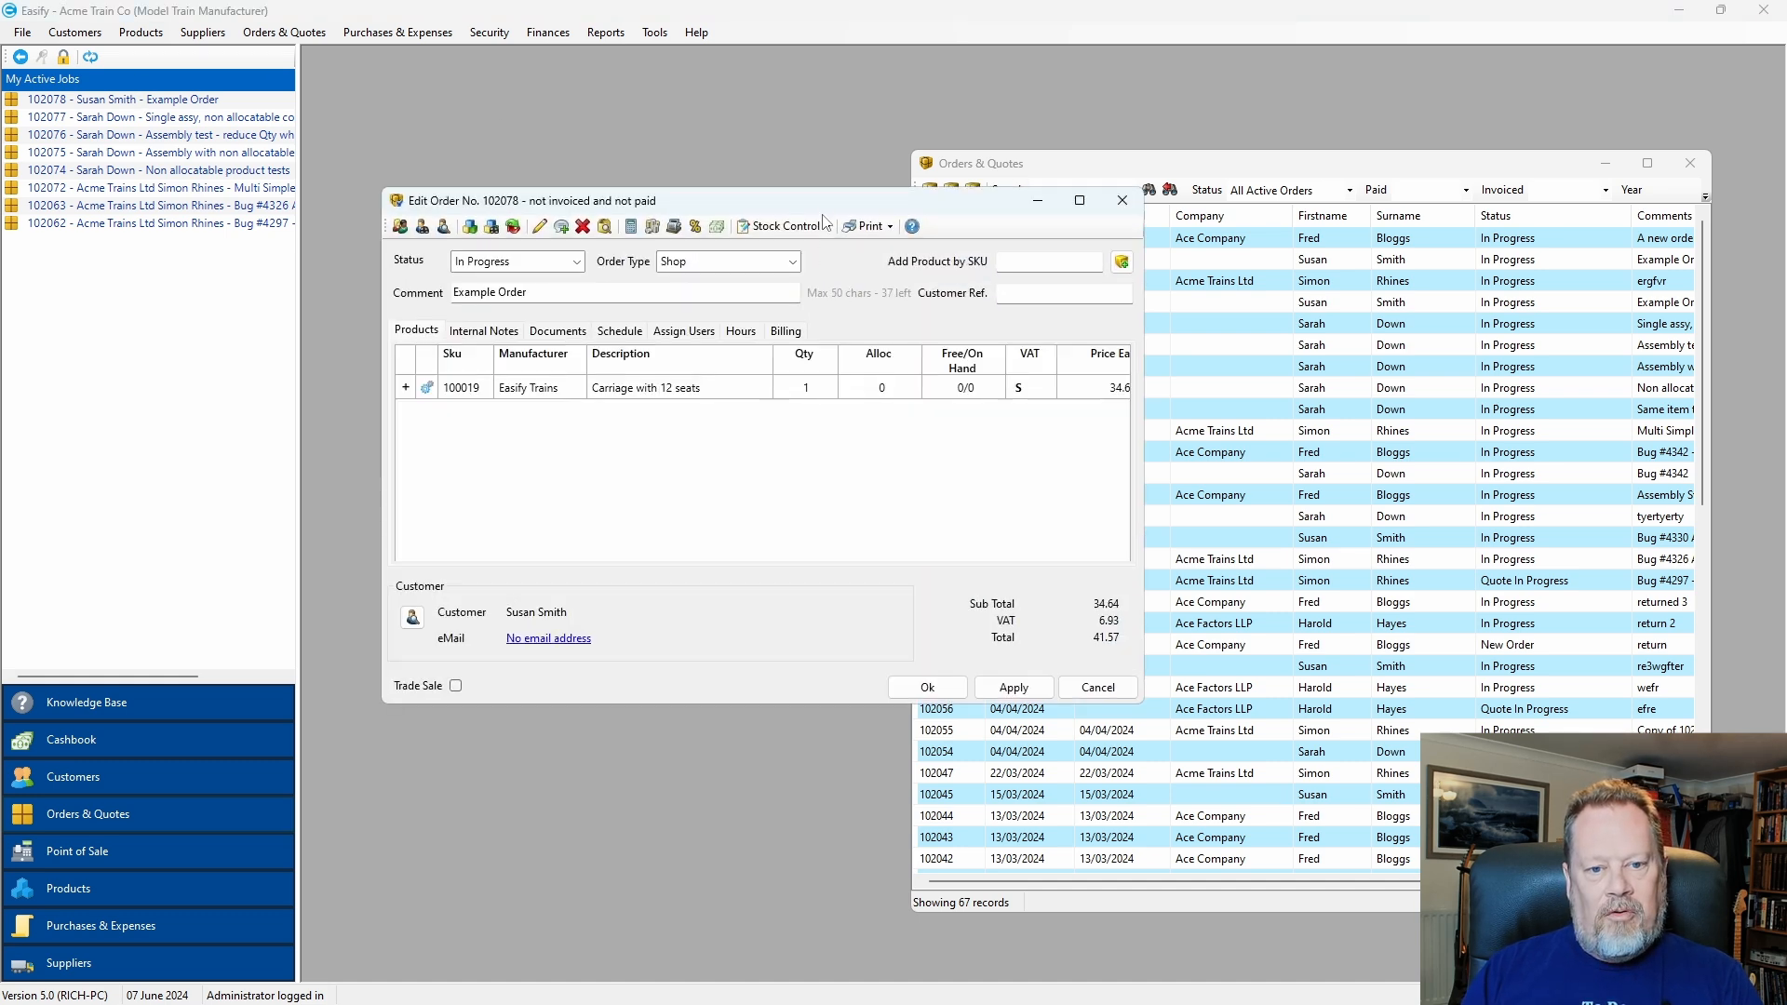
drag(825, 204, 797, 138)
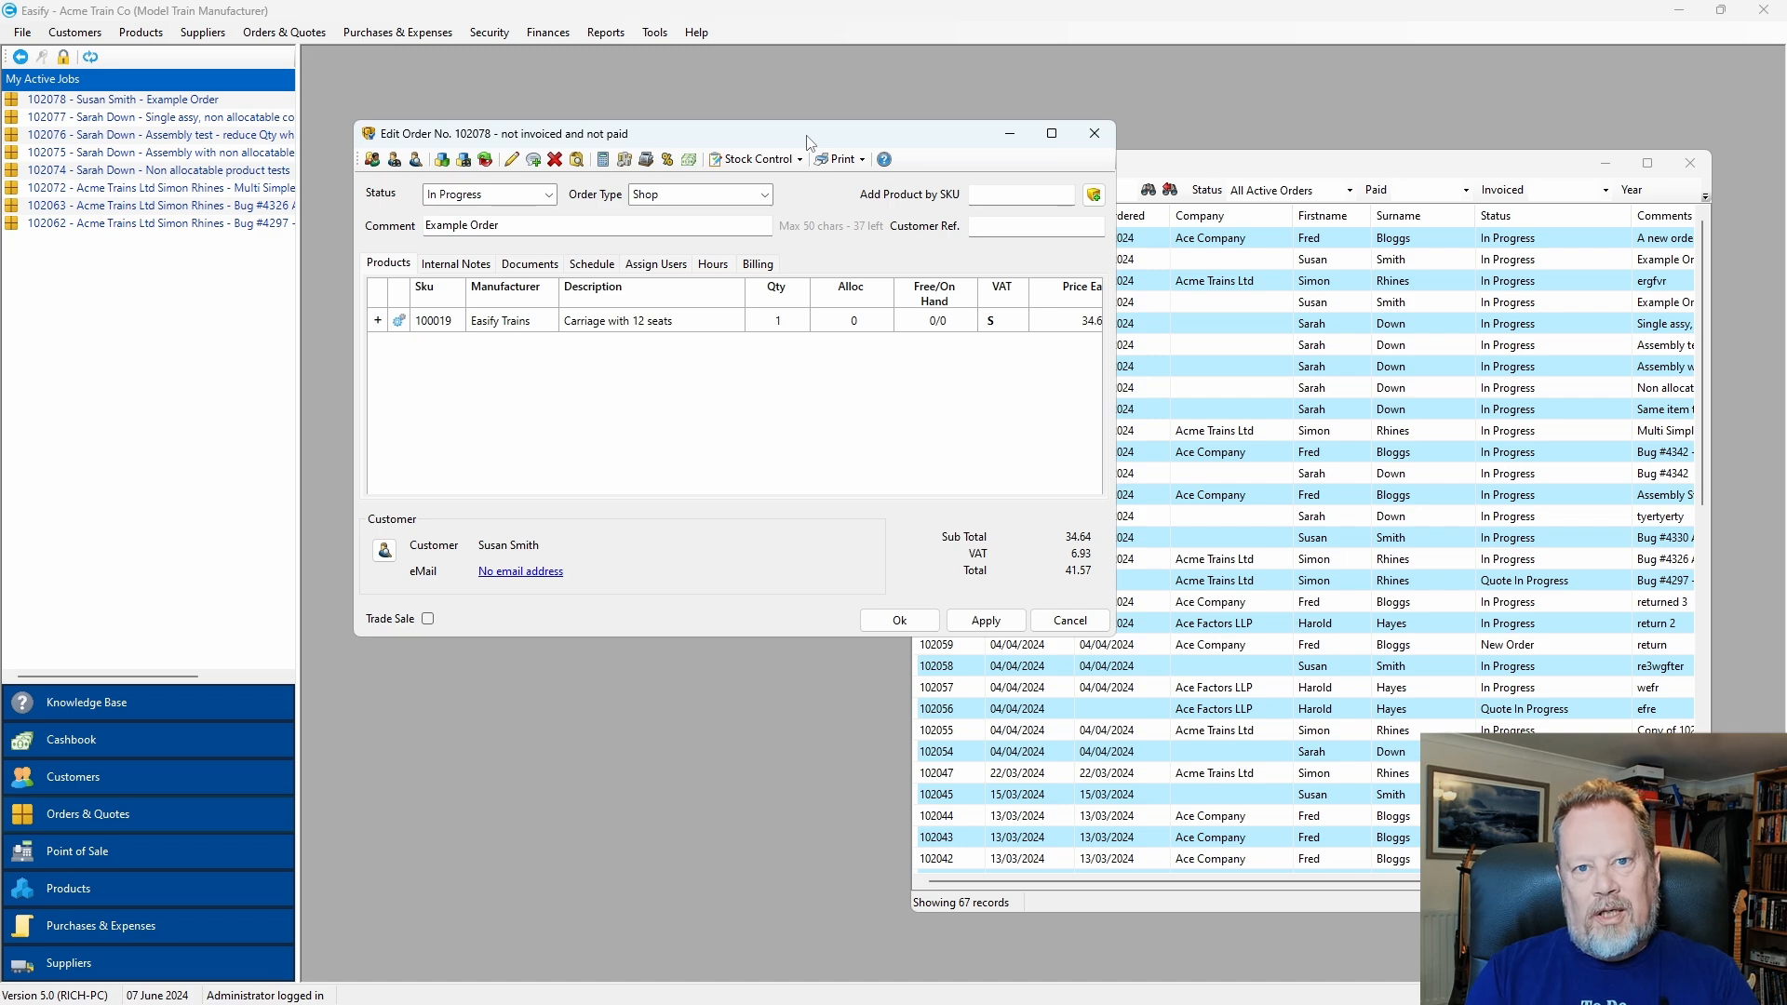